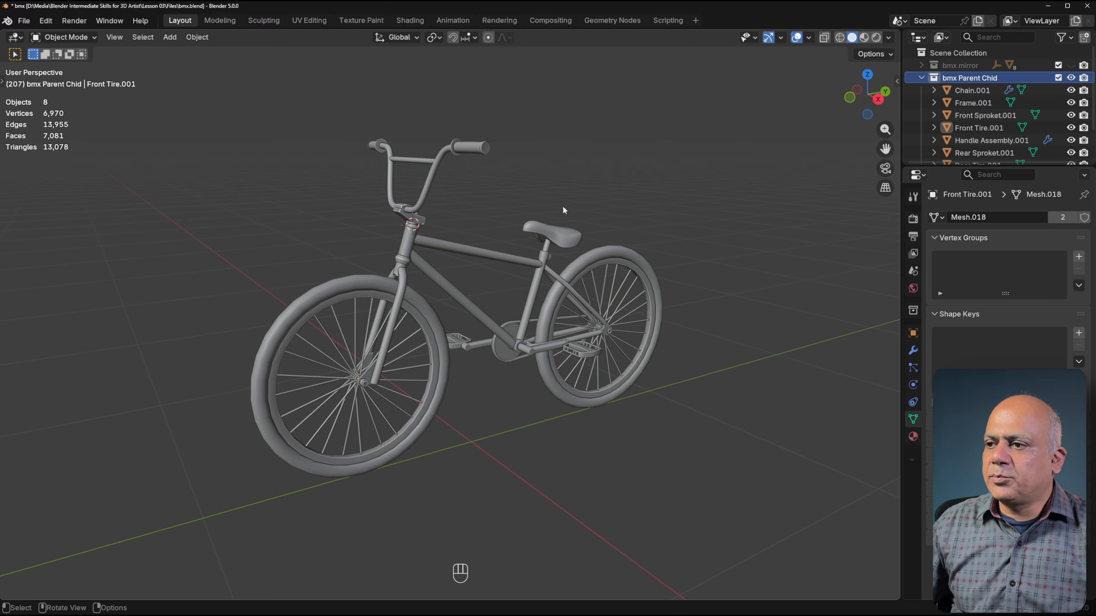
Enlarge the outliner to show all parts in the bmx Parent Chid collection and deselect everything.
left_click_drag(984, 166, 984, 209)
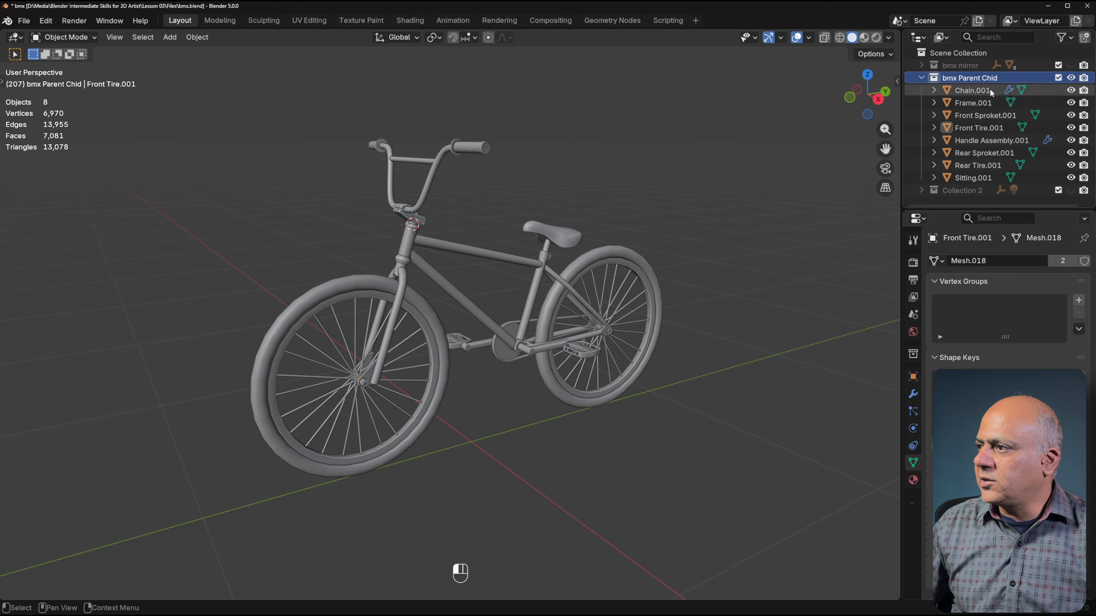
left_click(974, 103)
left_click(988, 140)
key("alt+a")
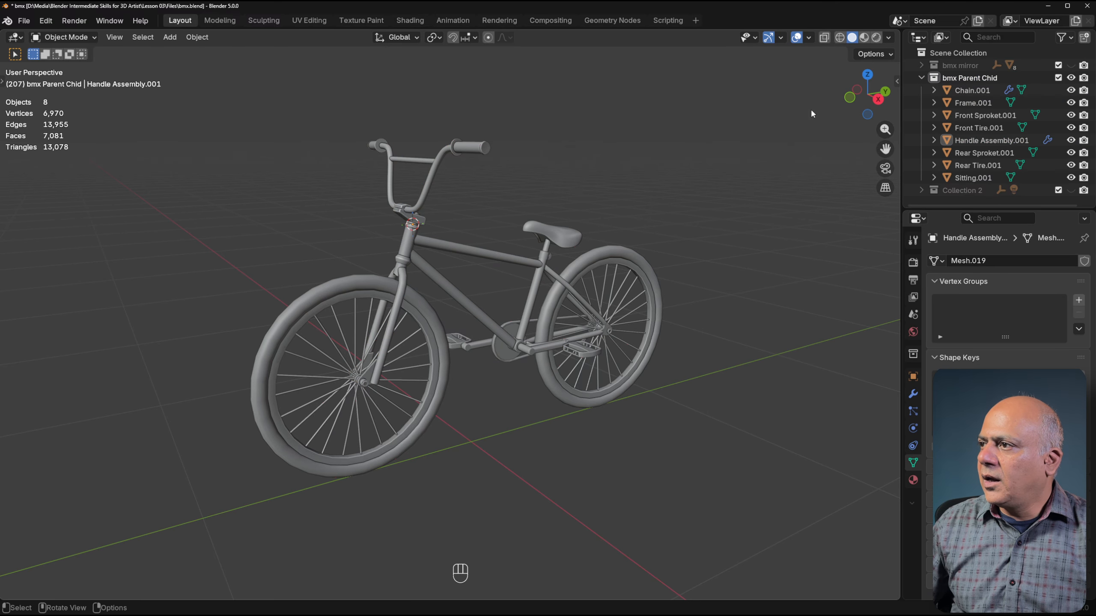
Set both the wireframe color and the object color to Random in the viewport shading options.
left_click(889, 38)
left_click(954, 197)
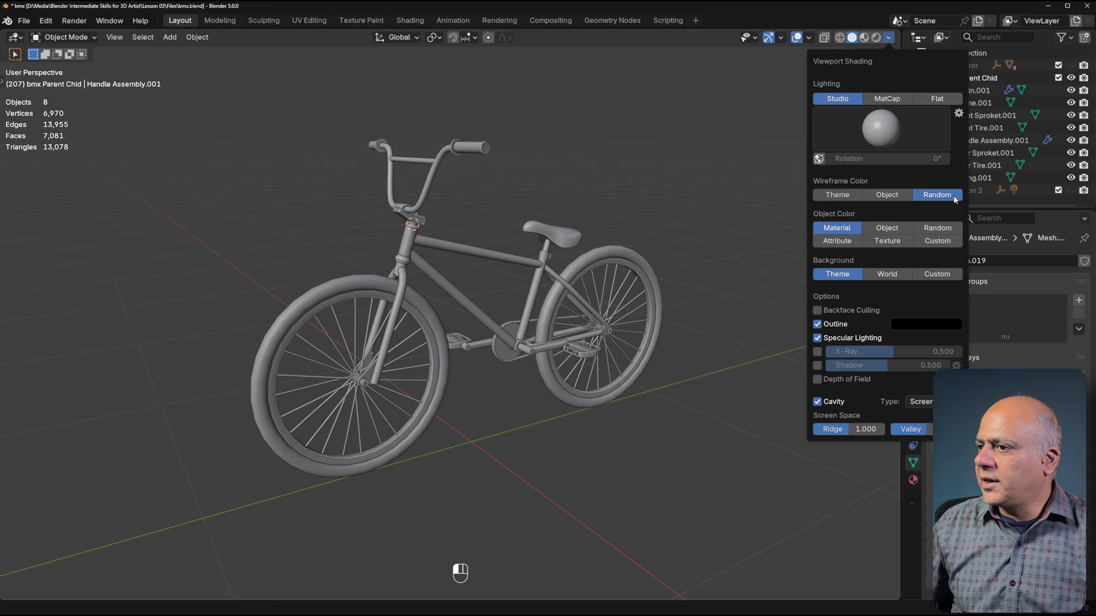
left_click(936, 241)
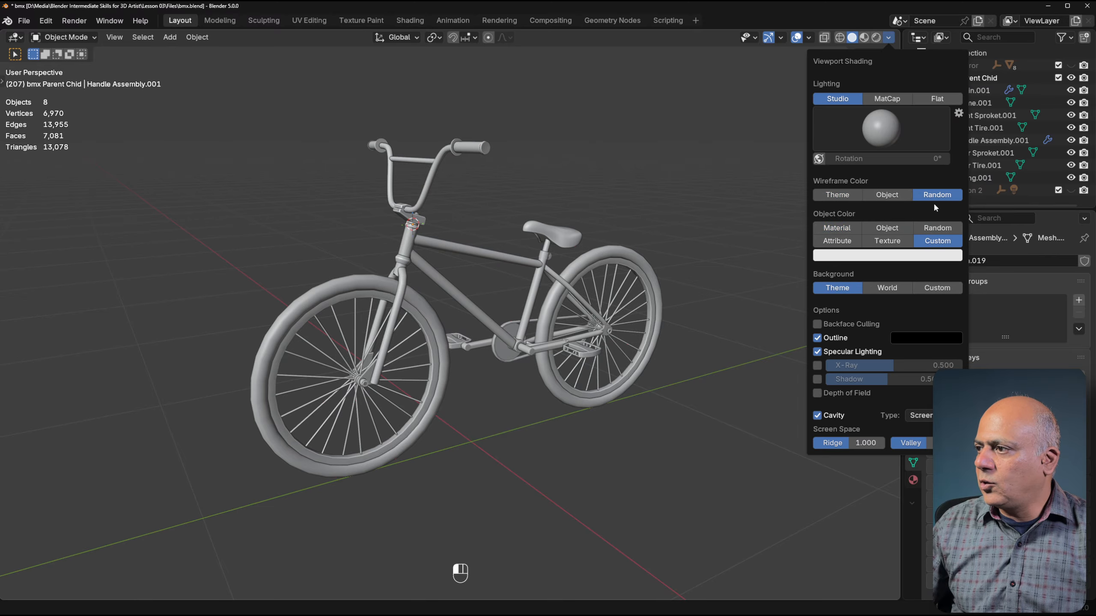
left_click(936, 229)
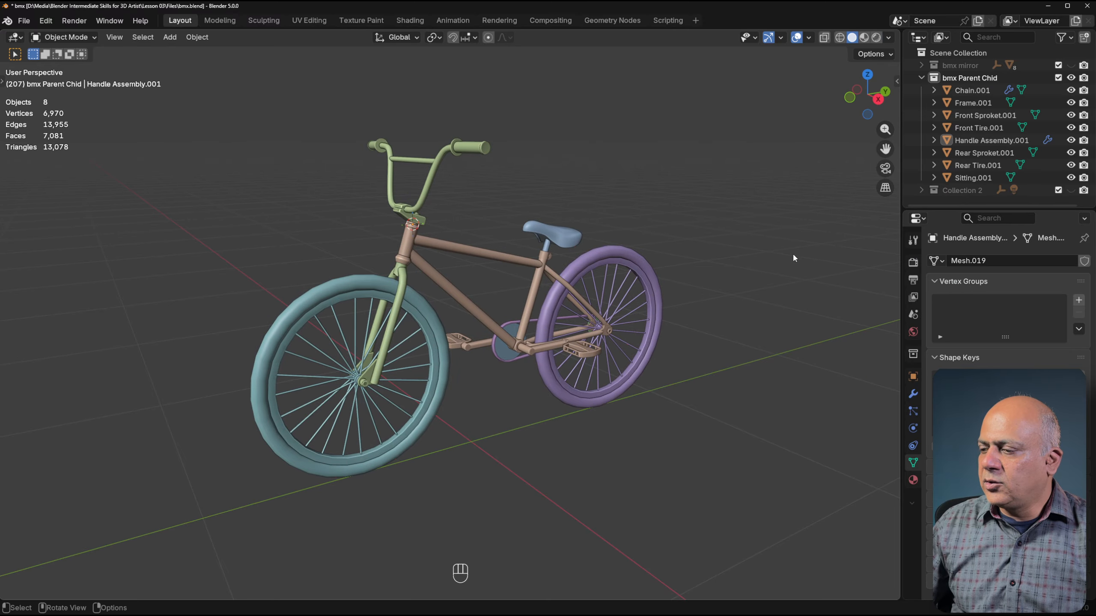
Check the bike's separate parts by selecting the front tire and the rear tire in the viewport, ending with nothing selected.
left_click(338, 298)
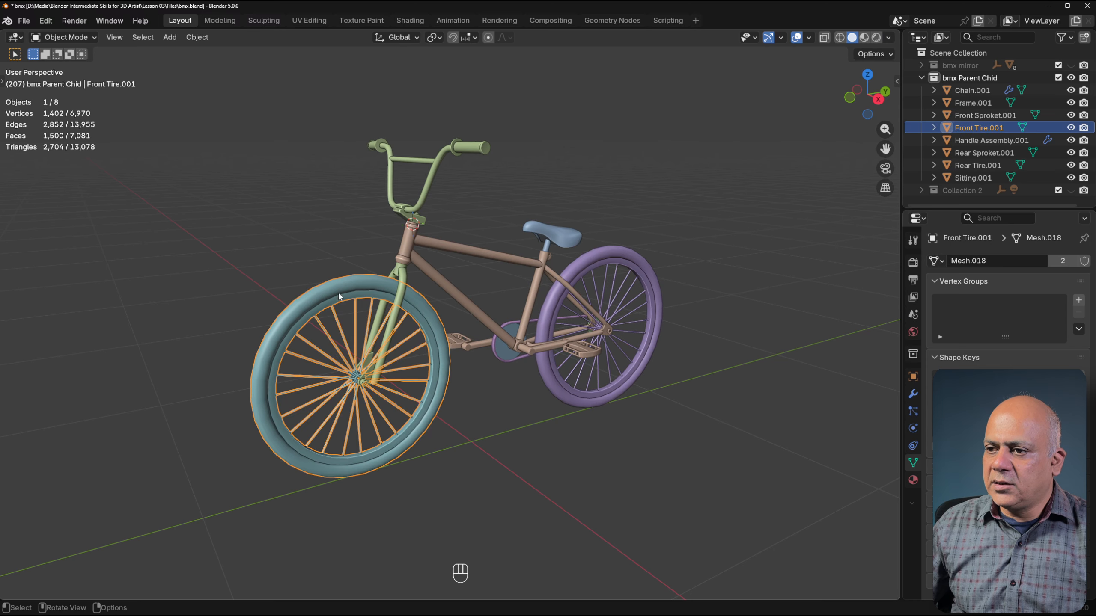
left_click(428, 271)
left_click(631, 260)
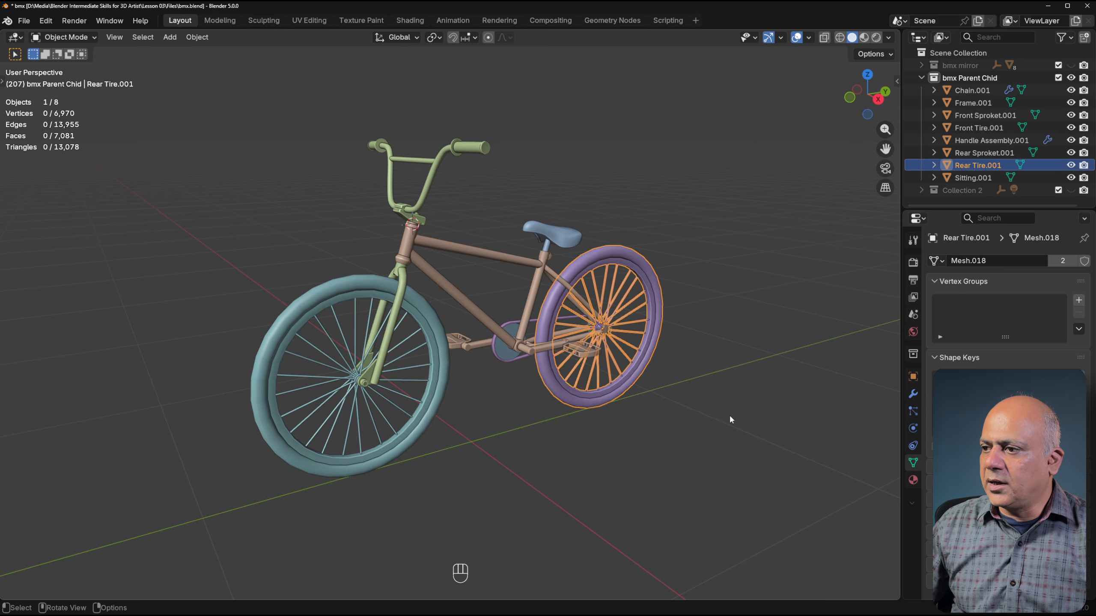
left_click(490, 448)
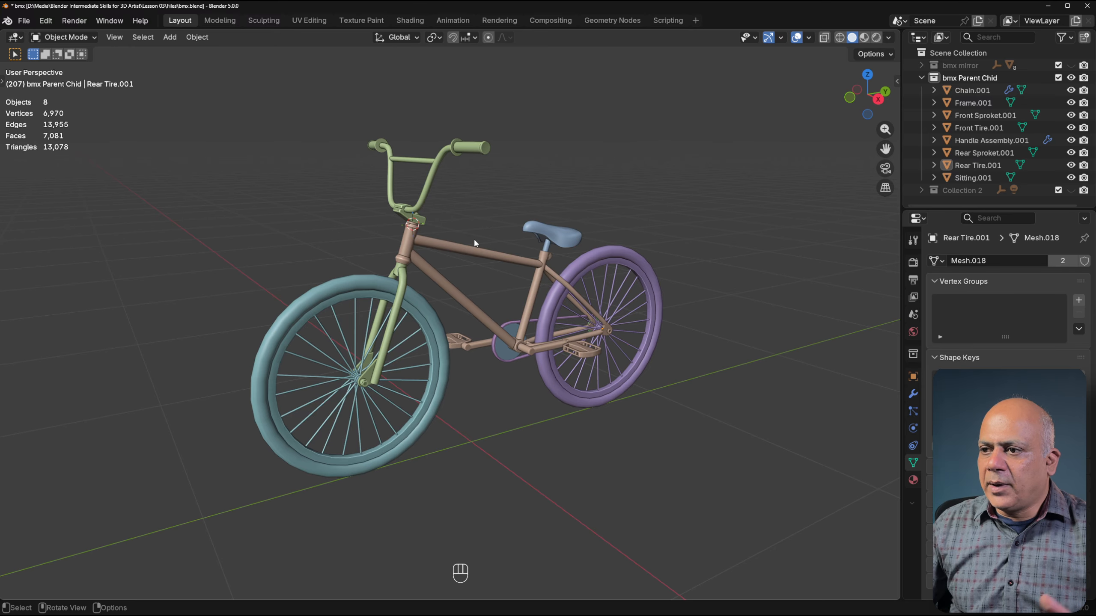
Try moving the front tire freely on its own.
middle_click_drag(357, 237, 454, 222)
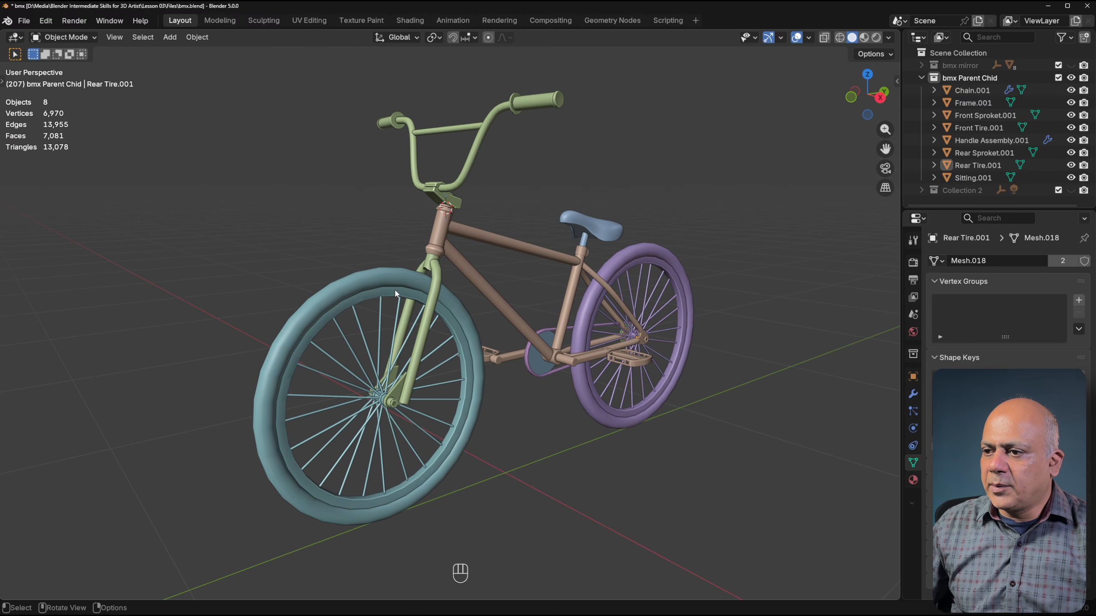
left_click(454, 384)
key("g")
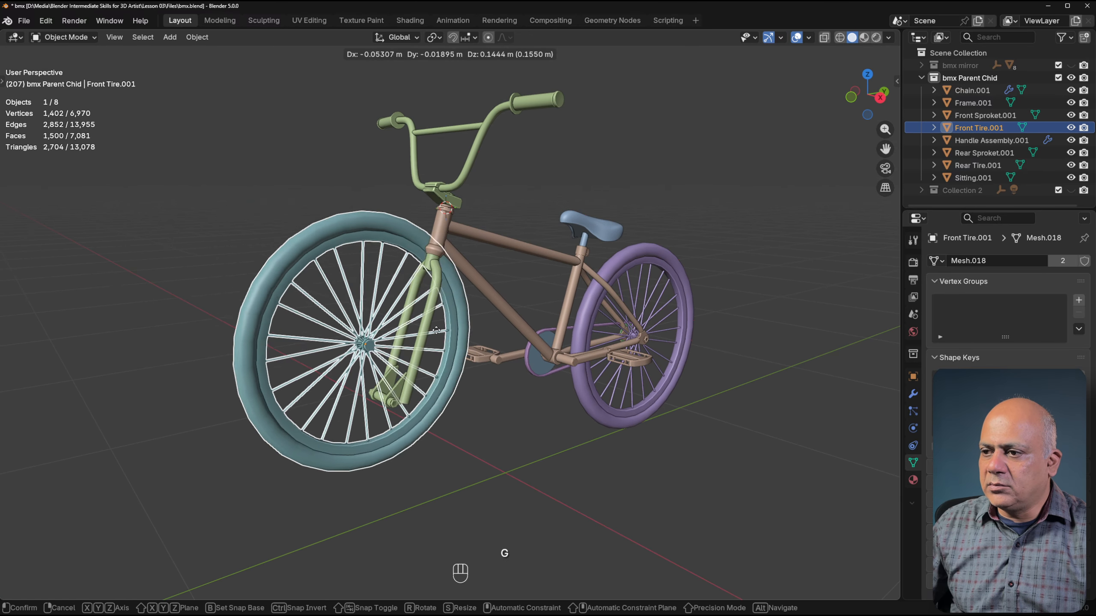
right_click(449, 288)
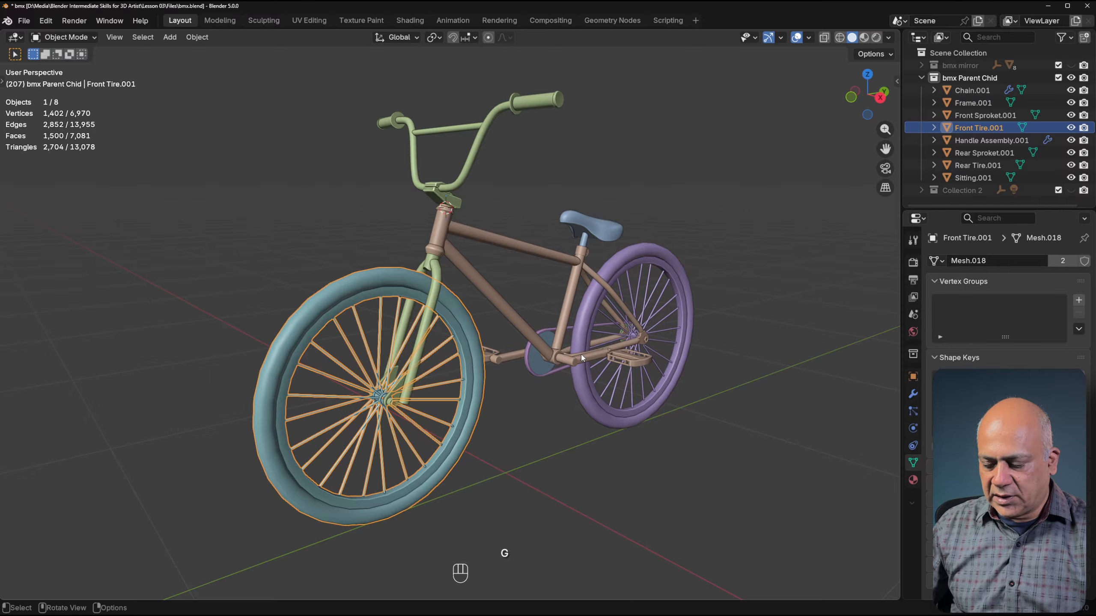
Try spinning the front tire about the global X axis.
key("r")
key("x")
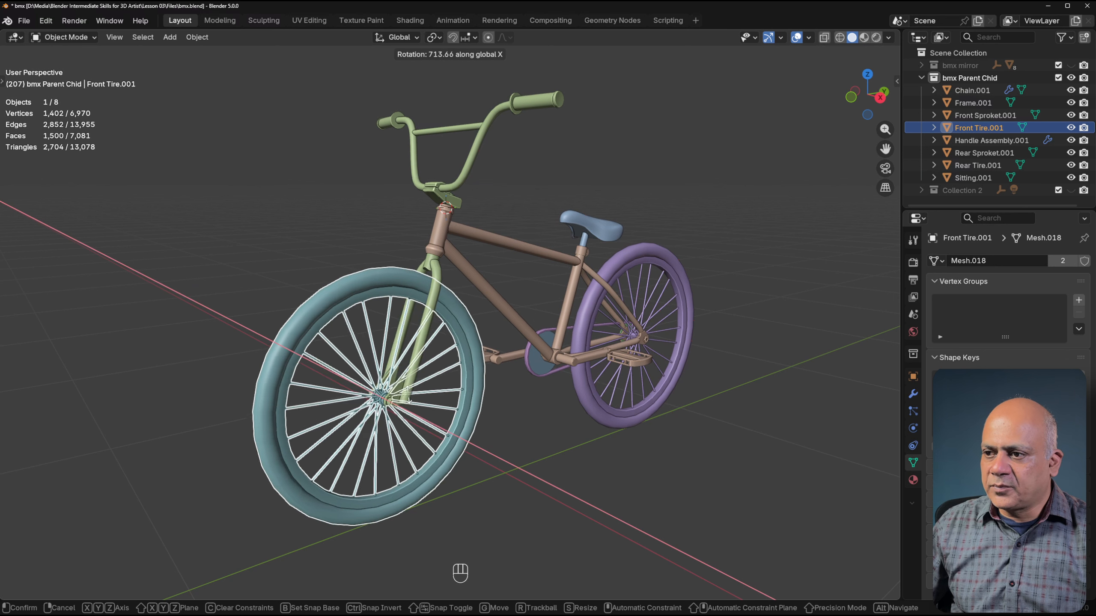
left_click(407, 391)
Try rotating the handle assembly about the global Z axis.
left_click(438, 274)
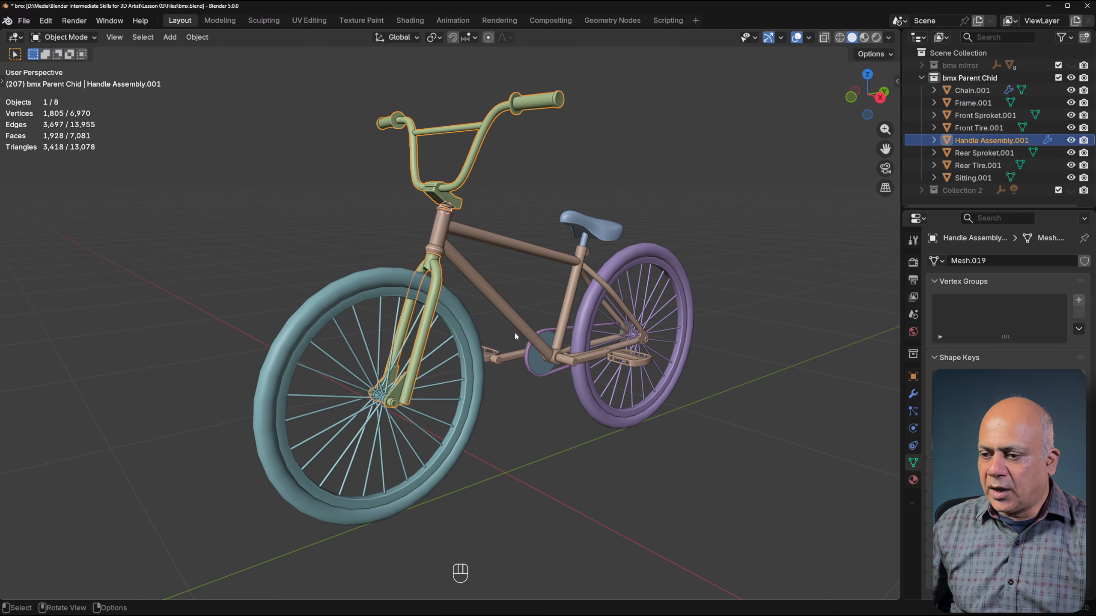
key("r")
key("z")
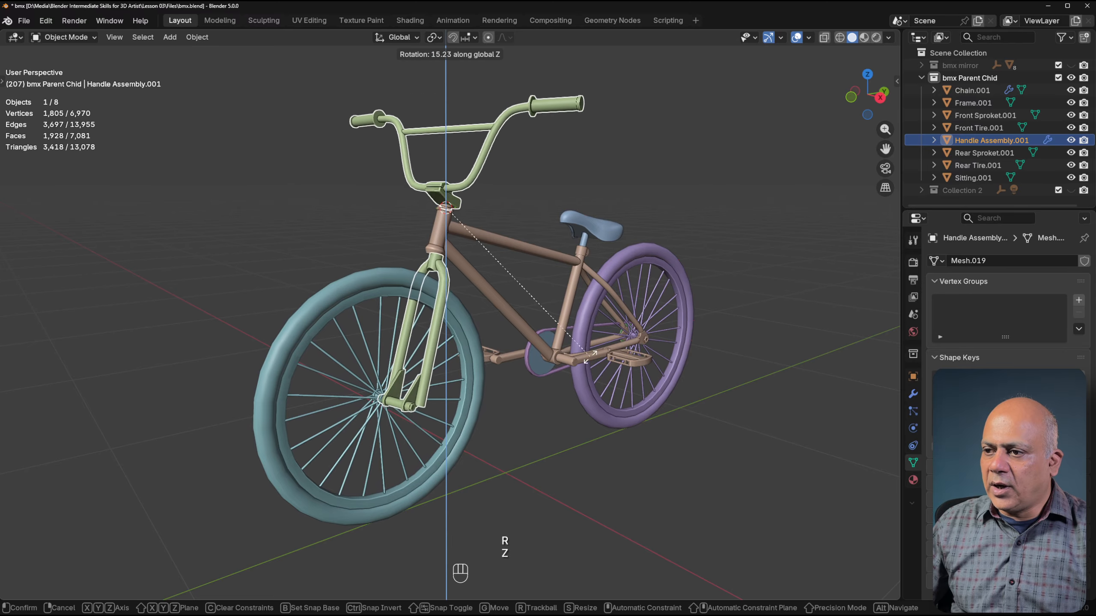
right_click(507, 335)
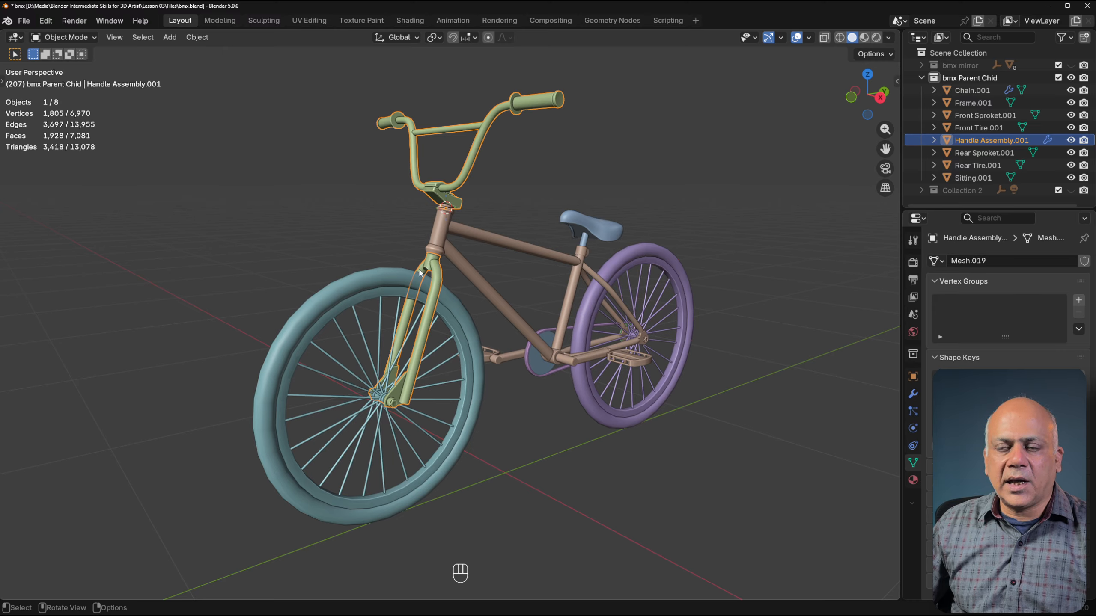
Parent the front tire to the handle assembly using the Object type, and select the tire under its parent in the outliner.
left_click(386, 294)
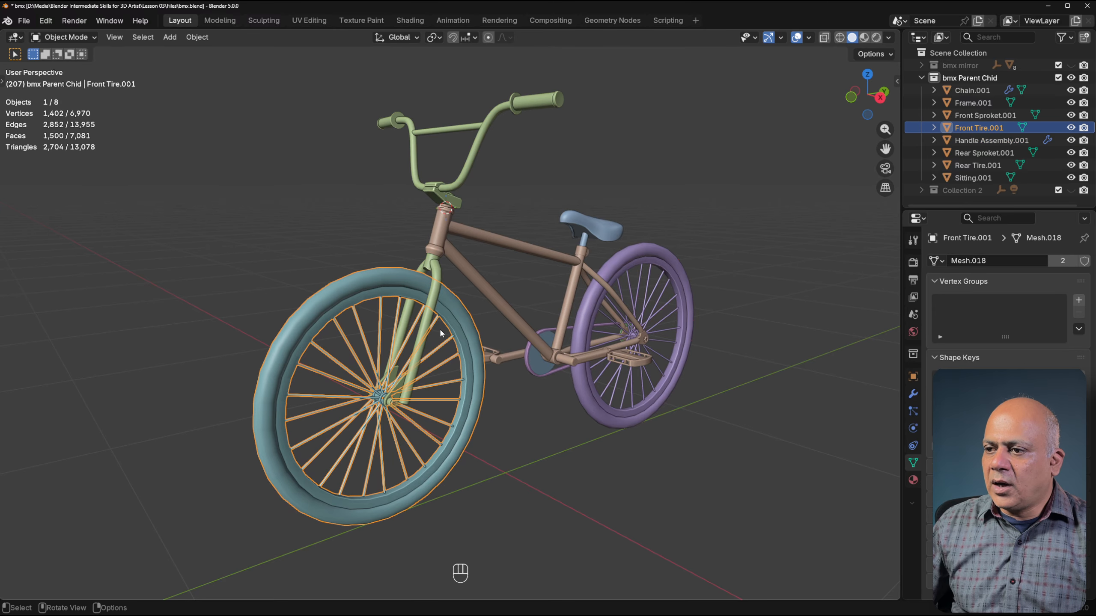
left_click(438, 268, "shift")
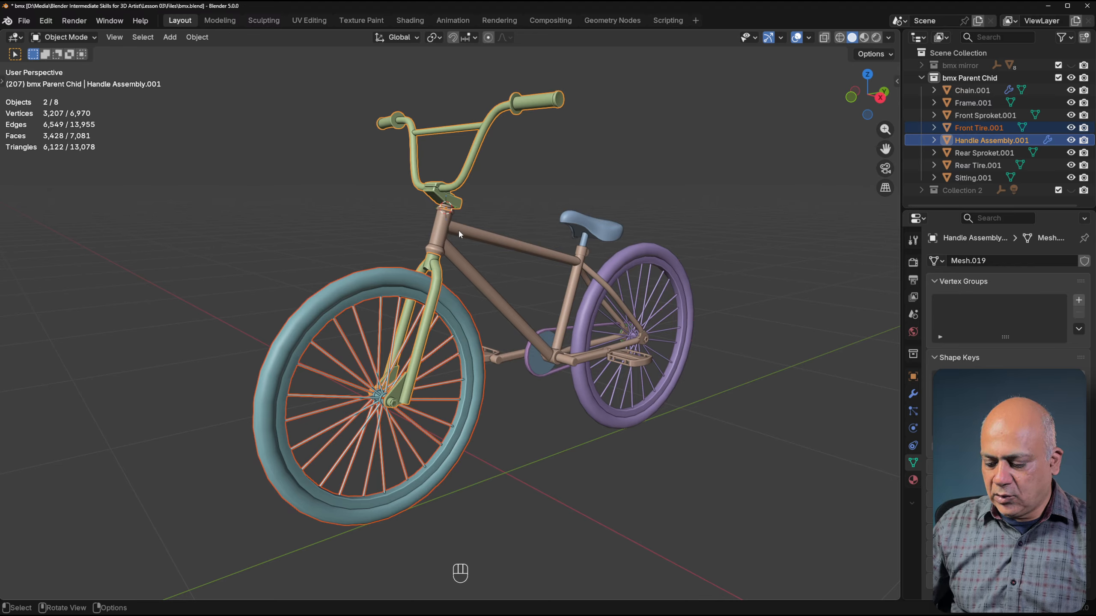
key("ctrl+p")
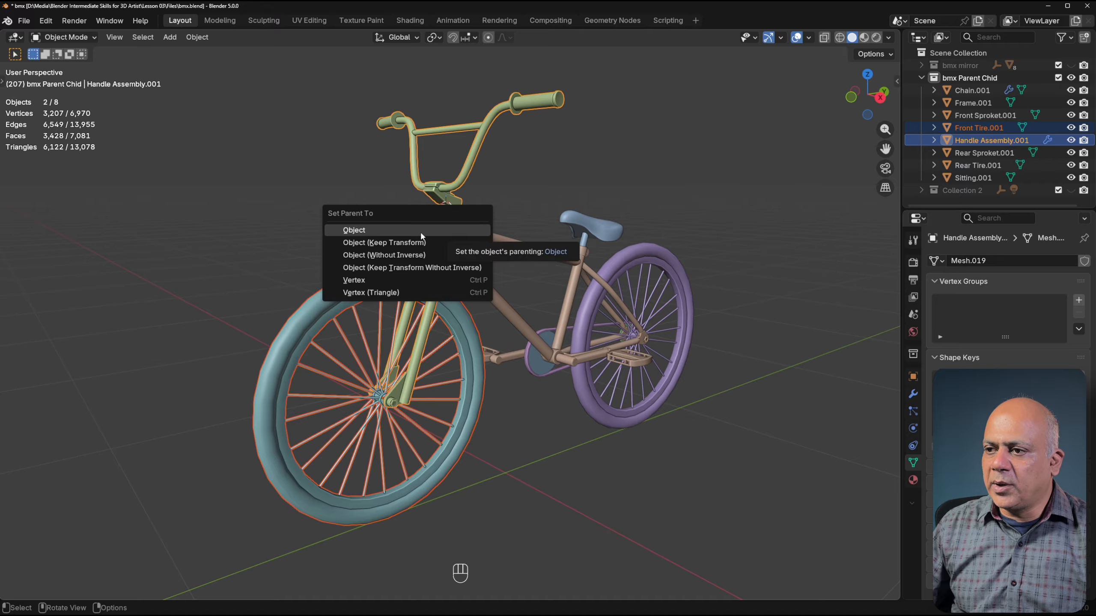
left_click(374, 231)
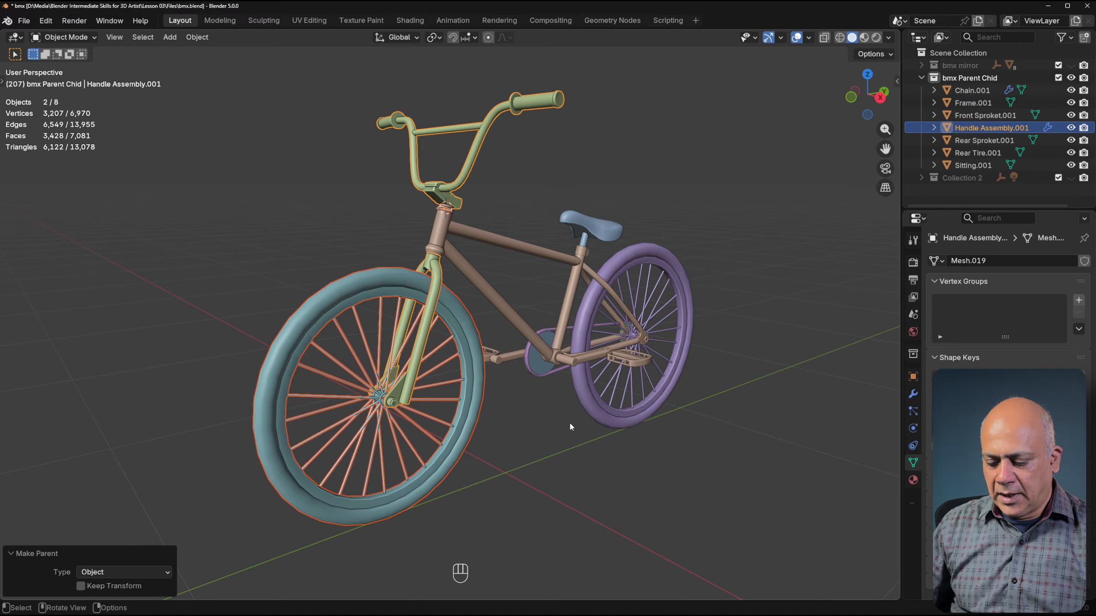
left_click(539, 467)
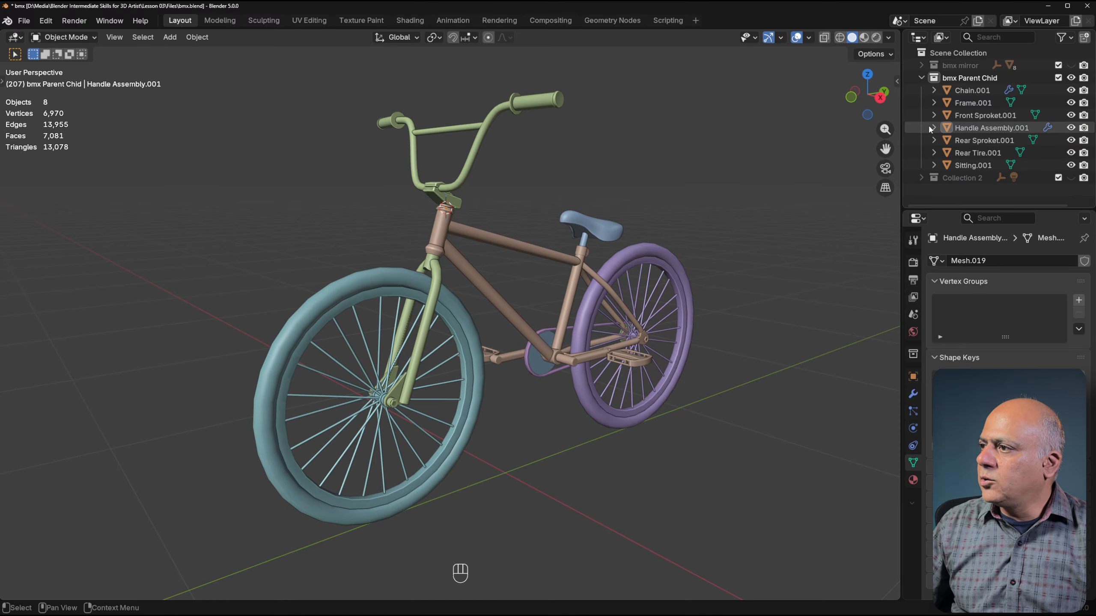
left_click(934, 127)
left_click(986, 167)
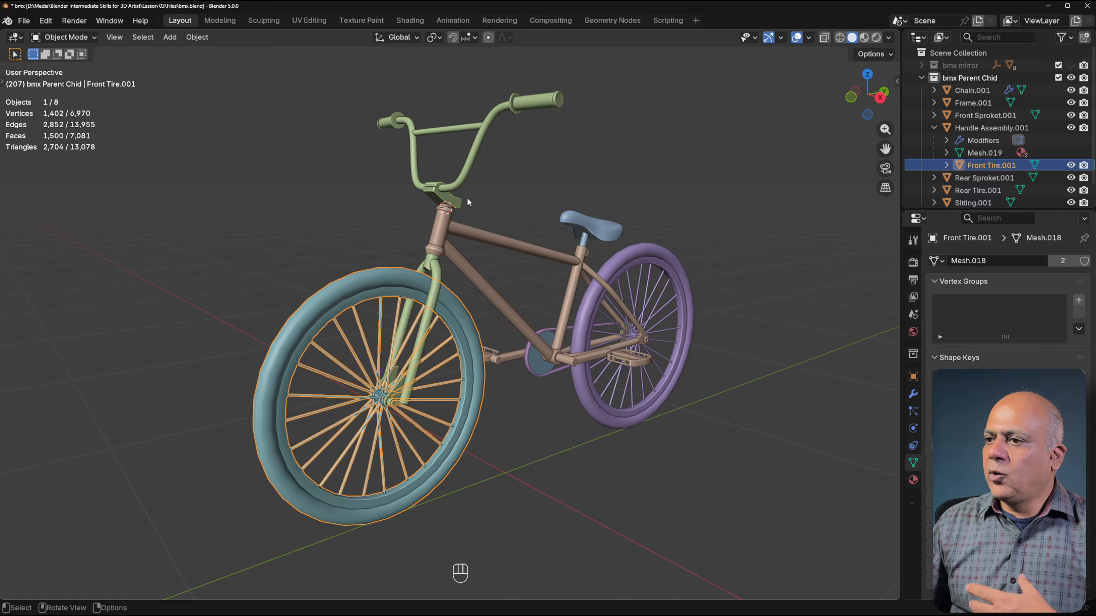
Try moving the handle assembly to test that the parented front tire follows.
left_click(451, 190)
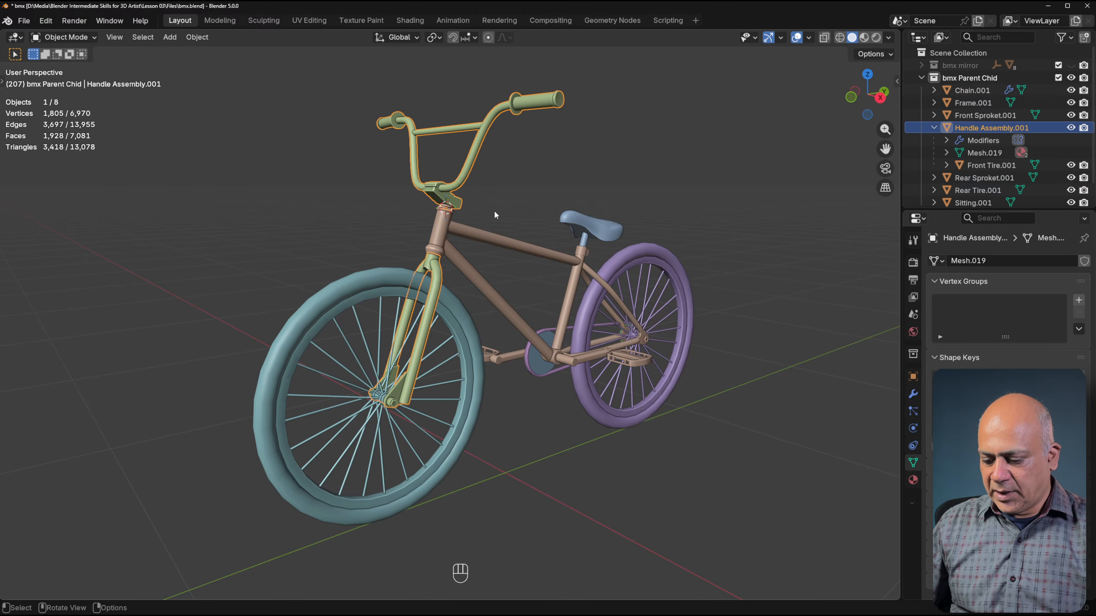
key("g")
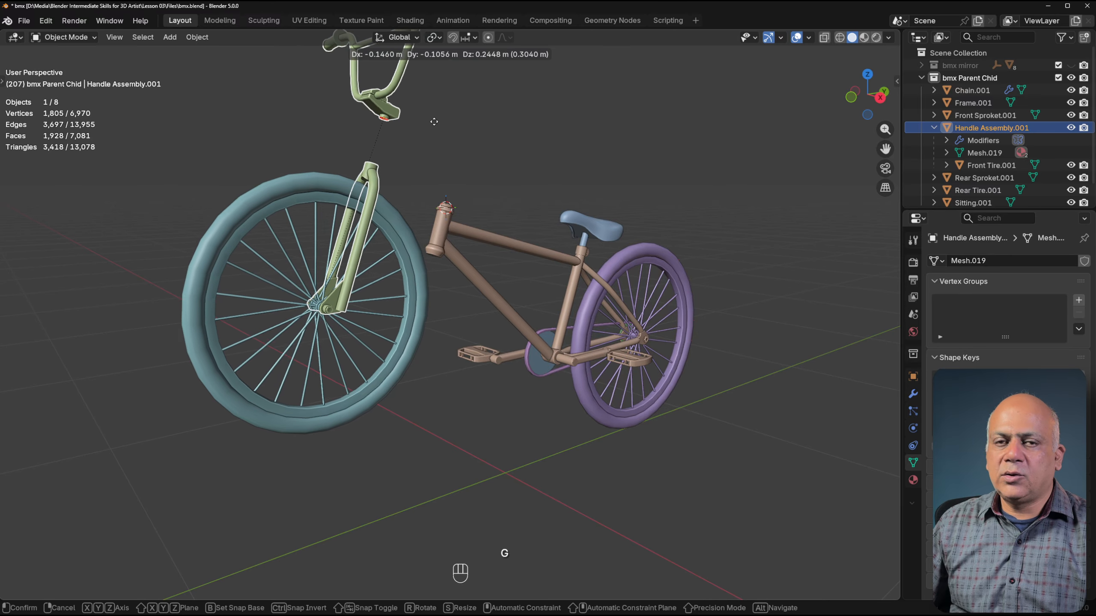
right_click(434, 121)
Try moving the parented front tire independently of the handle assembly.
left_click(461, 304)
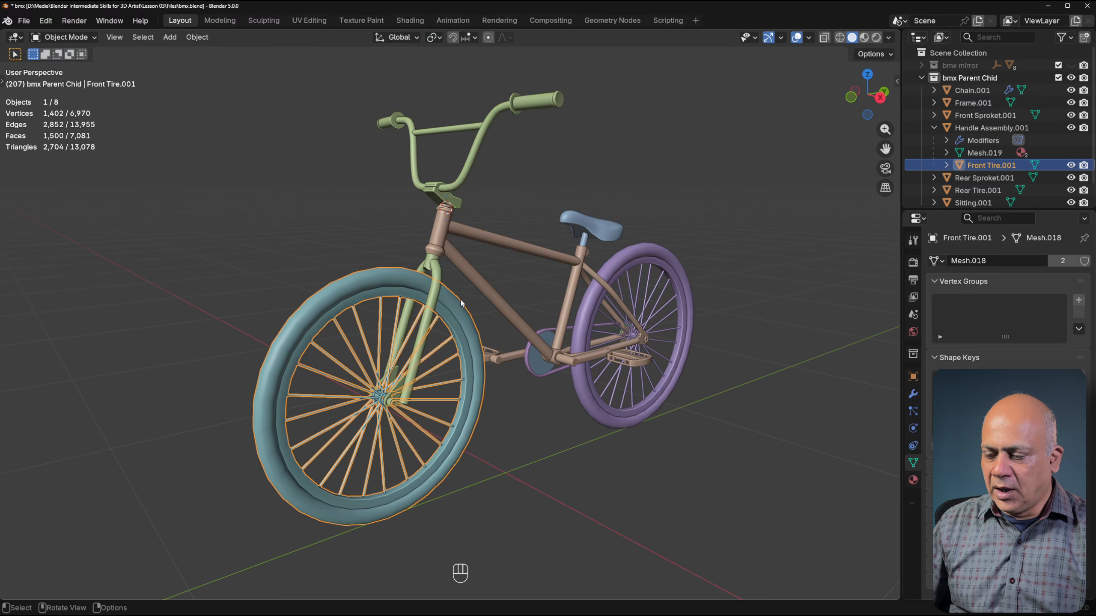
key("g")
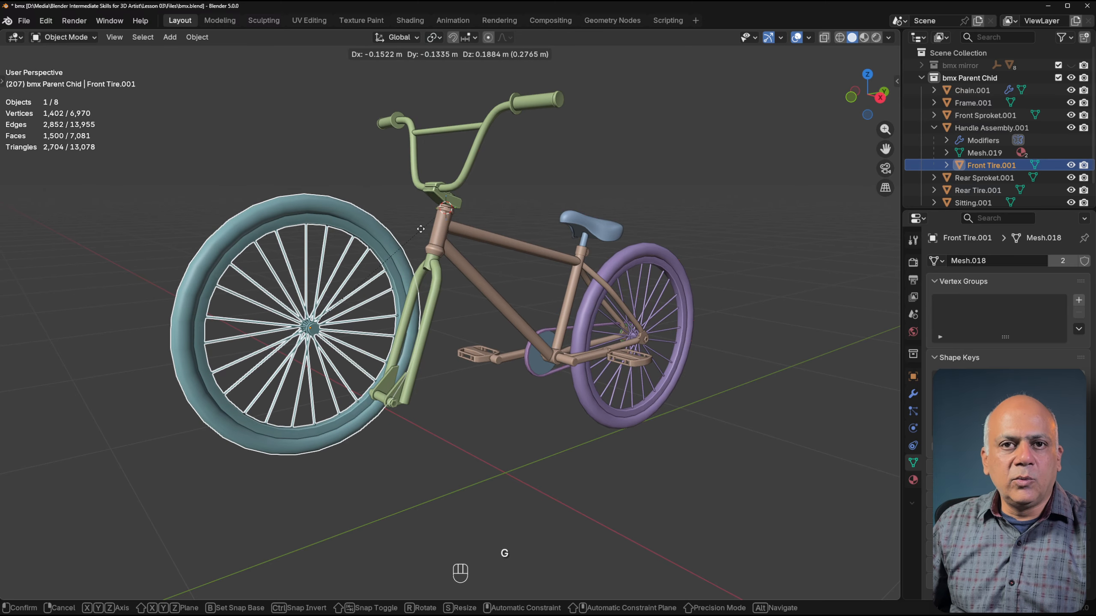
right_click(542, 398)
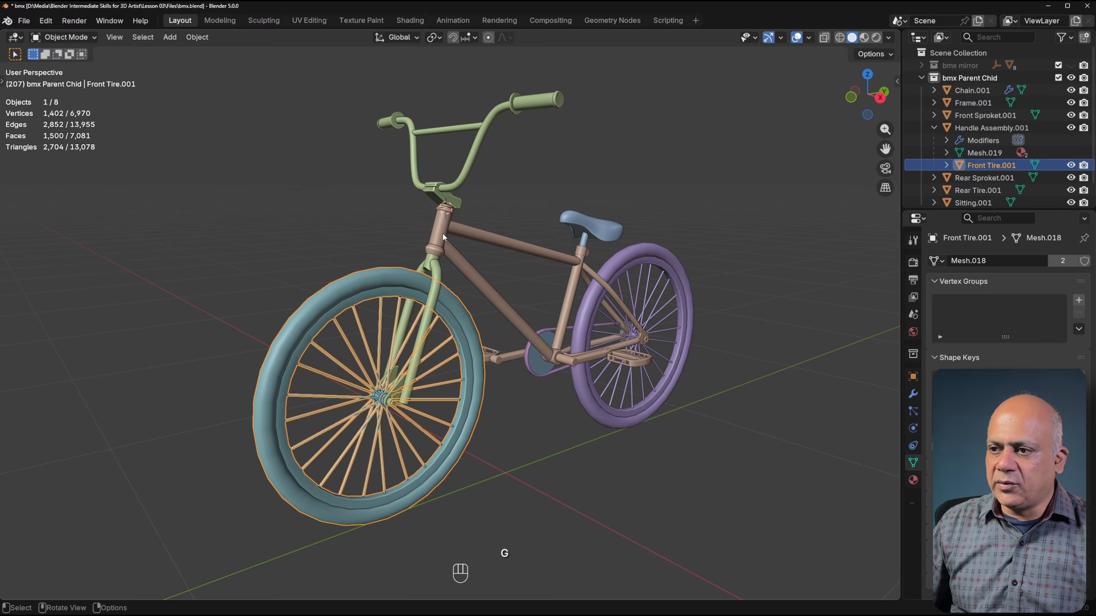
Try spinning the parented front tire about the global X axis, twice.
key("r")
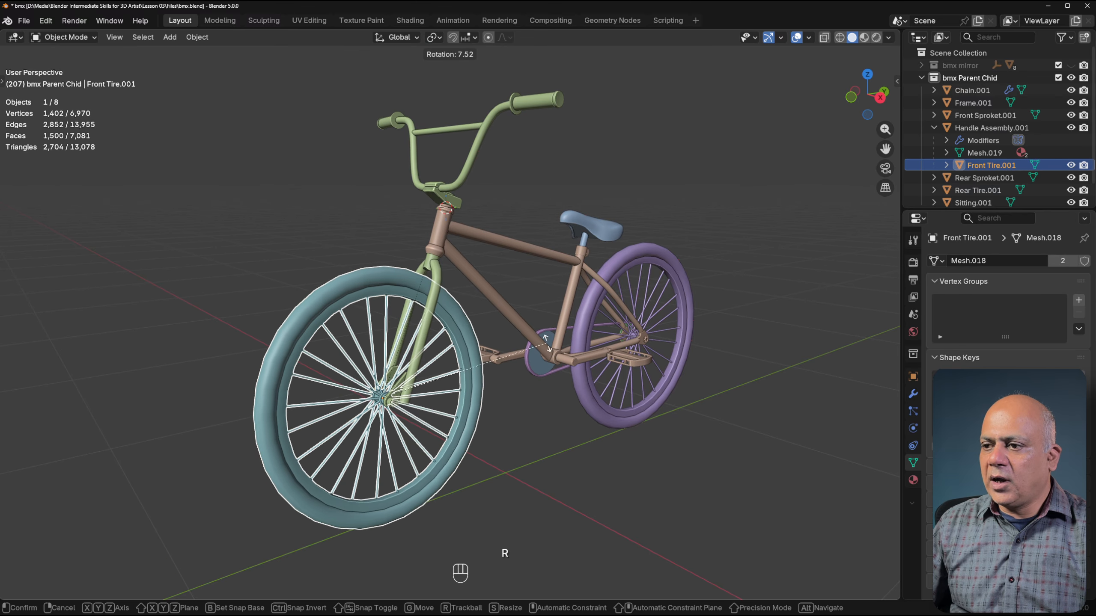
key("x")
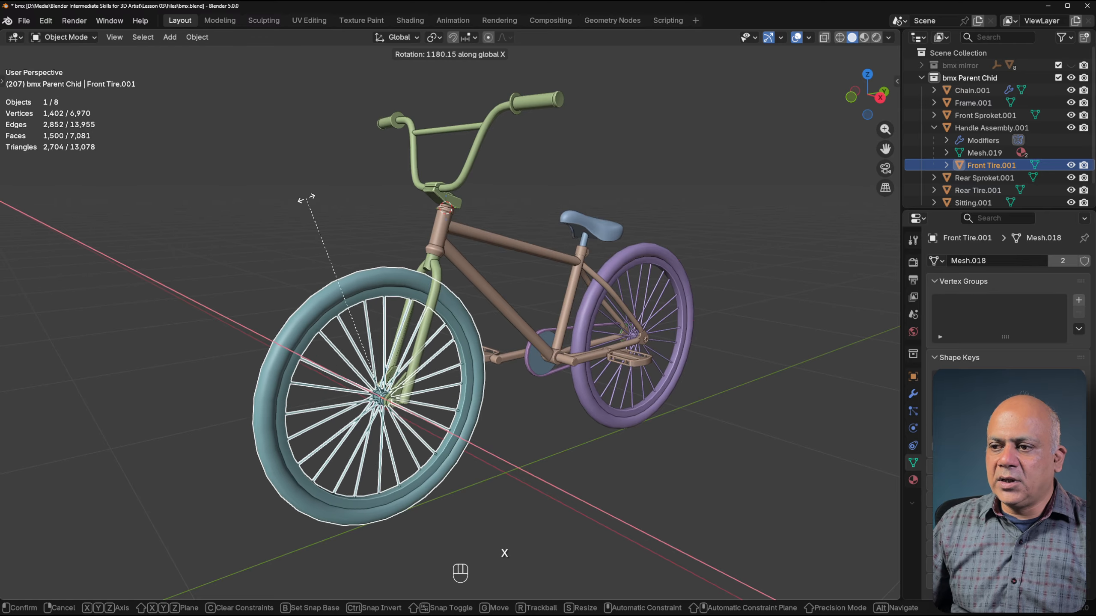
right_click(470, 396)
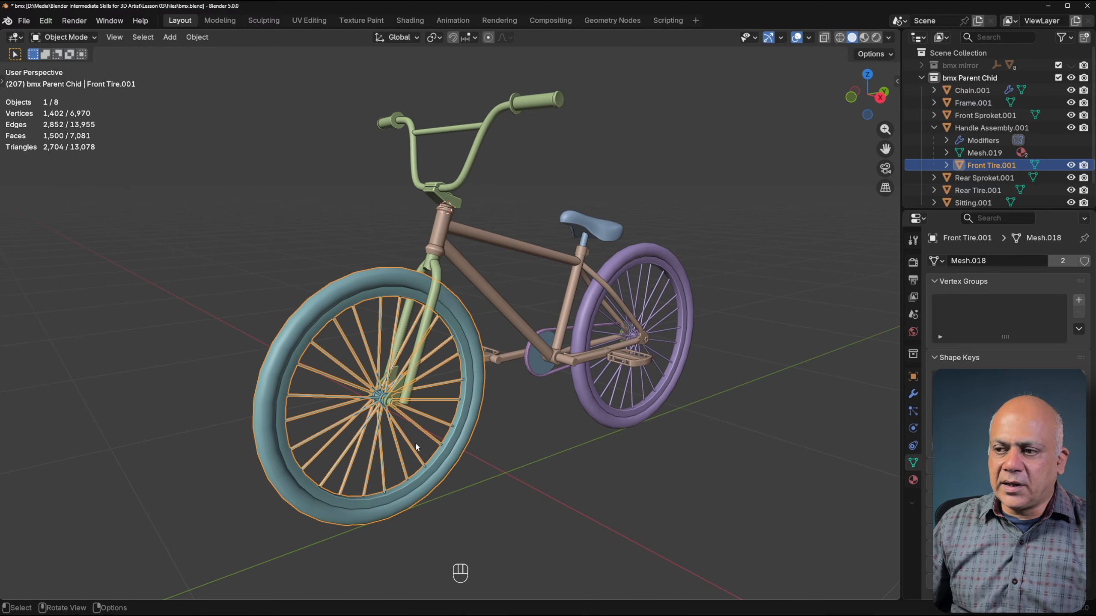
key("r")
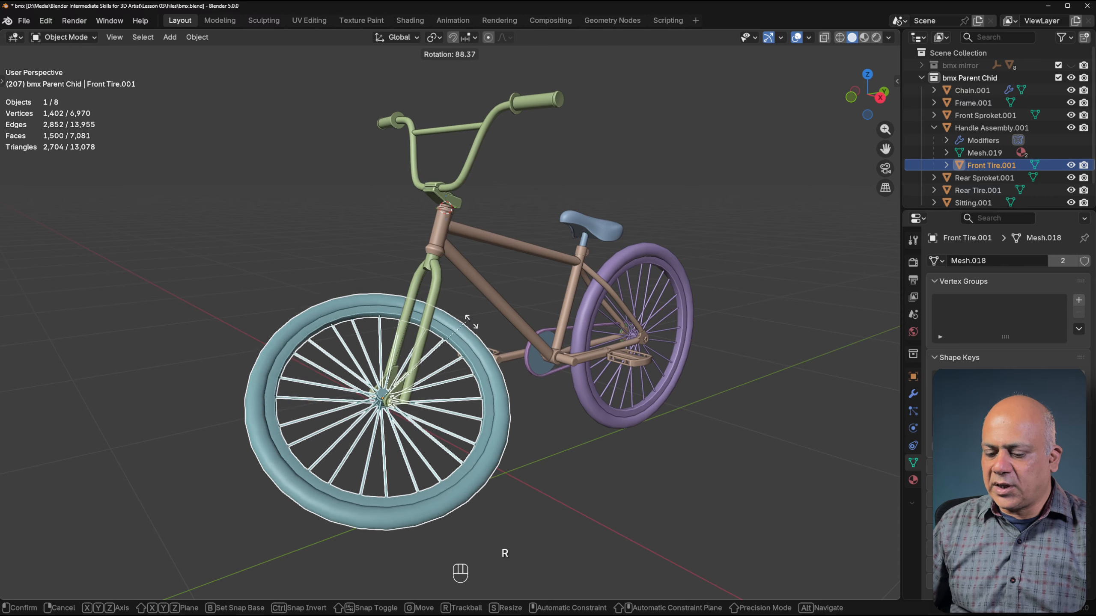
key("x")
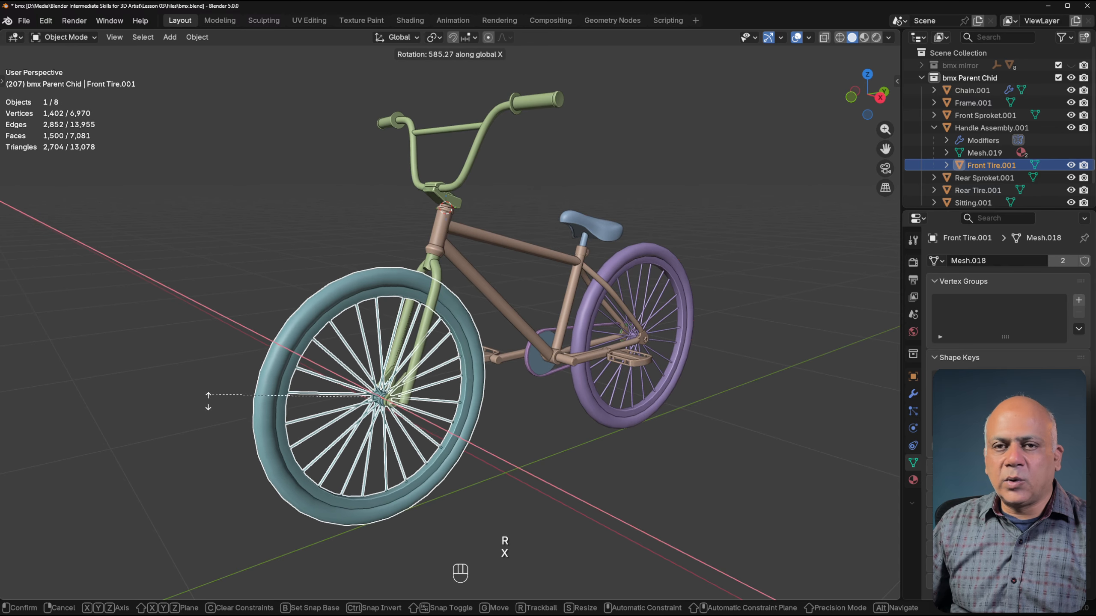
left_click(467, 282)
Rotate the handle assembly together with its front tire about -71.7° around the global Z axis.
left_click(433, 273)
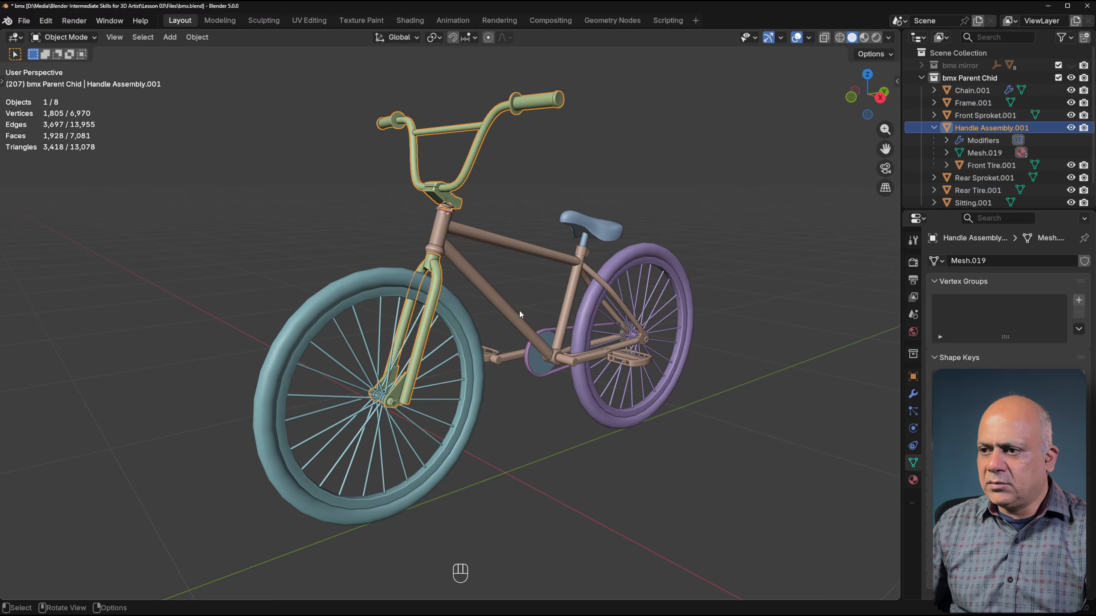
key("r")
key("z")
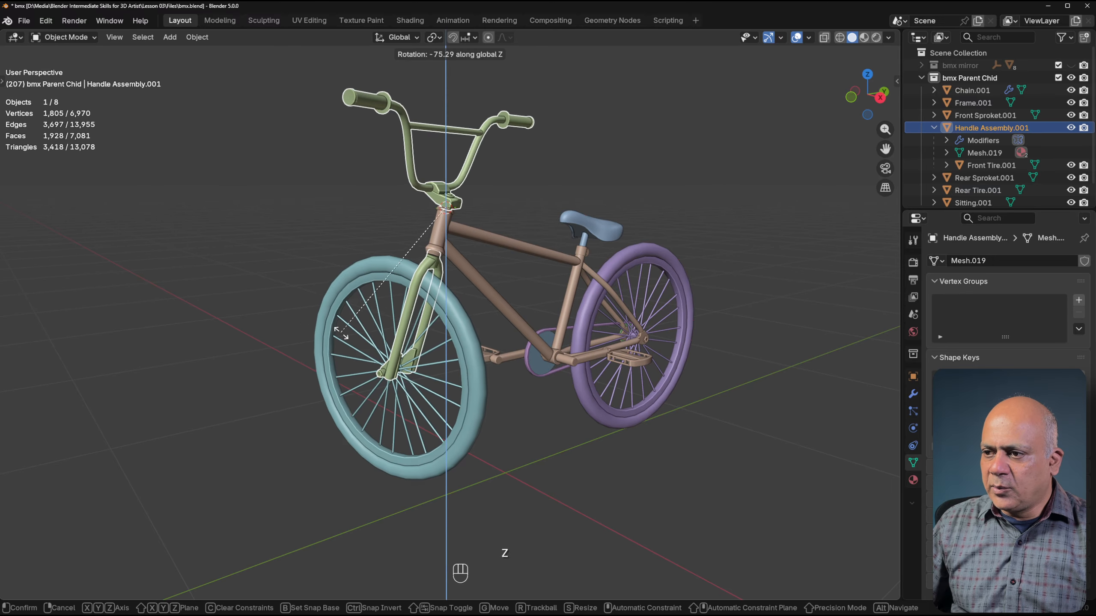
left_click(492, 354)
middle_click_drag(492, 354, 478, 252)
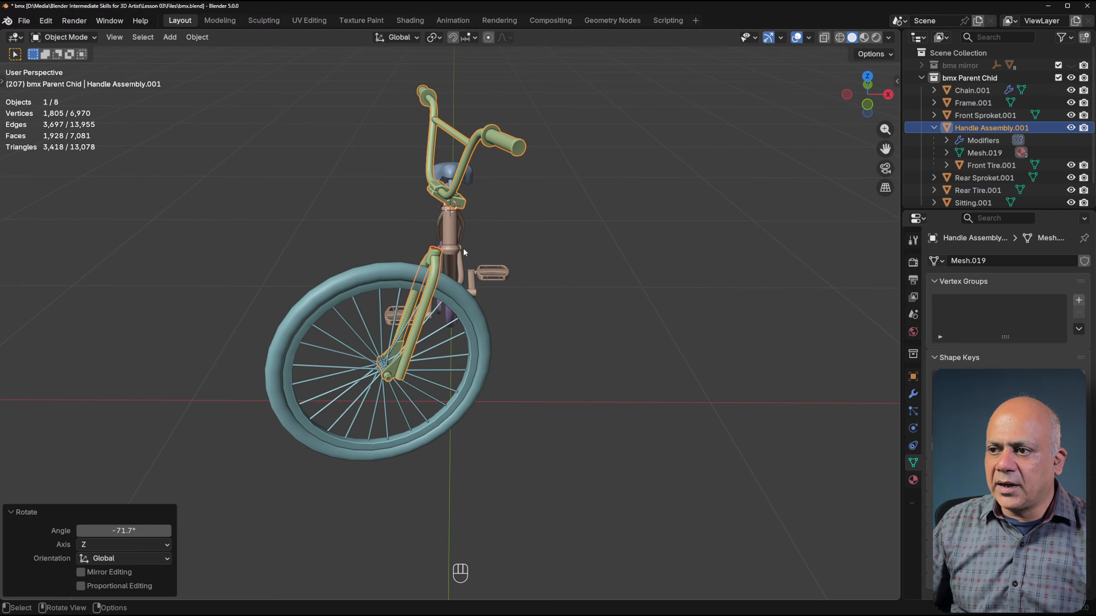
scroll(448, 207, "up", 3)
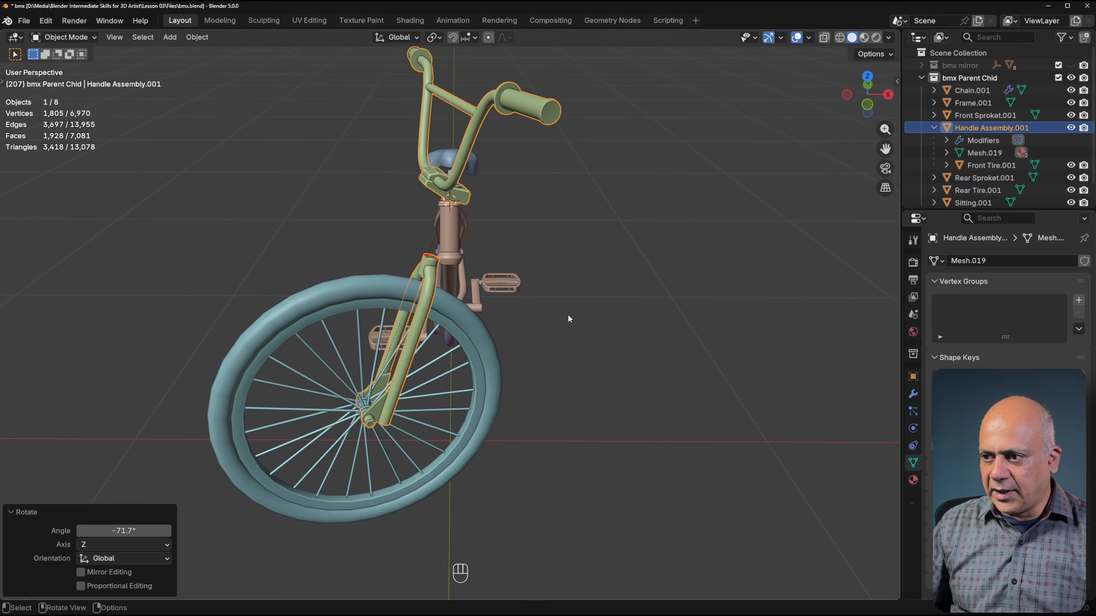
Undo the handle assembly's last rotation so it lines up with the frame again.
middle_click_drag(569, 318, 454, 290)
key("KP_3")
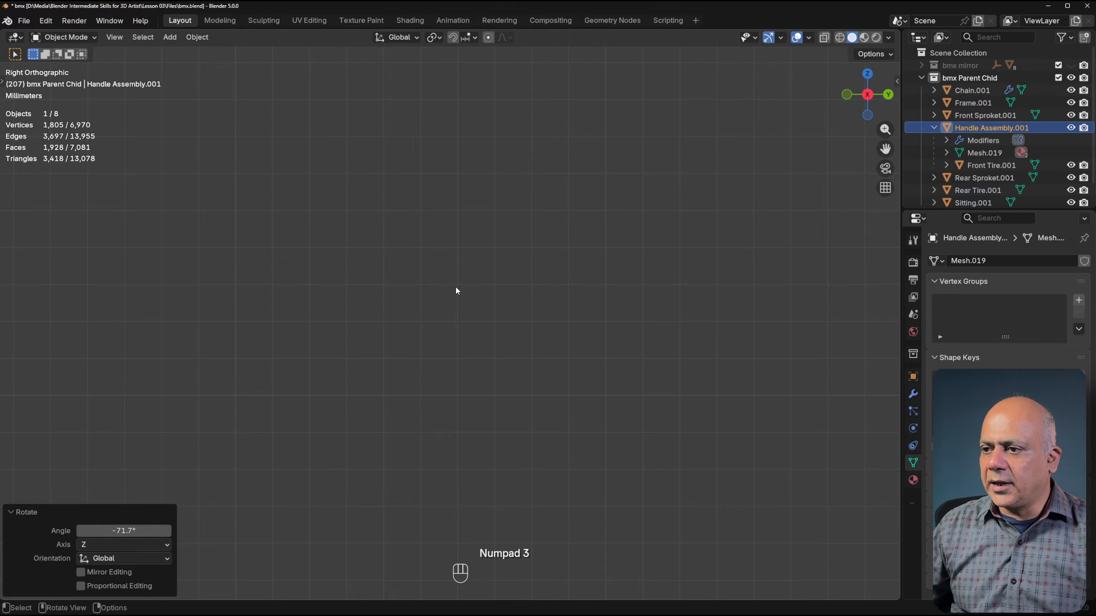
scroll(478, 344, "down", 8)
scroll(437, 257, "down", 3)
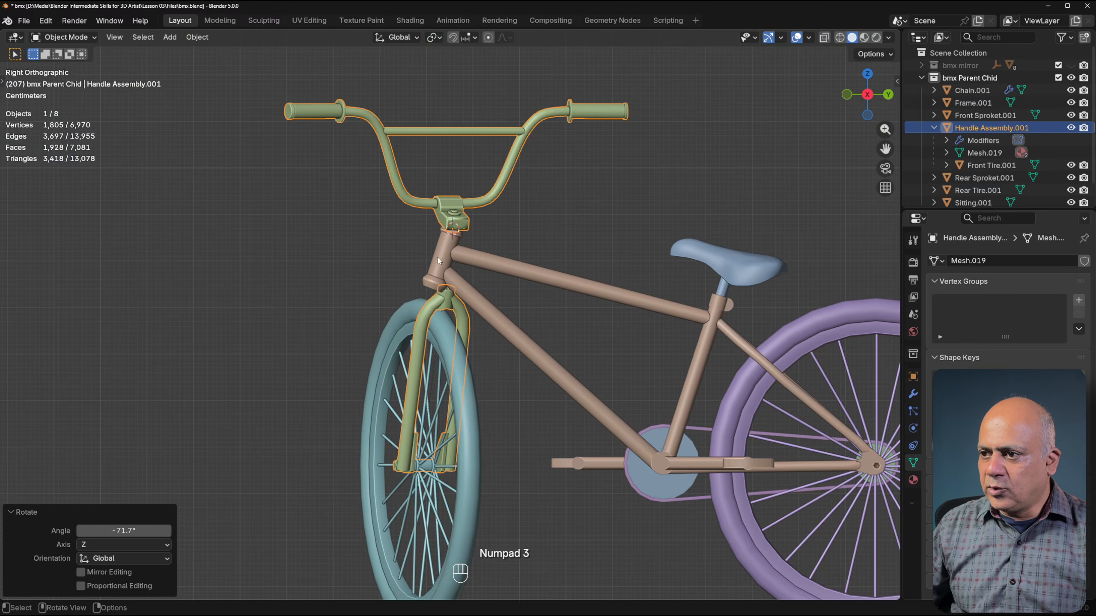
scroll(422, 262, "up", 3)
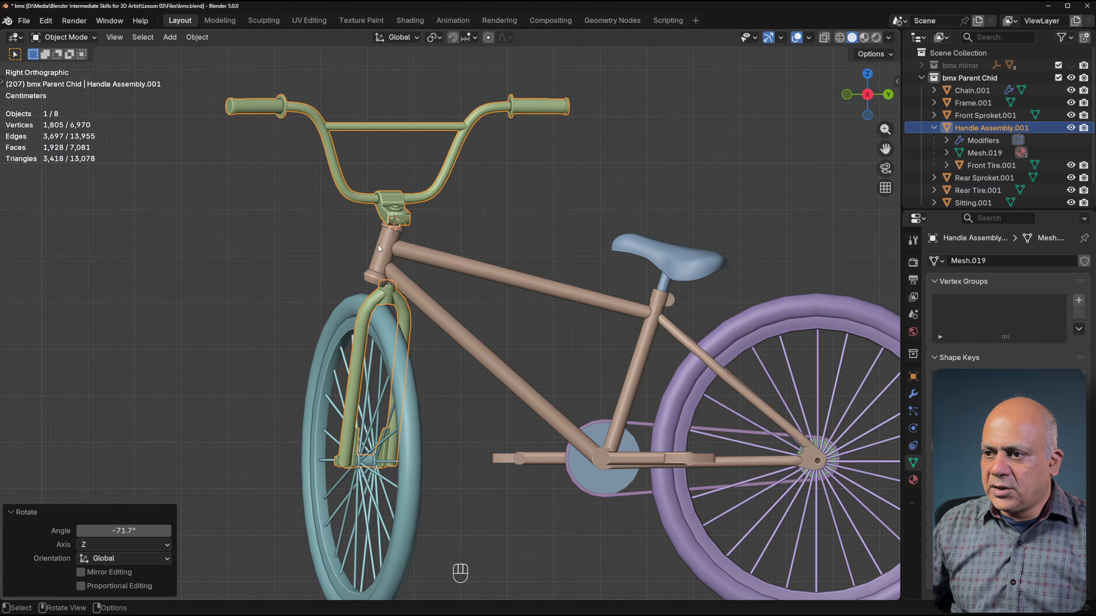
key("ctrl+z")
key("ctrl+z")
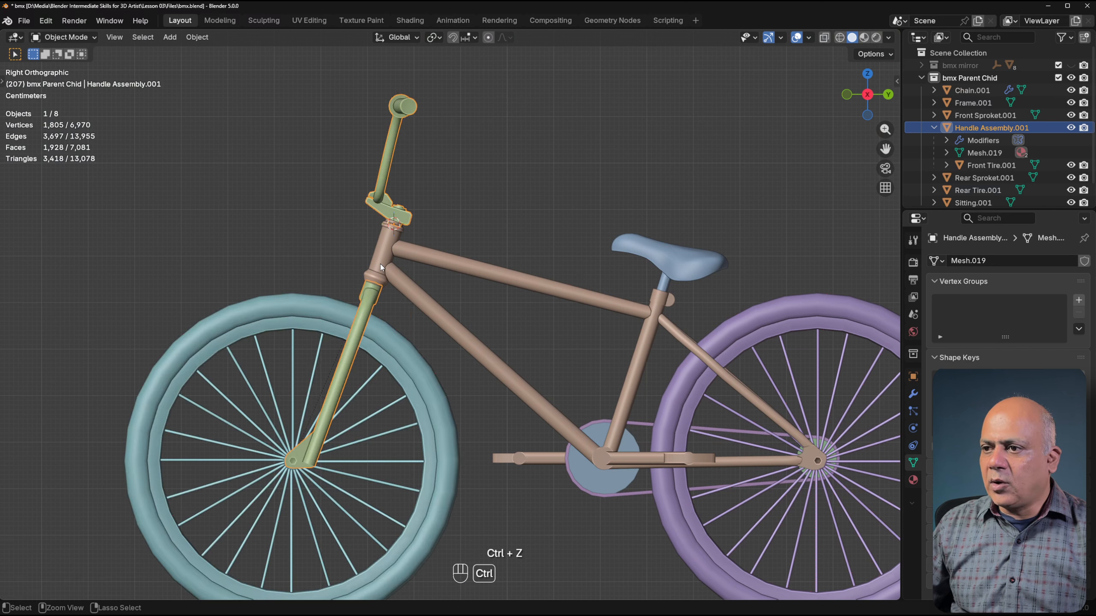
middle_click_drag(442, 271, 474, 261)
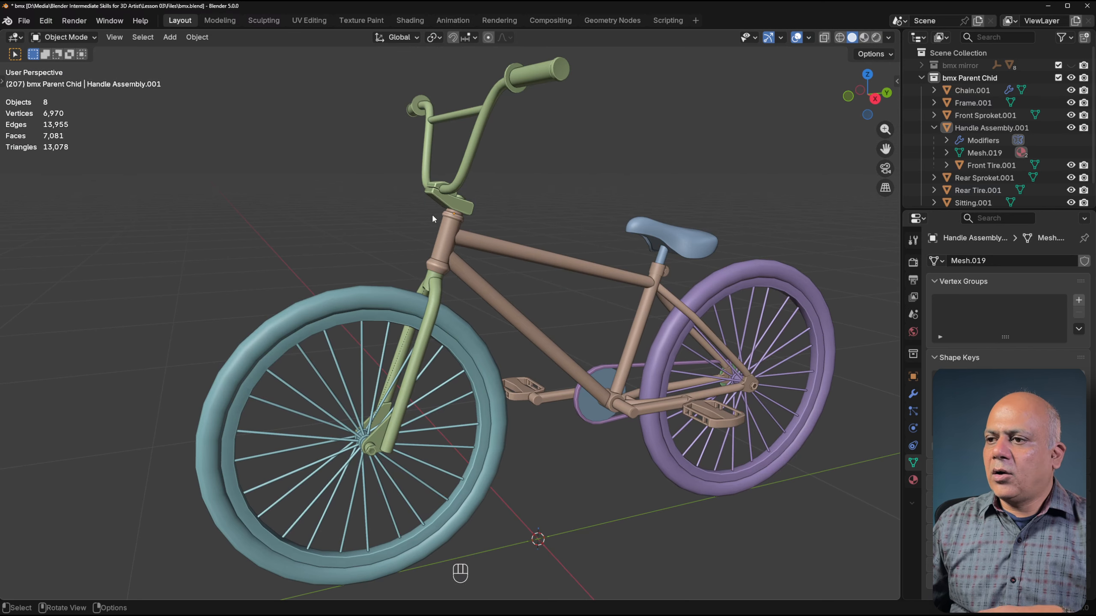
left_click(455, 203)
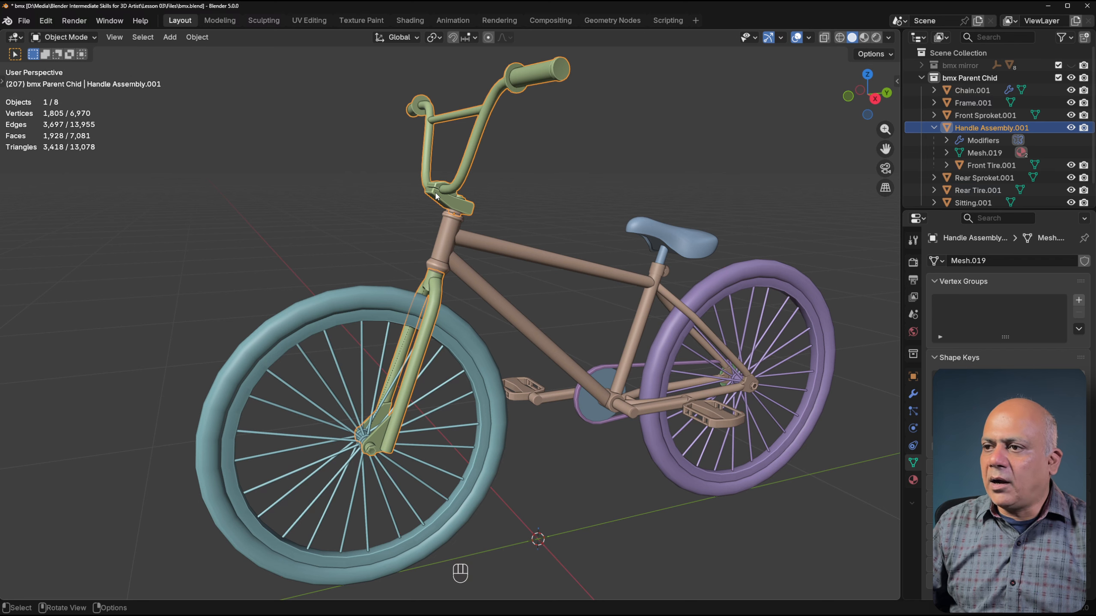
left_click(497, 235)
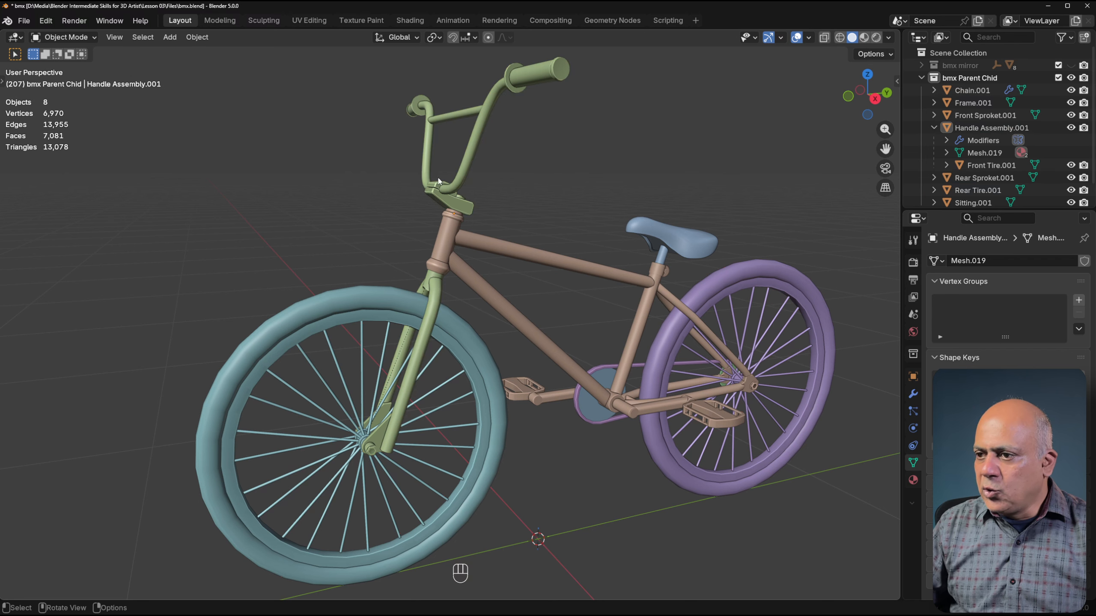
scroll(496, 194, "down", 2)
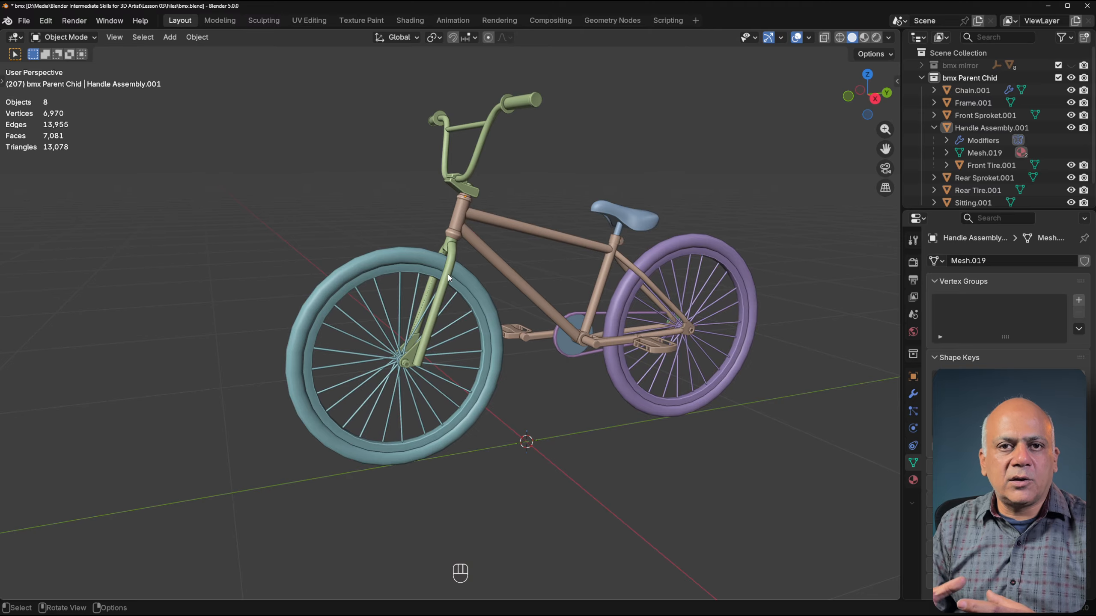
middle_click_drag(445, 273, 431, 321)
middle_click_drag(566, 368, 495, 395, "shift")
scroll(577, 295, "up", 1)
mouse_move(489, 301)
middle_mouse_down()
mouse_move(486, 327)
mouse_move(488, 287)
middle_mouse_up()
scroll(502, 345, "up", 2)
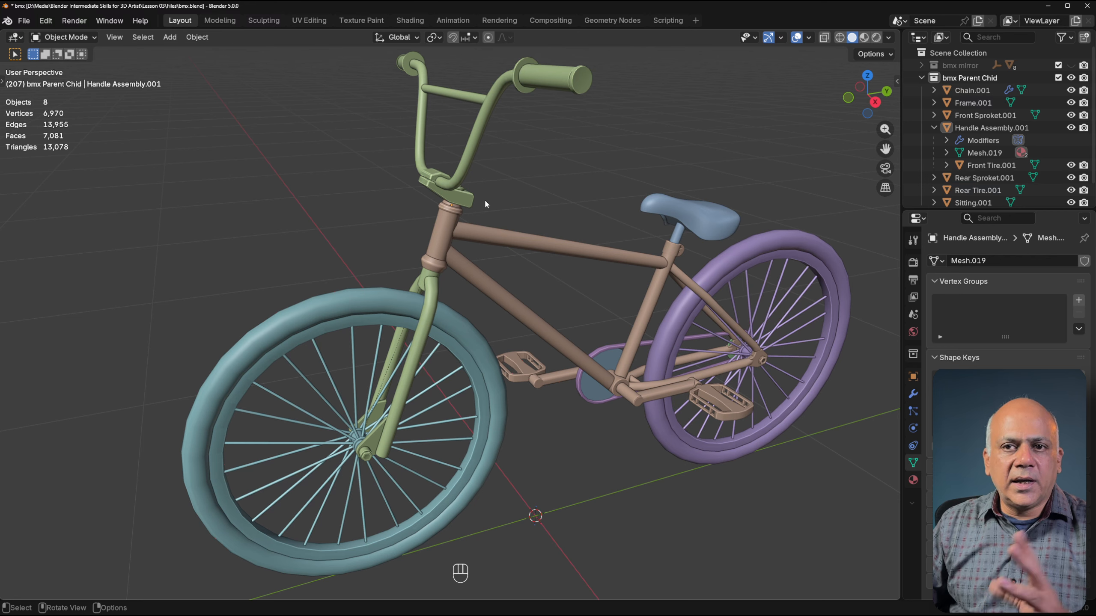
scroll(478, 230, "down", 2)
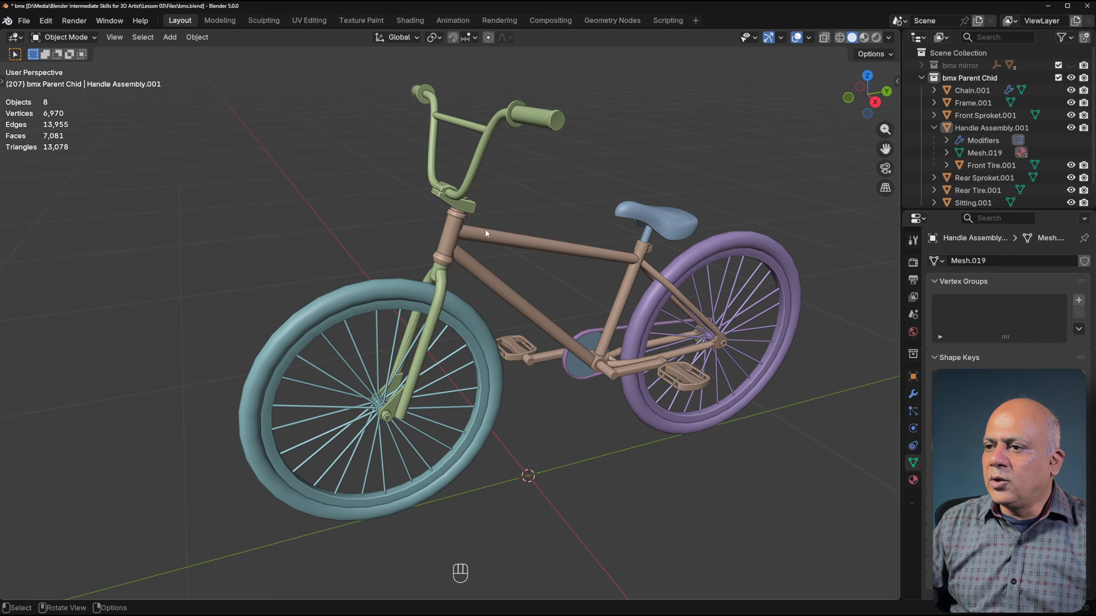
Snap the 3D cursor to the selected handle assembly's origin and add a Plain Axes empty there.
scroll(484, 228, "up", 4)
left_click(463, 221)
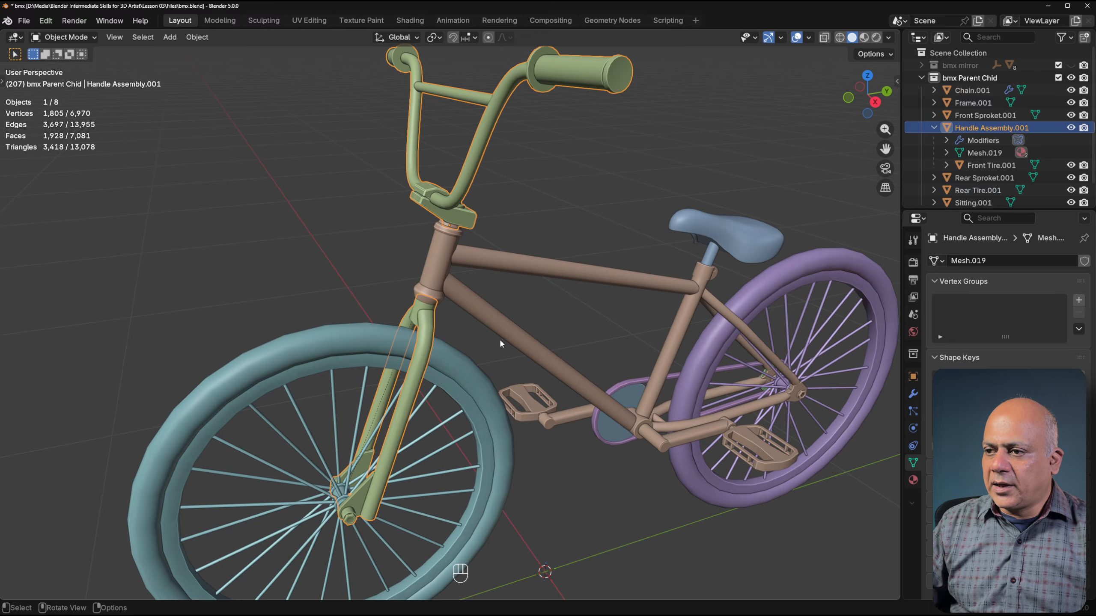
key("shift+s")
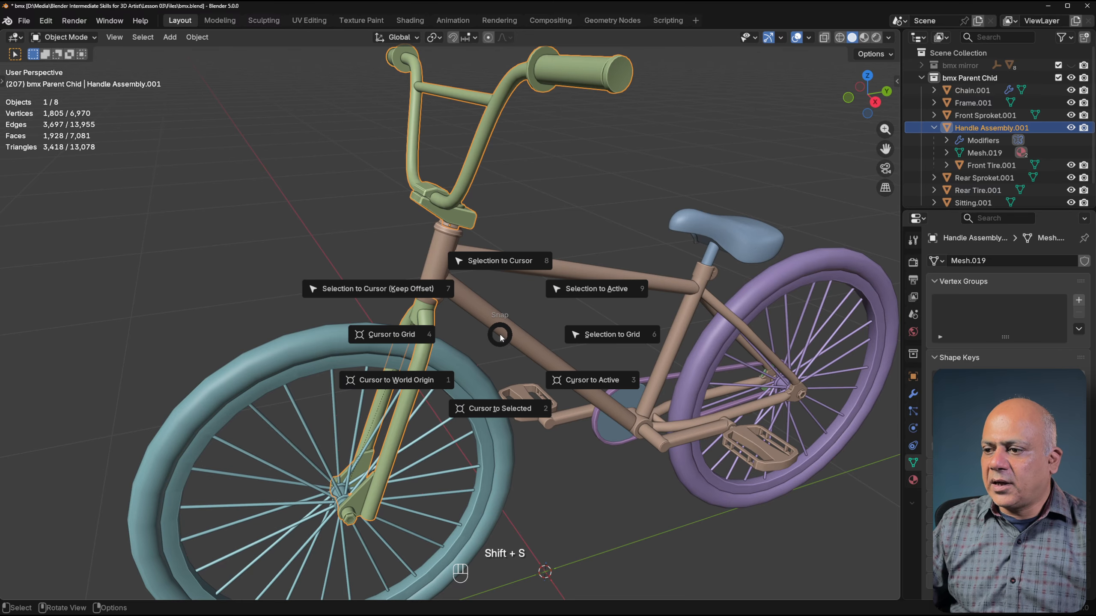
left_click(491, 413)
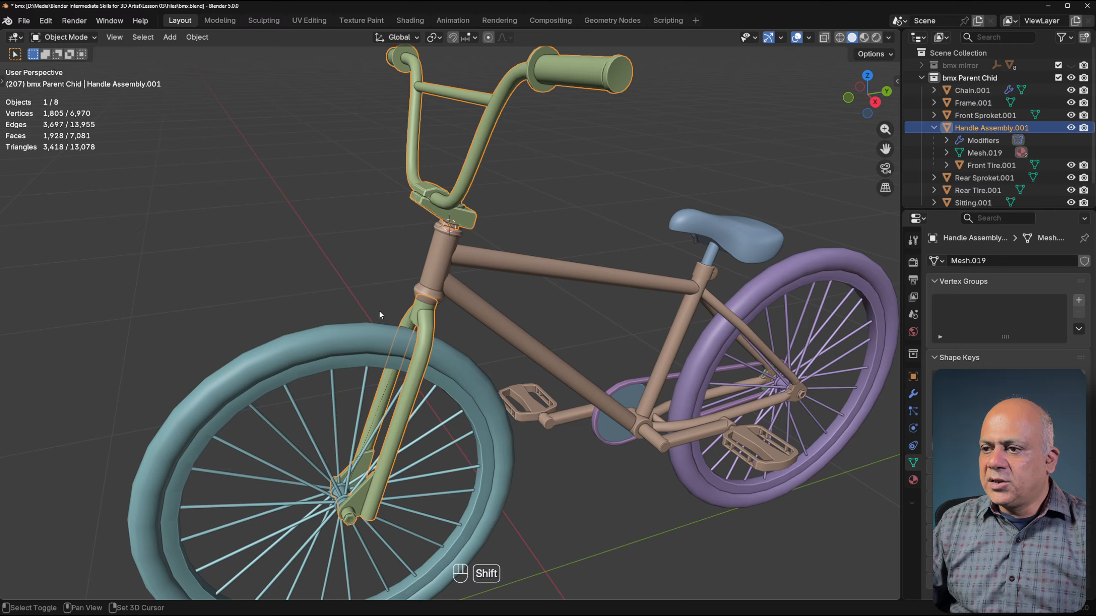
key("shift+a")
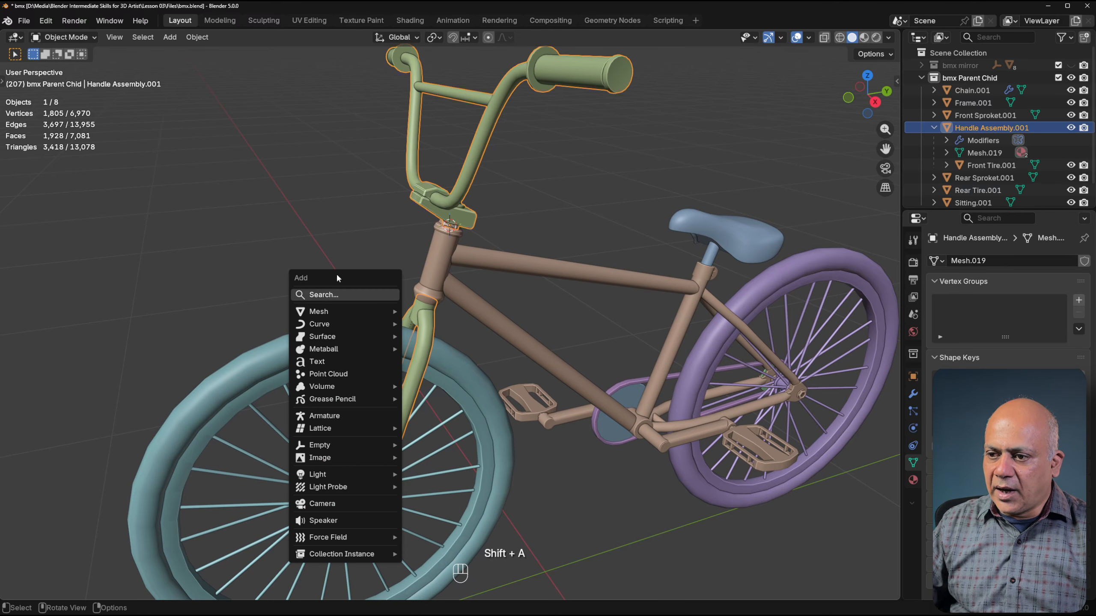
mouse_move(307, 448)
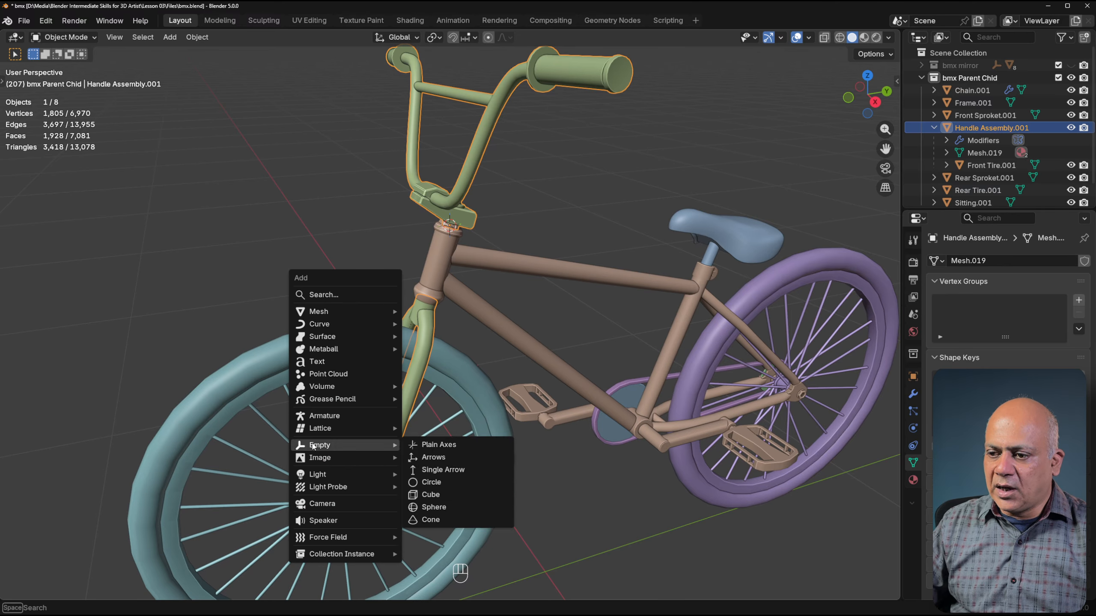
left_click(439, 445)
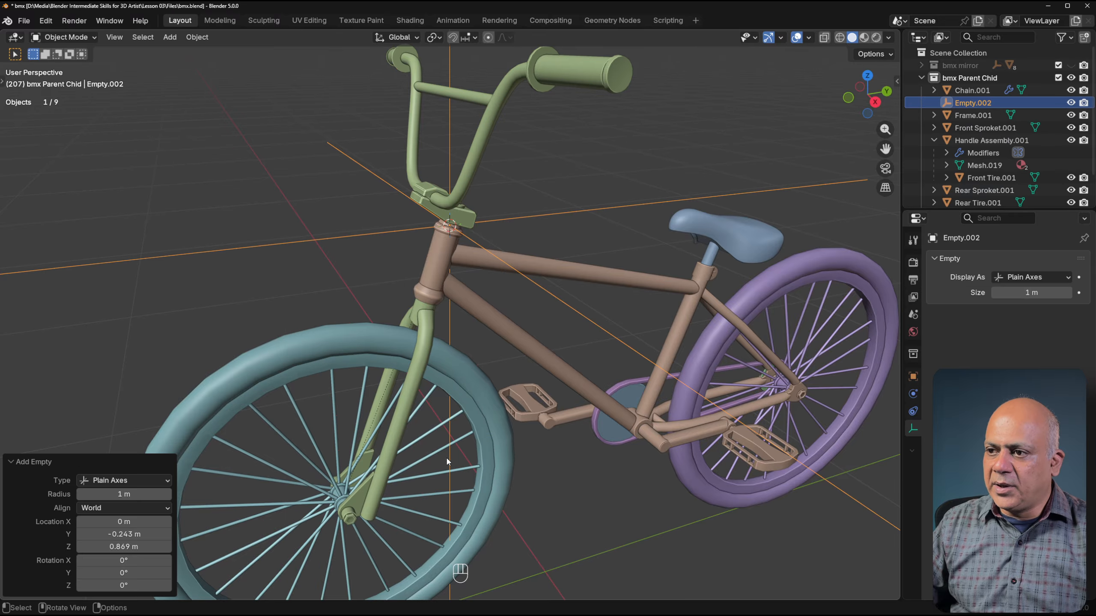
scroll(495, 442, "down", 5)
middle_click_drag(496, 379, 600, 317)
scroll(472, 305, "up", 2)
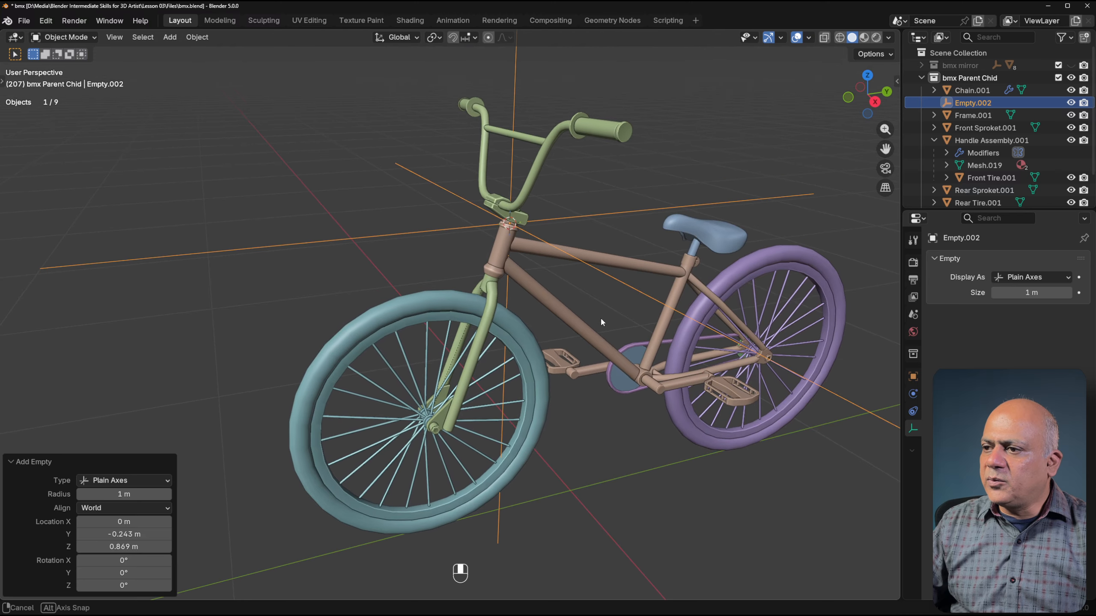
scroll(606, 317, "down", 2)
scroll(606, 317, "up", 5)
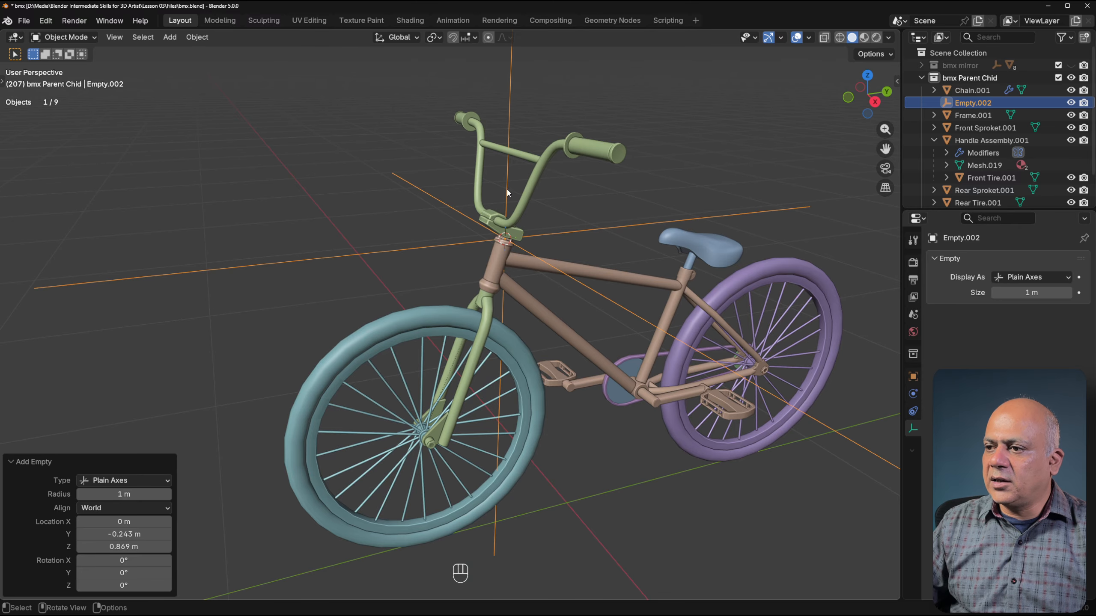
scroll(476, 258, "down", 3)
left_click(635, 197)
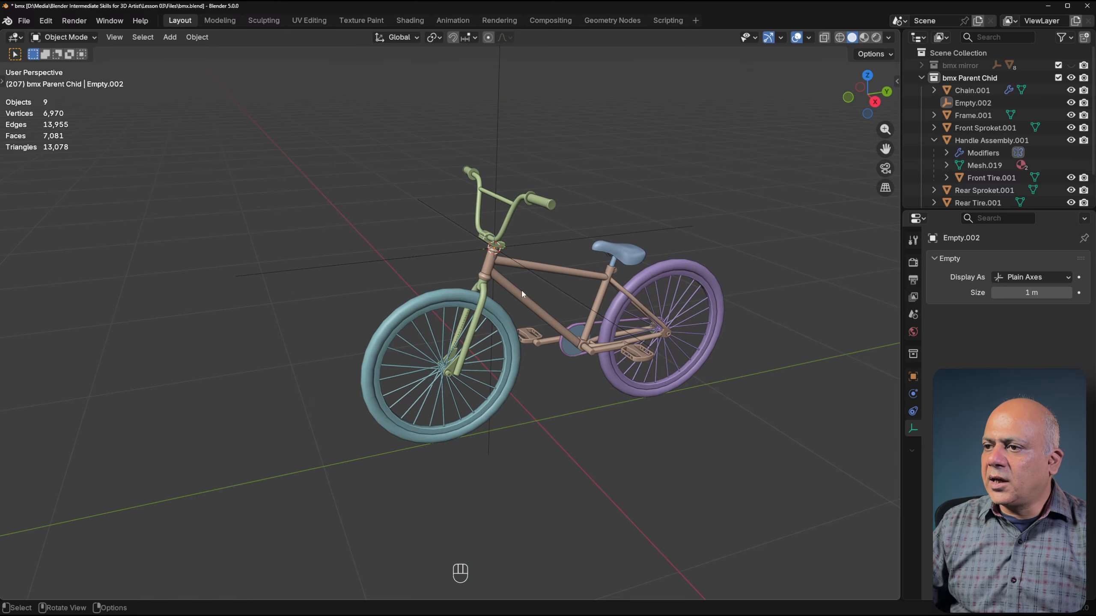
left_click(501, 114)
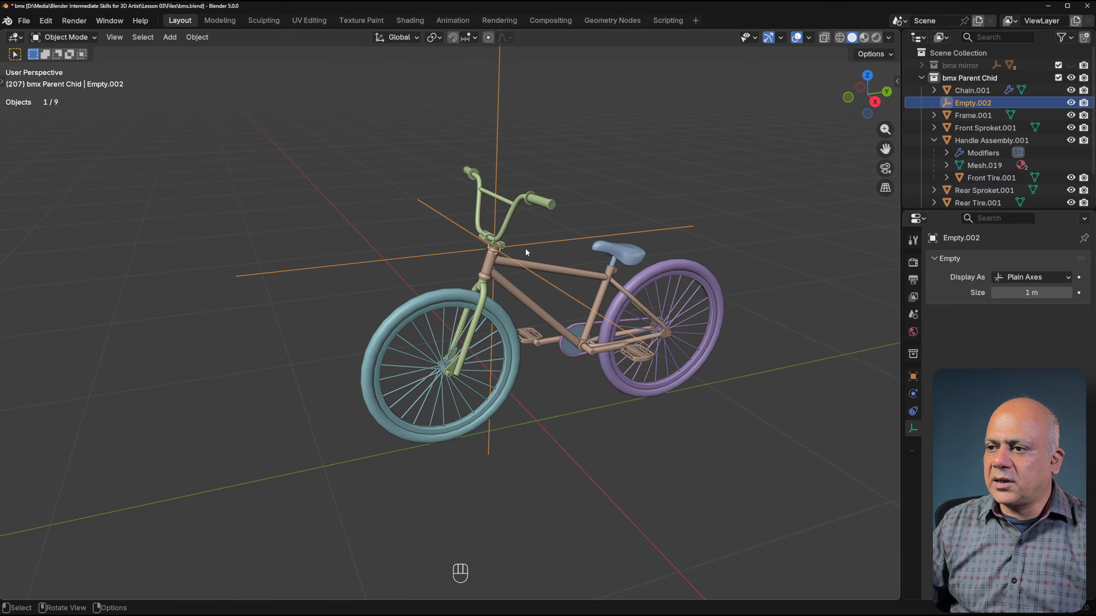
middle_click_drag(552, 283, 497, 305)
scroll(496, 306, "up", 2)
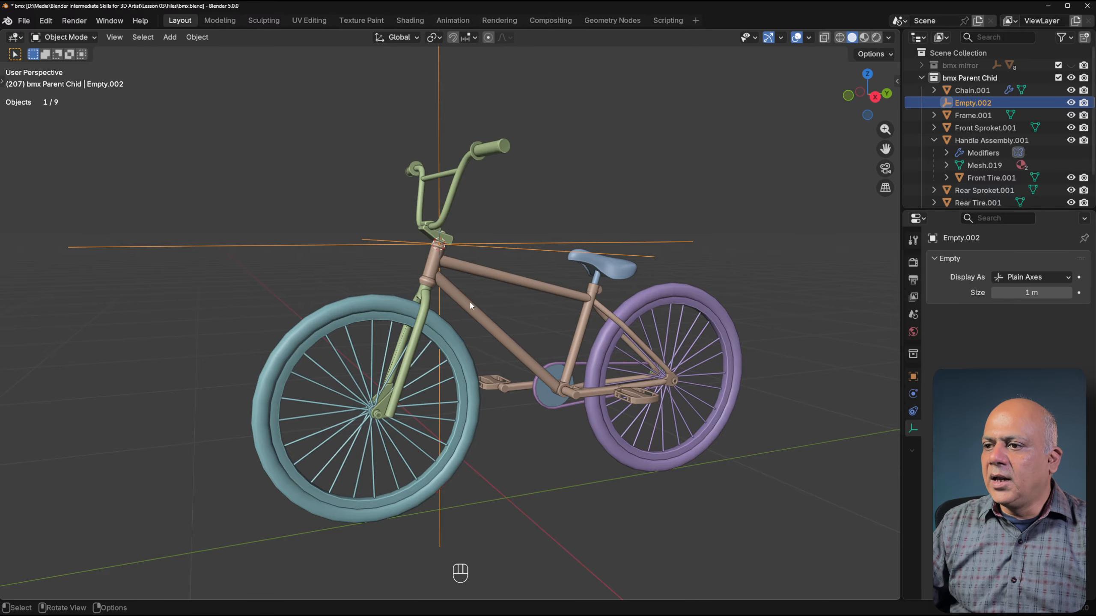
scroll(524, 307, "down", 2)
scroll(586, 438, "up", 1)
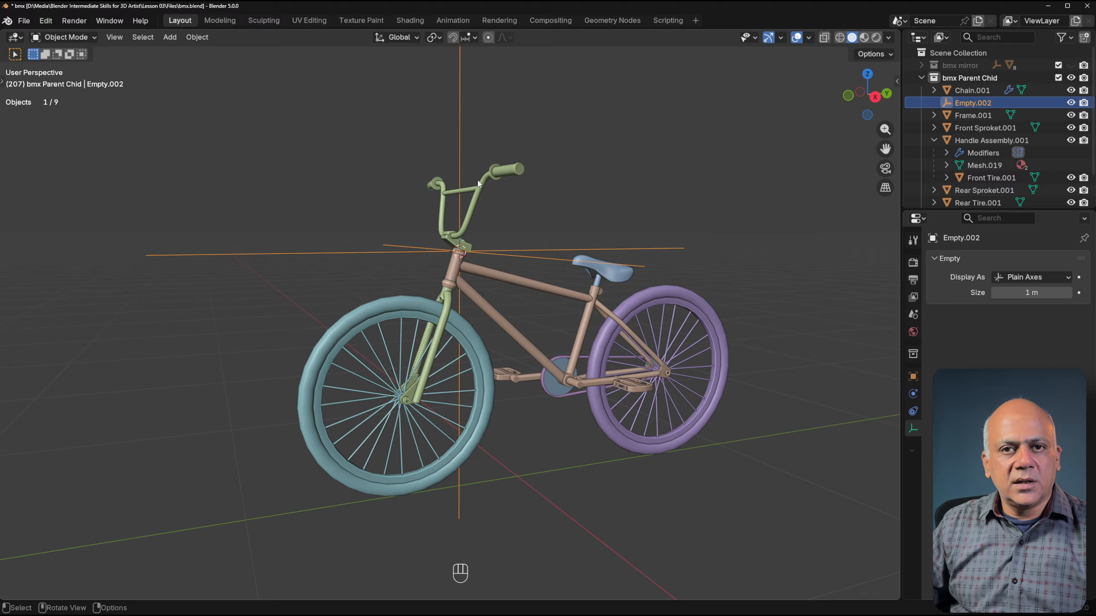
Try moving the front tire and handle assembly together with both selected.
left_click(427, 354)
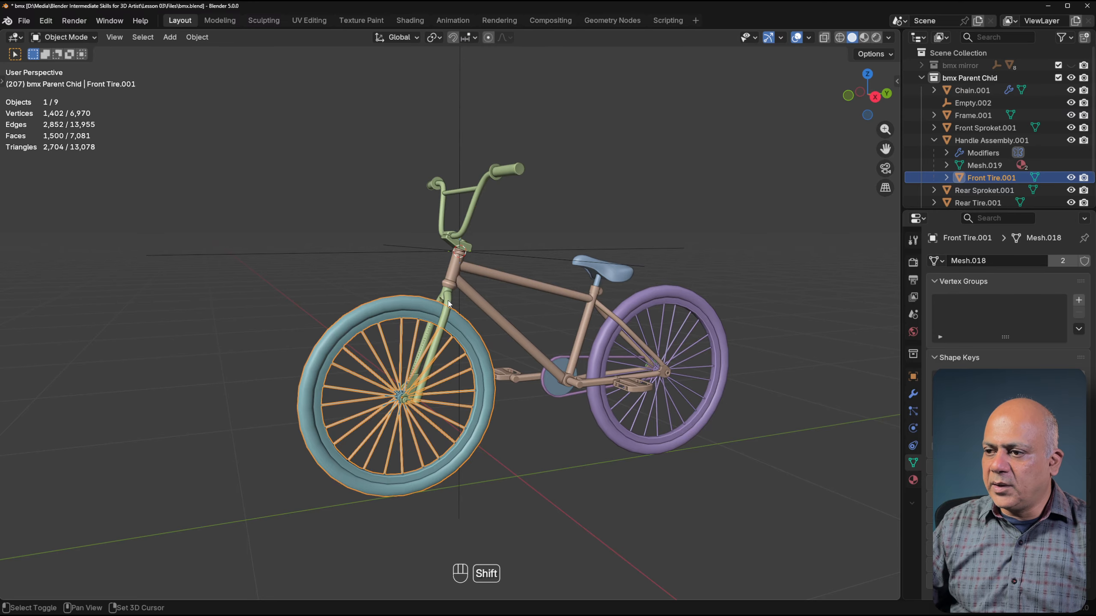
left_click(482, 343, "shift")
key("g")
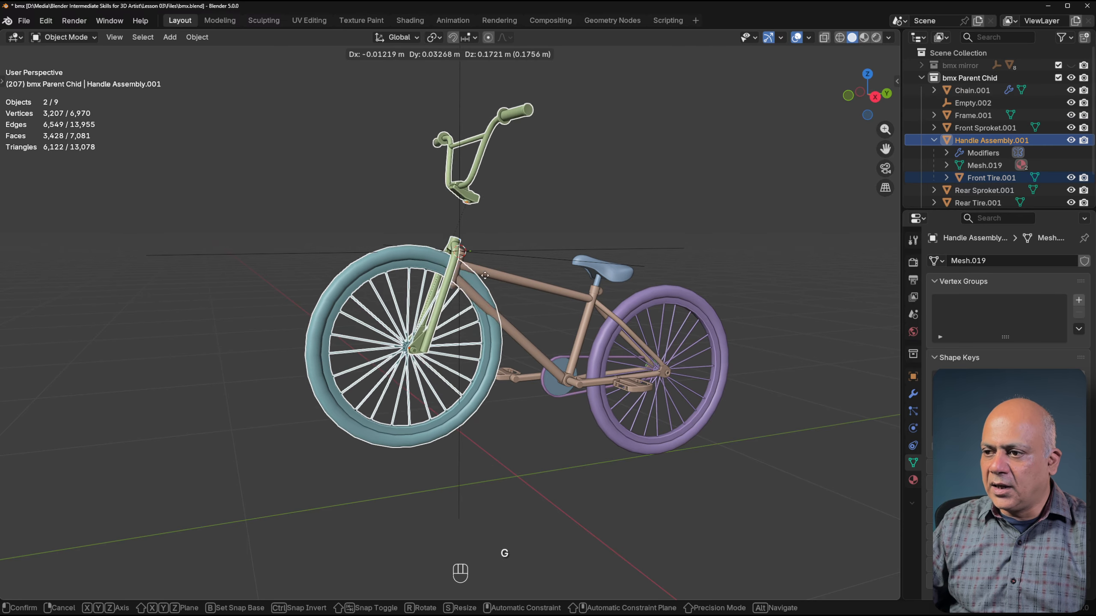
right_click(471, 303)
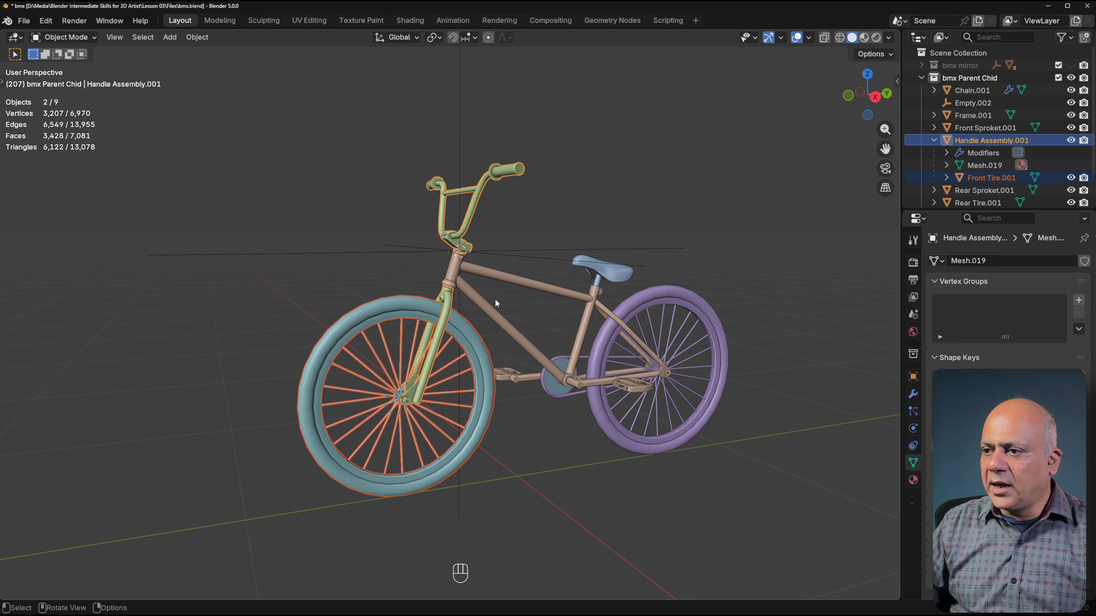
Select the front tire and add the handle assembly to the selection as the active object.
left_click(487, 296)
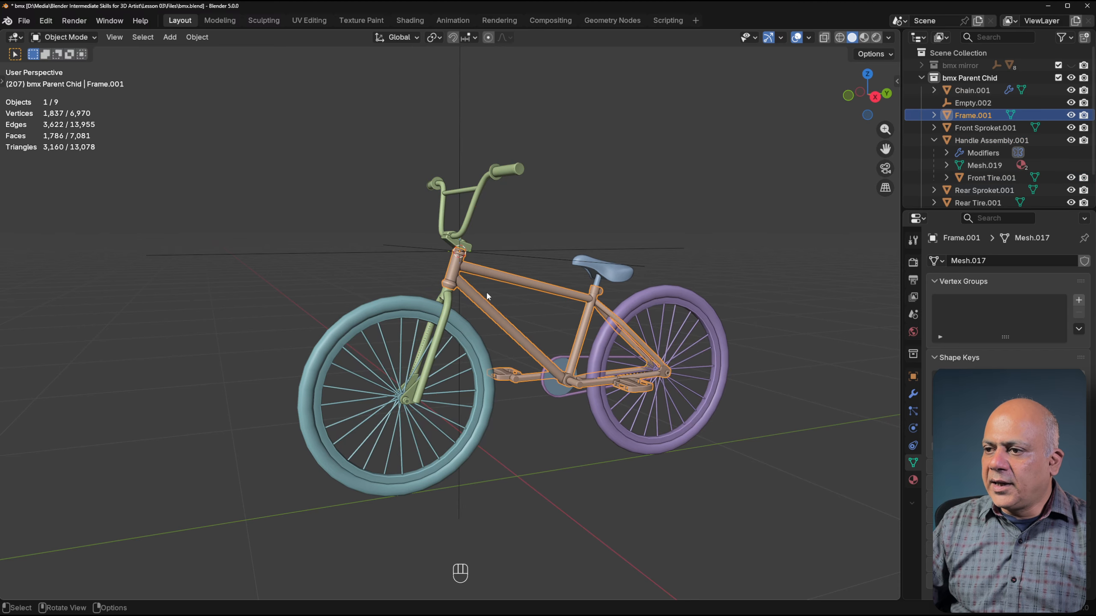
left_click(458, 151)
left_click(413, 351)
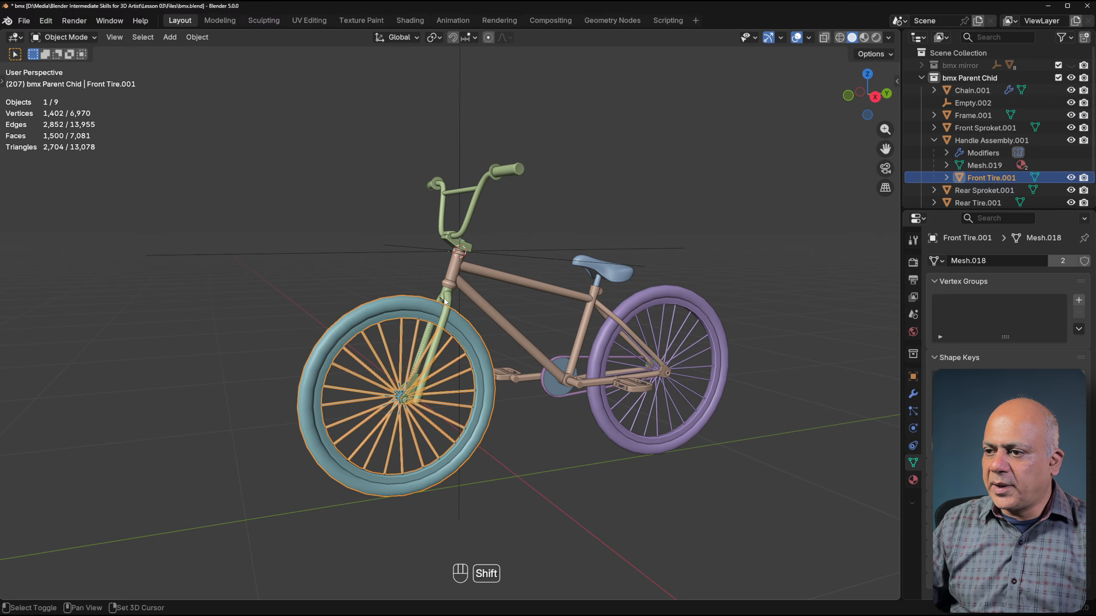
left_click(449, 309, "shift")
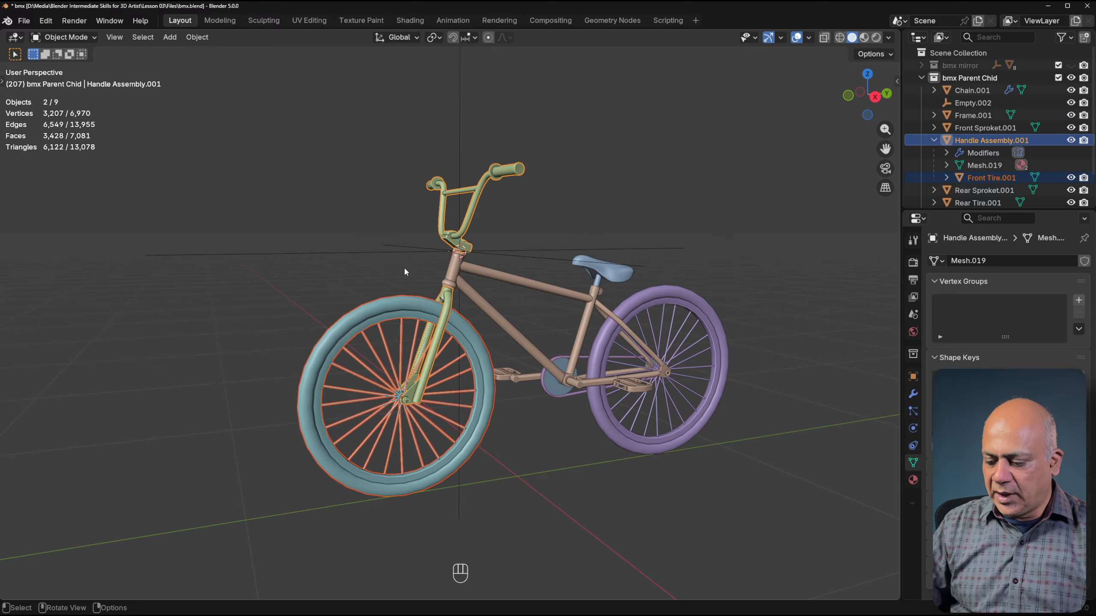
Try moving the front tire on its own away from the fork, about -0.446 m along Y, and undo the move.
scroll(400, 391, "up", 2)
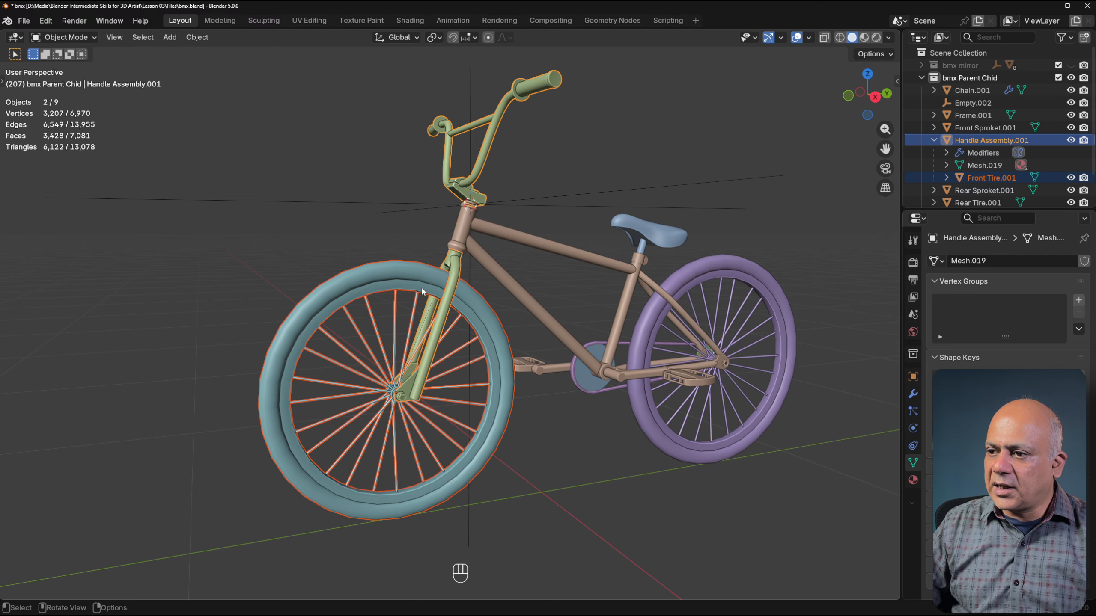
left_click(428, 313)
key("g")
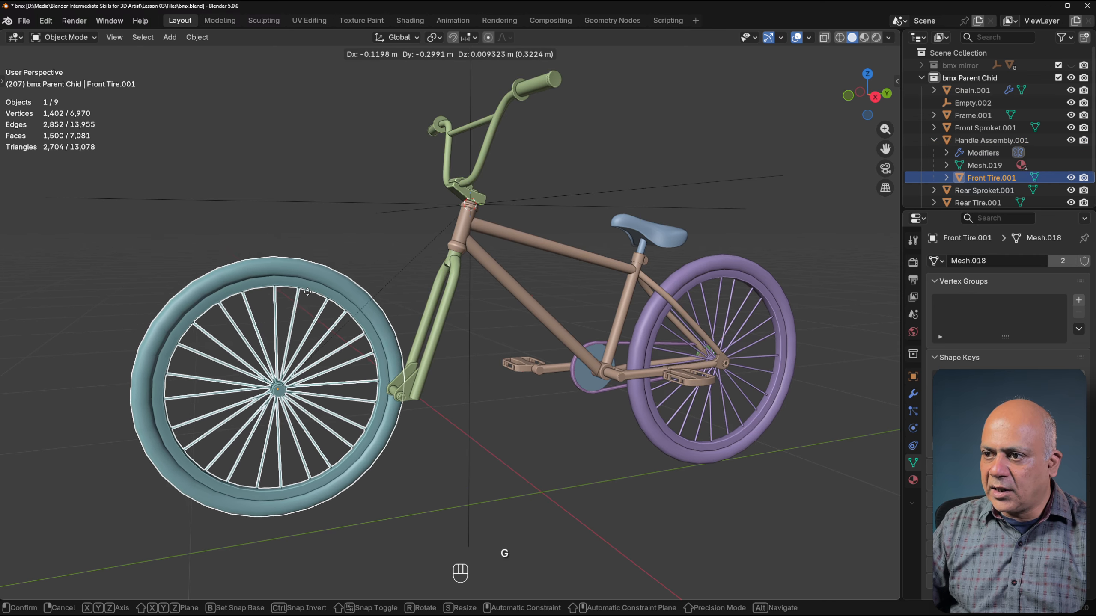
left_click(254, 288)
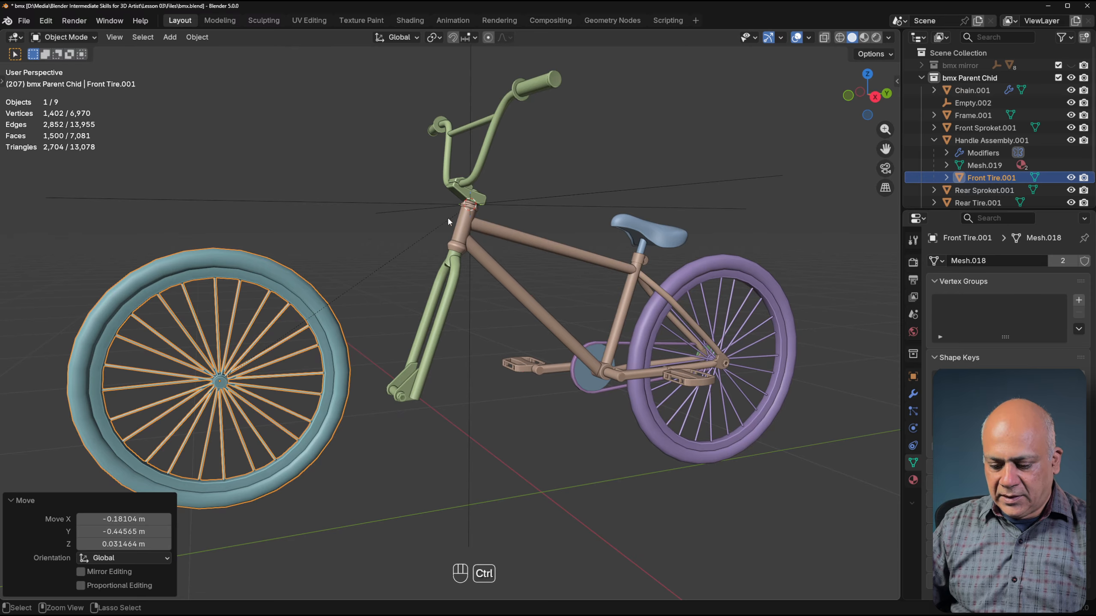
key("ctrl+z")
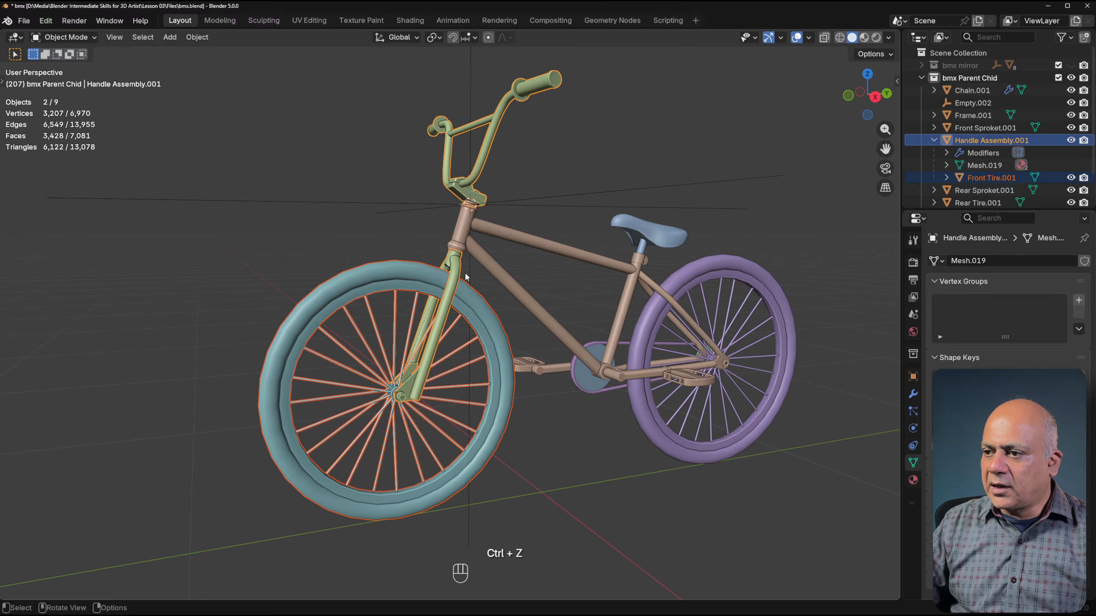
Clear the front tire's parent with the plain Clear Parent option while the tire and handle assembly are selected.
left_click(460, 277, "shift")
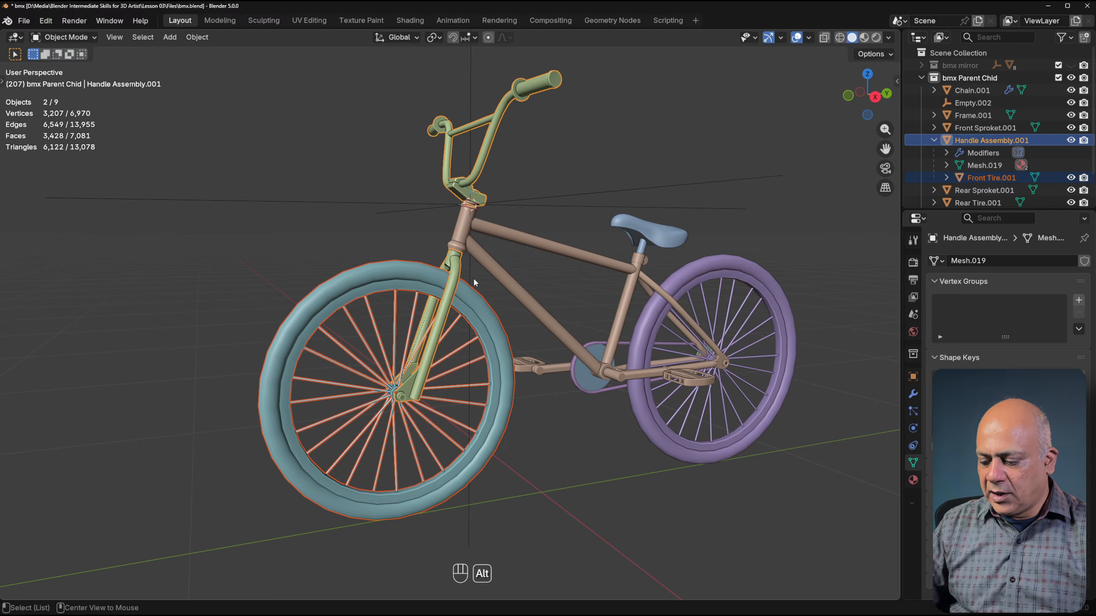
key("alt+p")
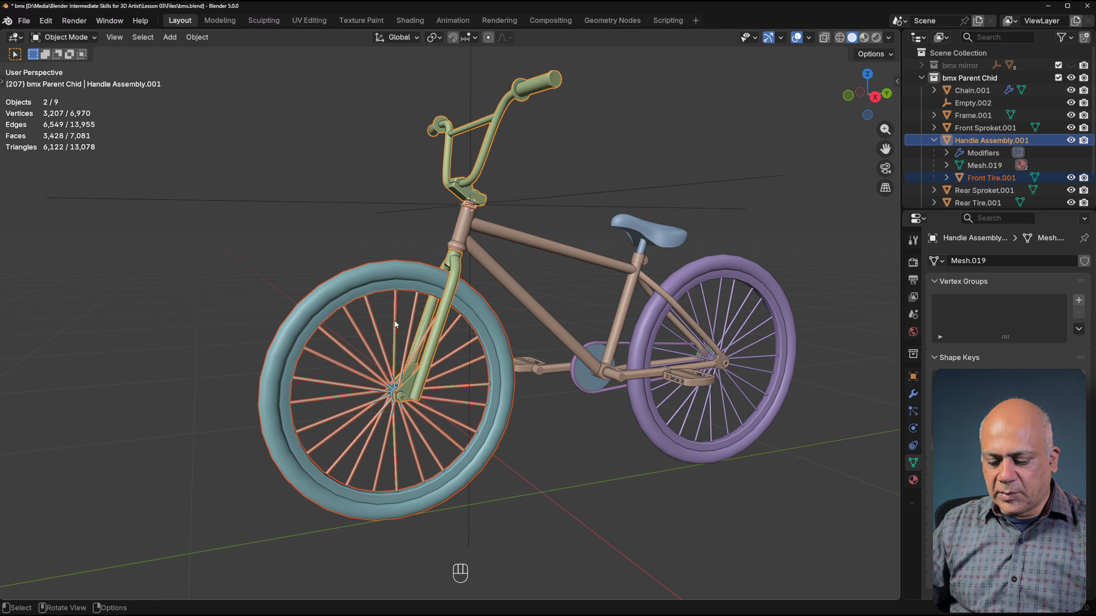
key("alt+p")
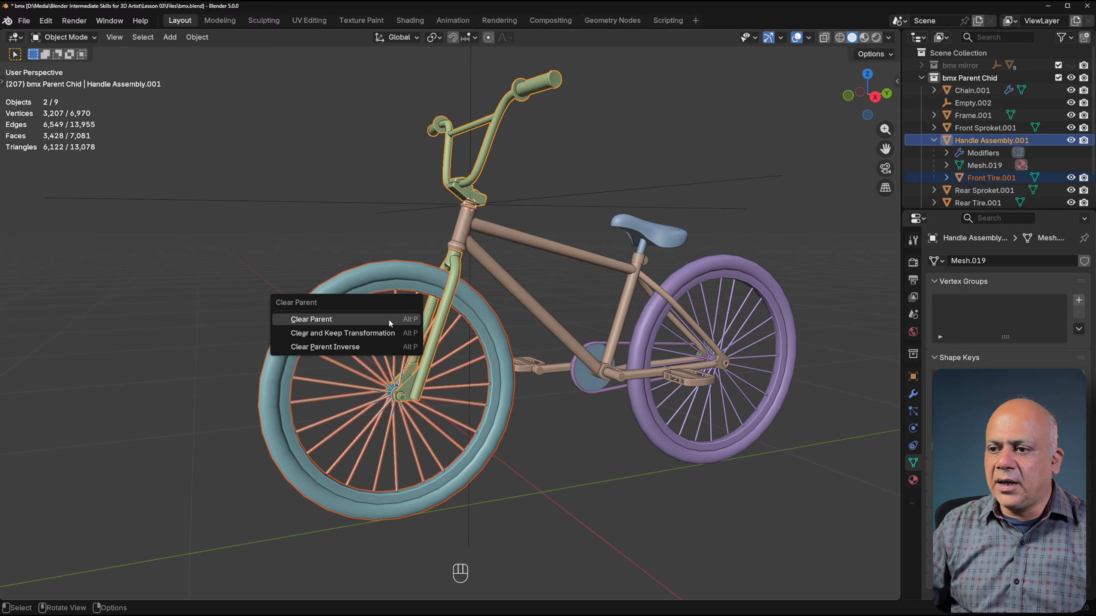
left_click(388, 322)
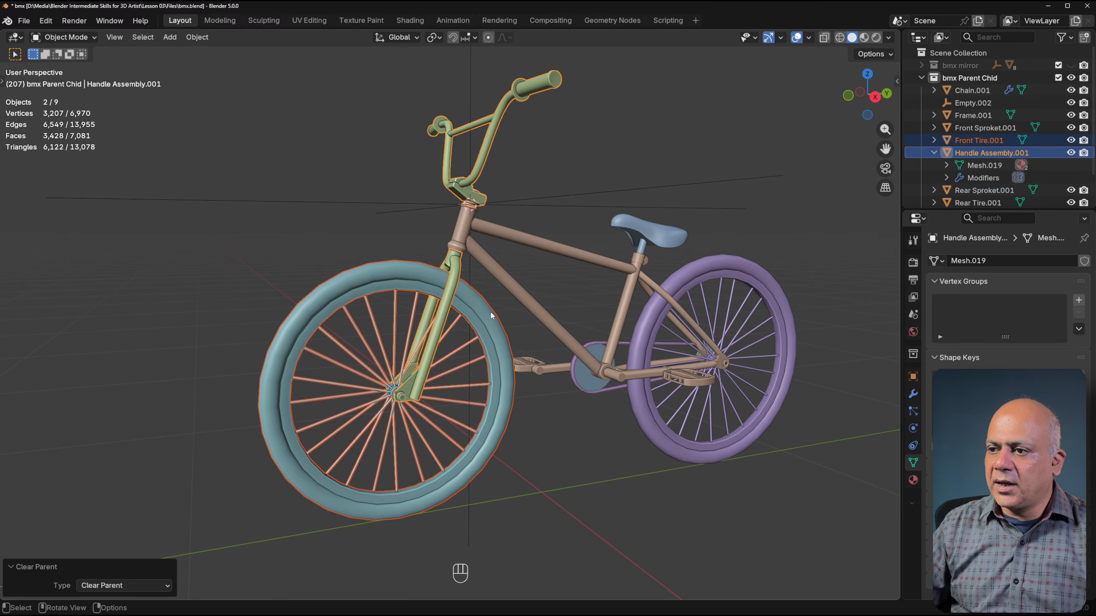
Try moving the front tire on its own away from the fork, cancel the move and deselect the tire.
left_click(414, 283)
key("g")
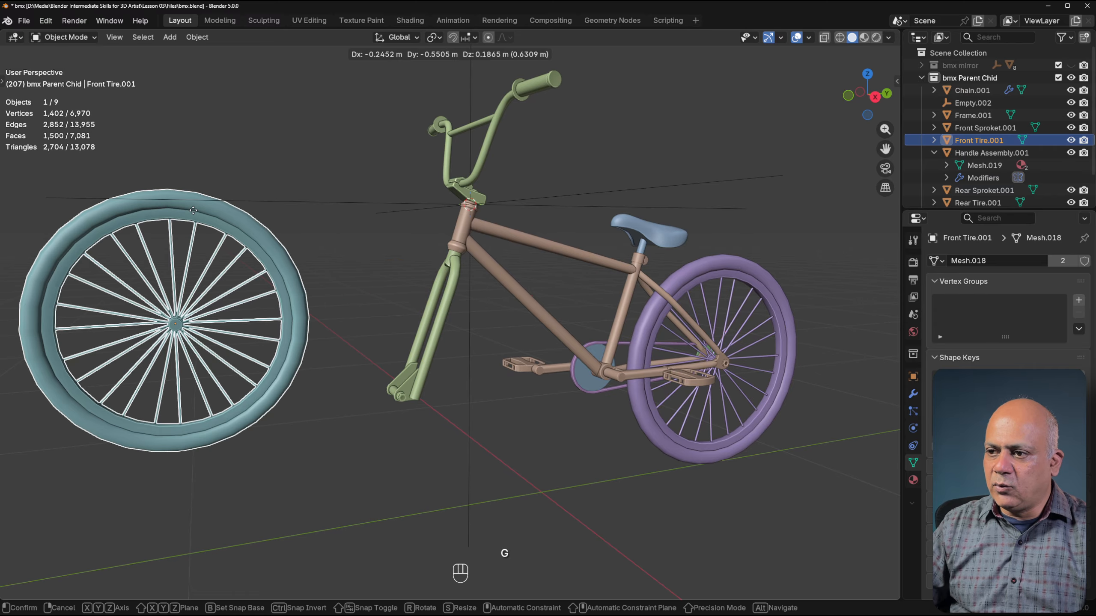
right_click(407, 293)
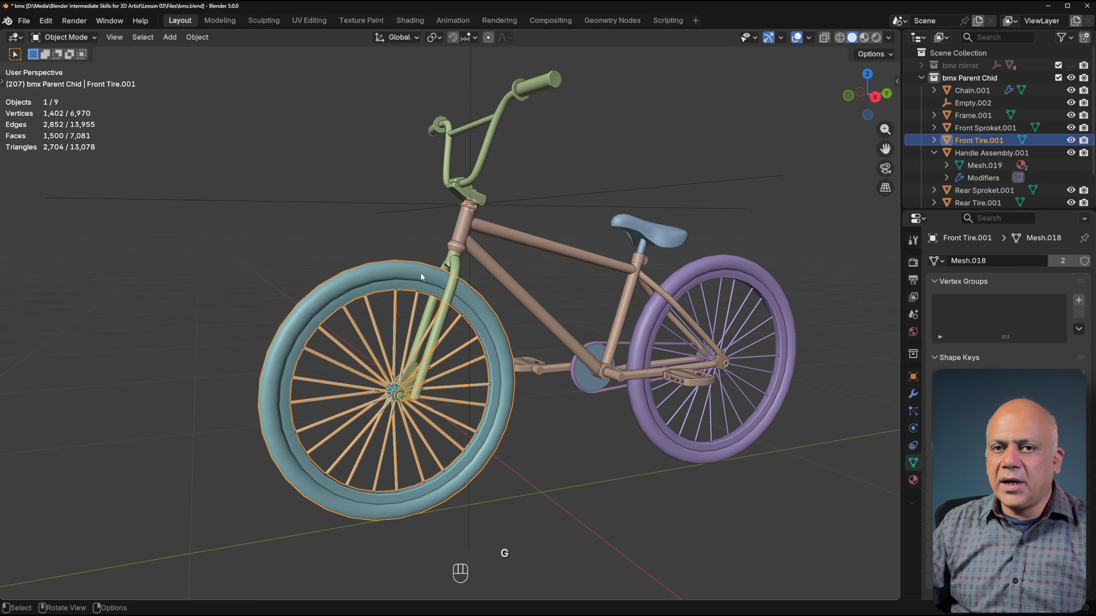
left_click(520, 256)
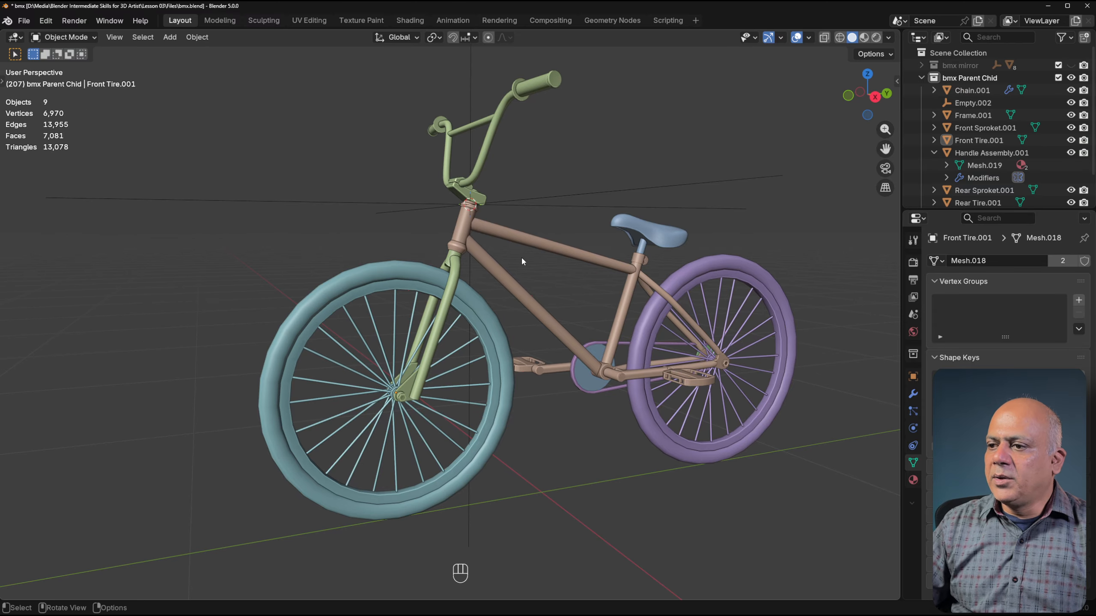
Parent the front tire and handle assembly to the empty with the Object option, and deselect everything.
left_click(469, 288)
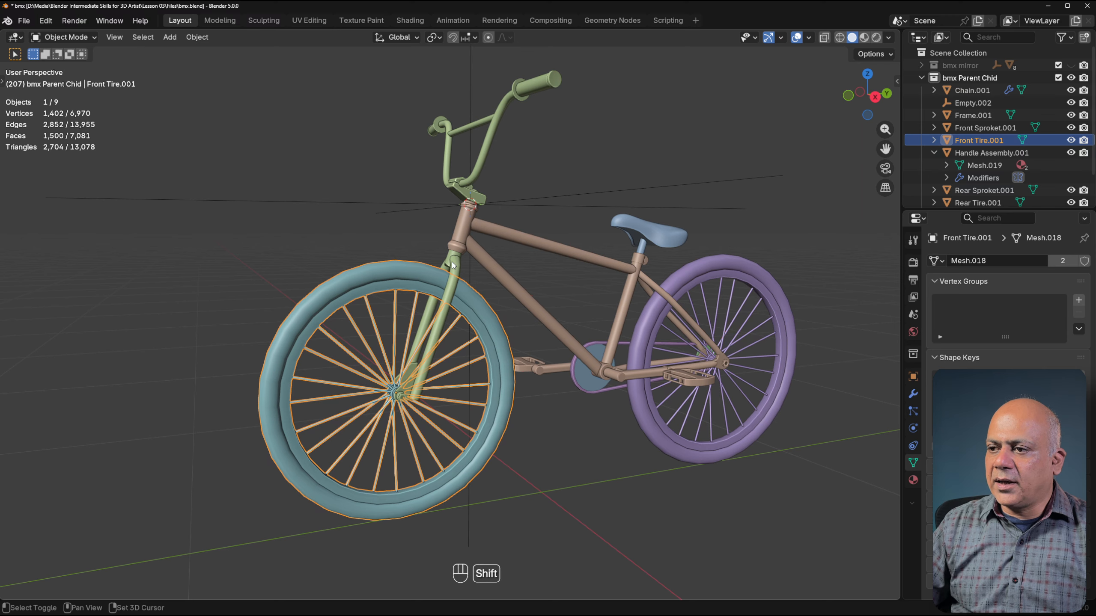
left_click(452, 262, "shift")
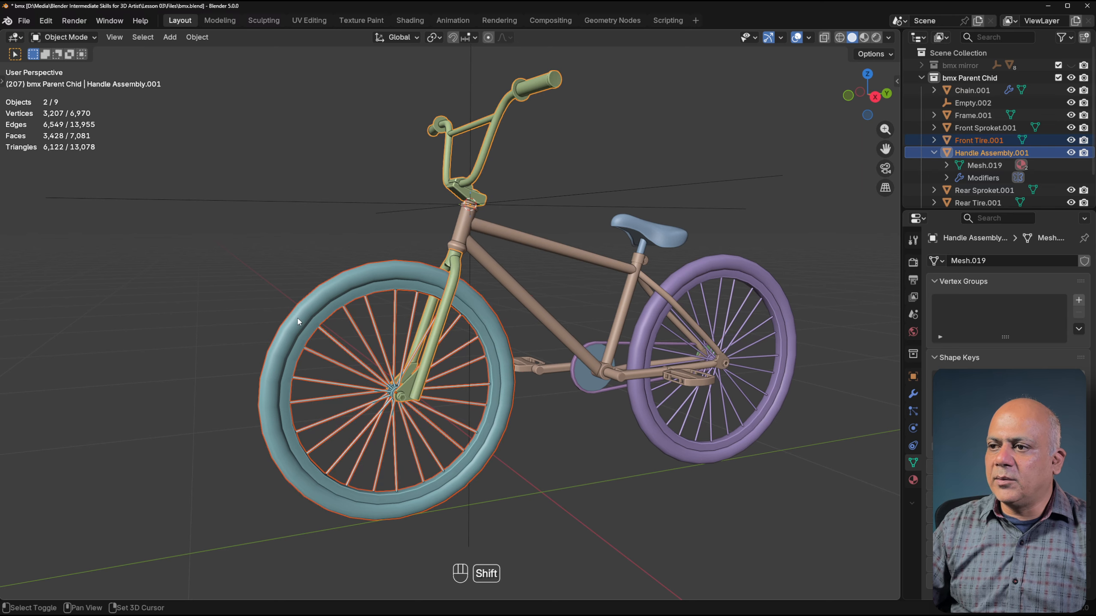
left_click(418, 203, "shift")
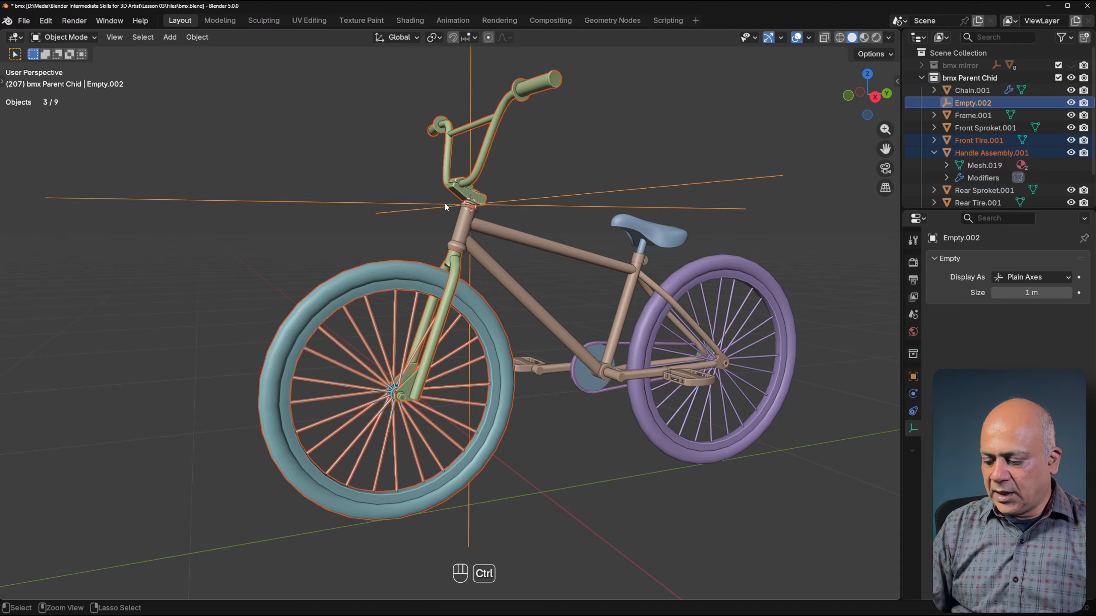
key("ctrl+p")
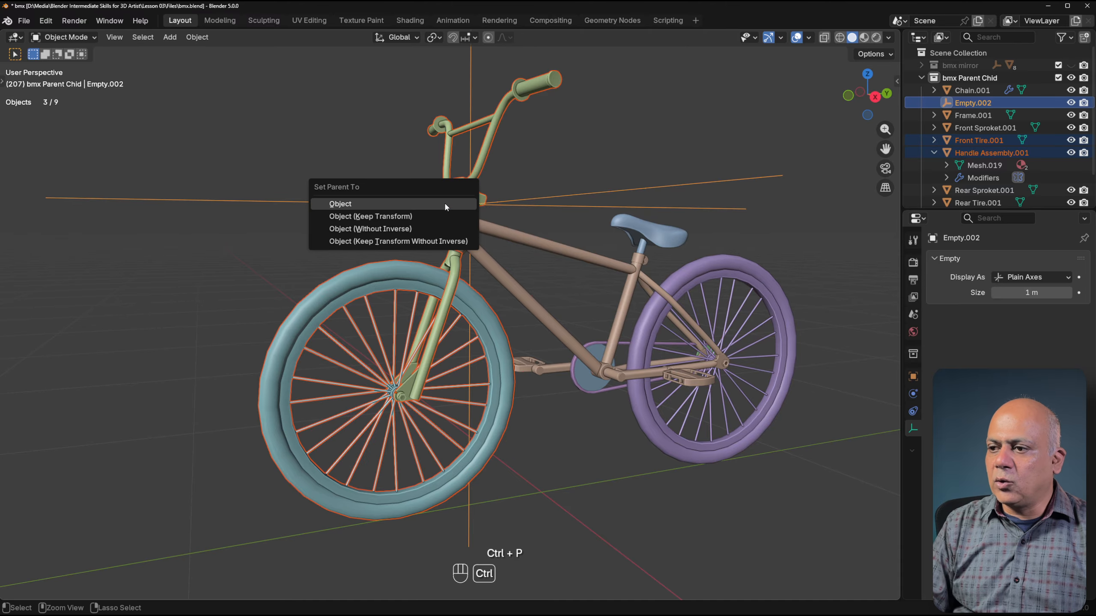
left_click(344, 209)
left_click(516, 474)
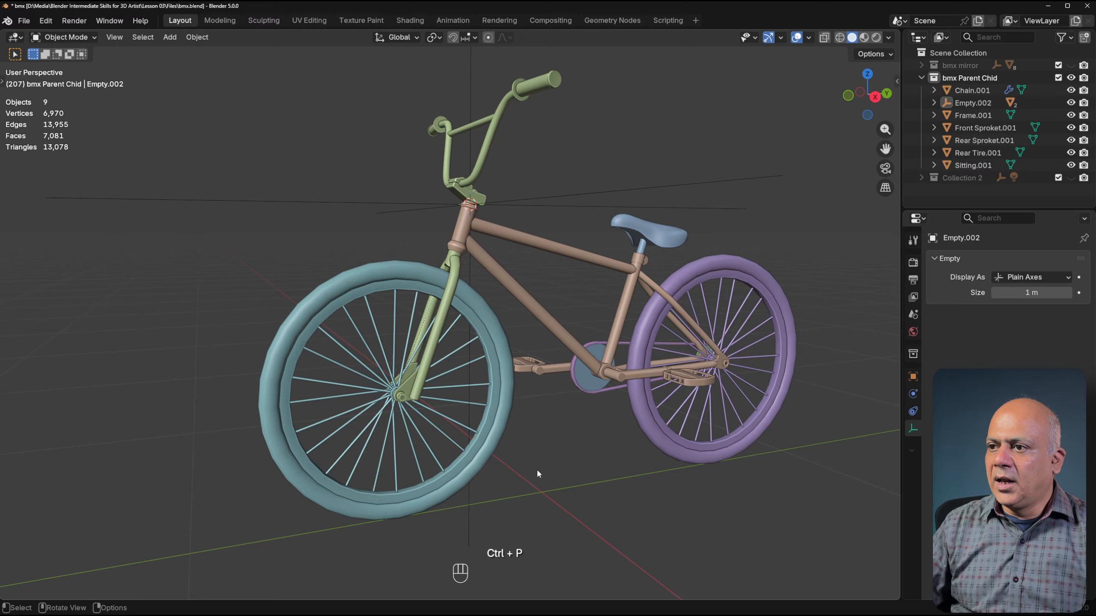
Try rotating the empty freely and around the global Z axis to test how its children follow.
left_click(511, 205)
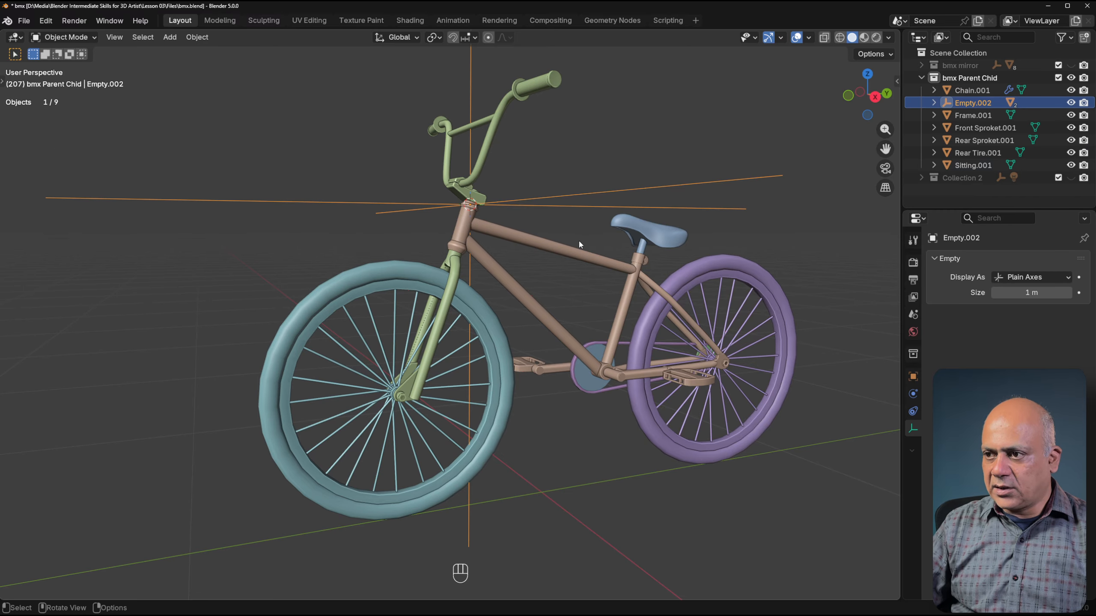
key("r")
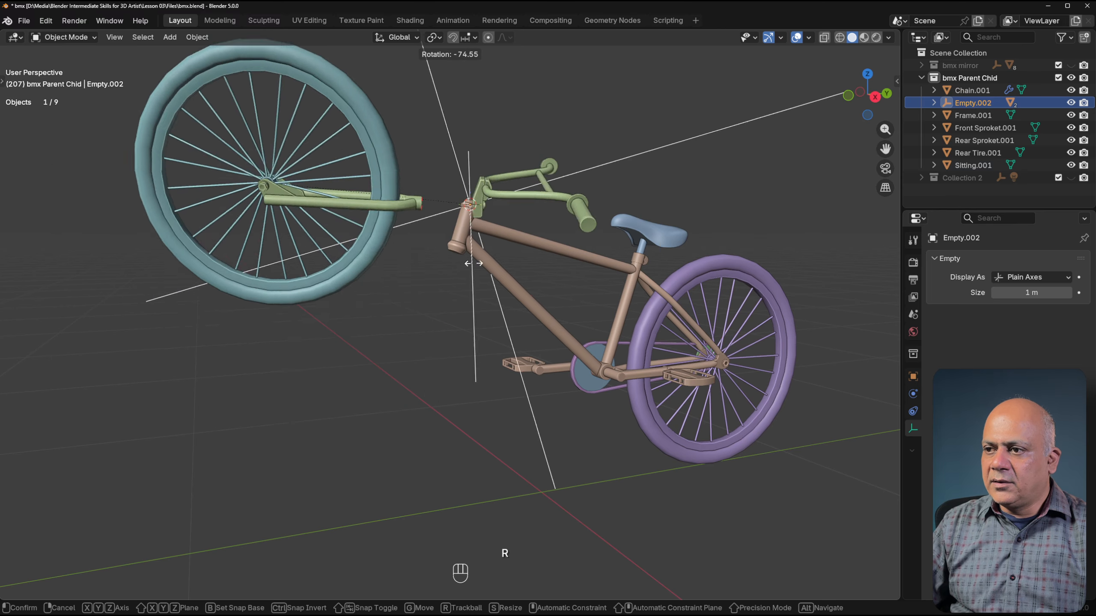
right_click(522, 264)
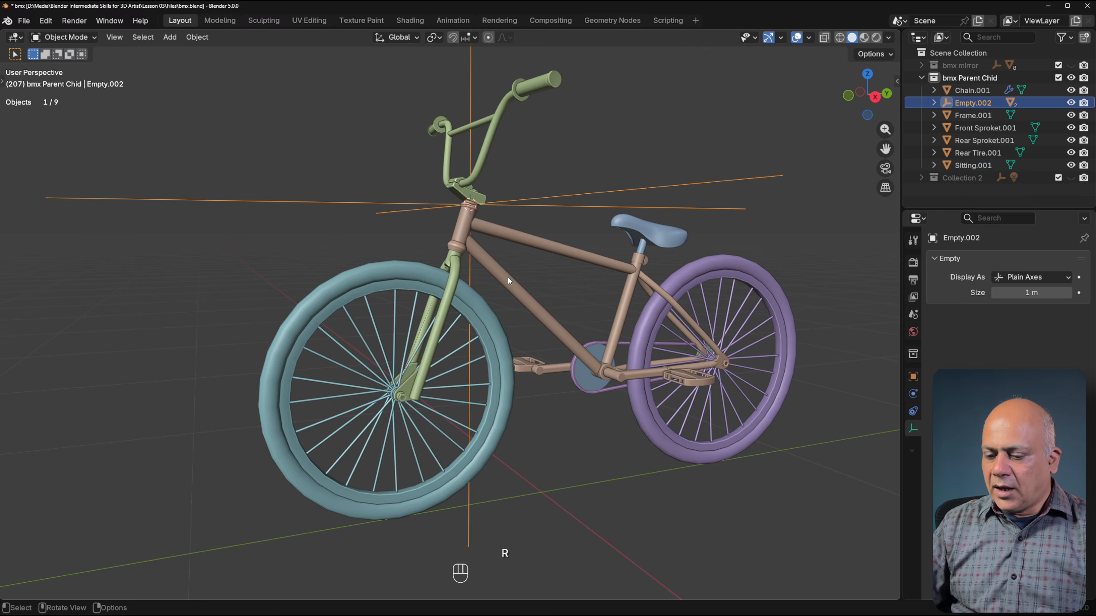
key("r")
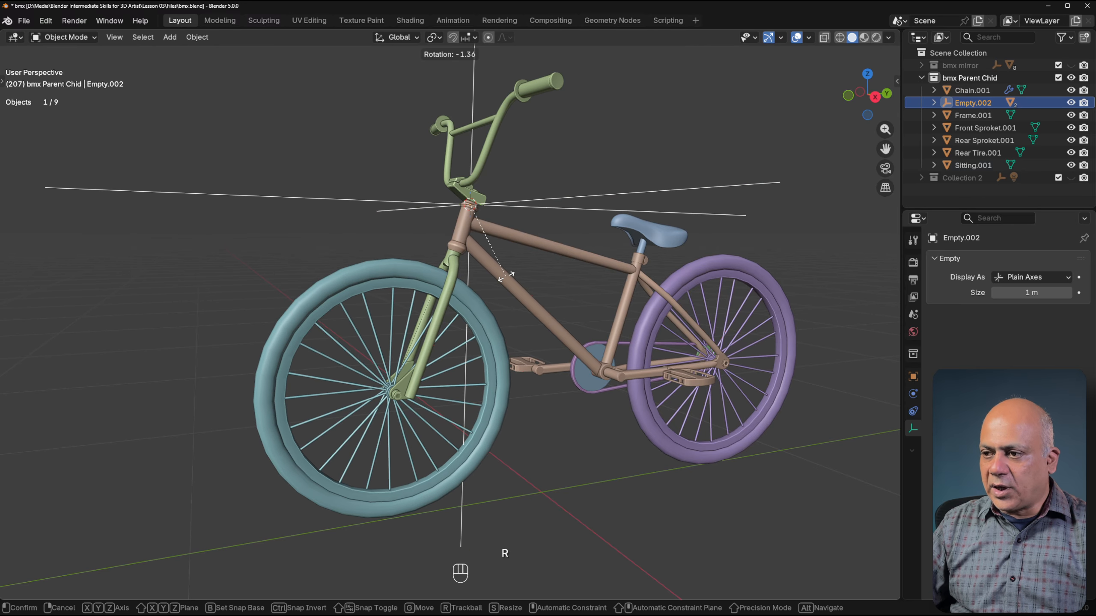
key("z")
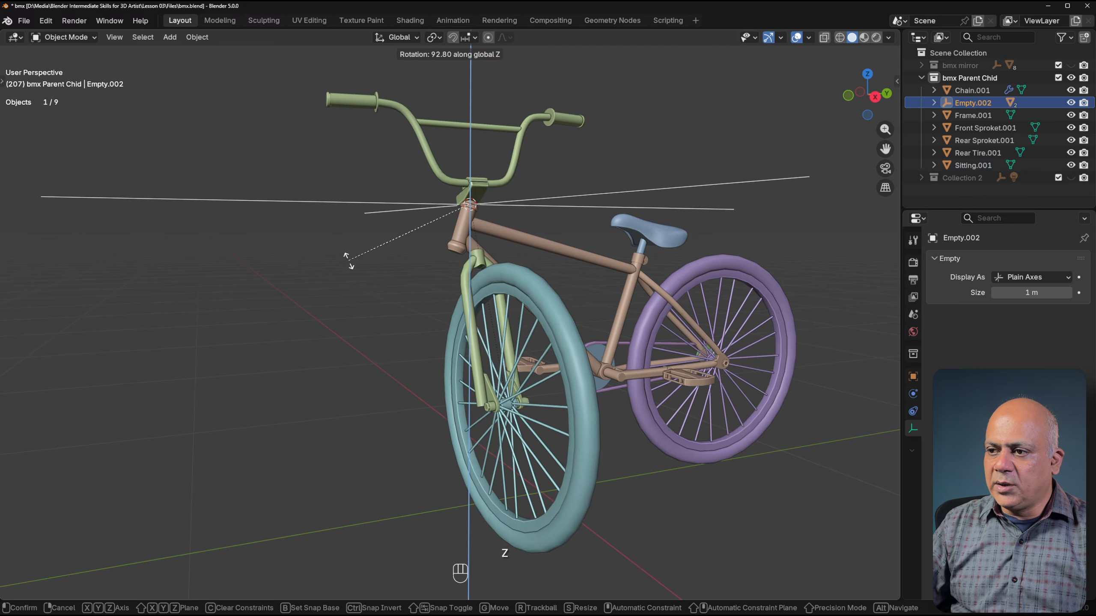
left_click(499, 363)
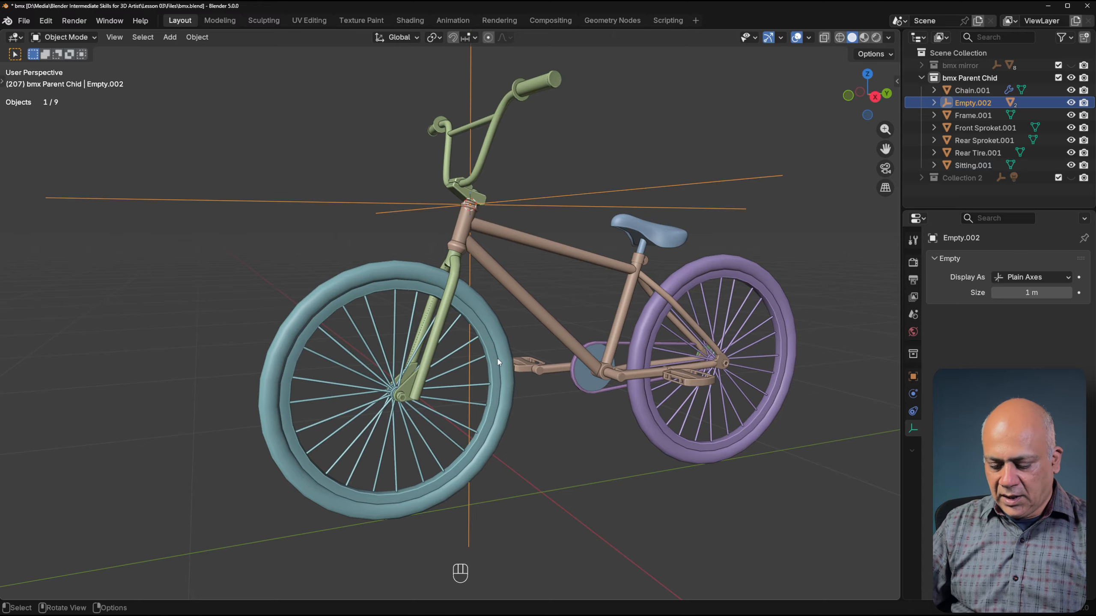
Undo the parenting of the front tire and handle assembly to the empty.
key("ctrl+z")
key("ctrl+z")
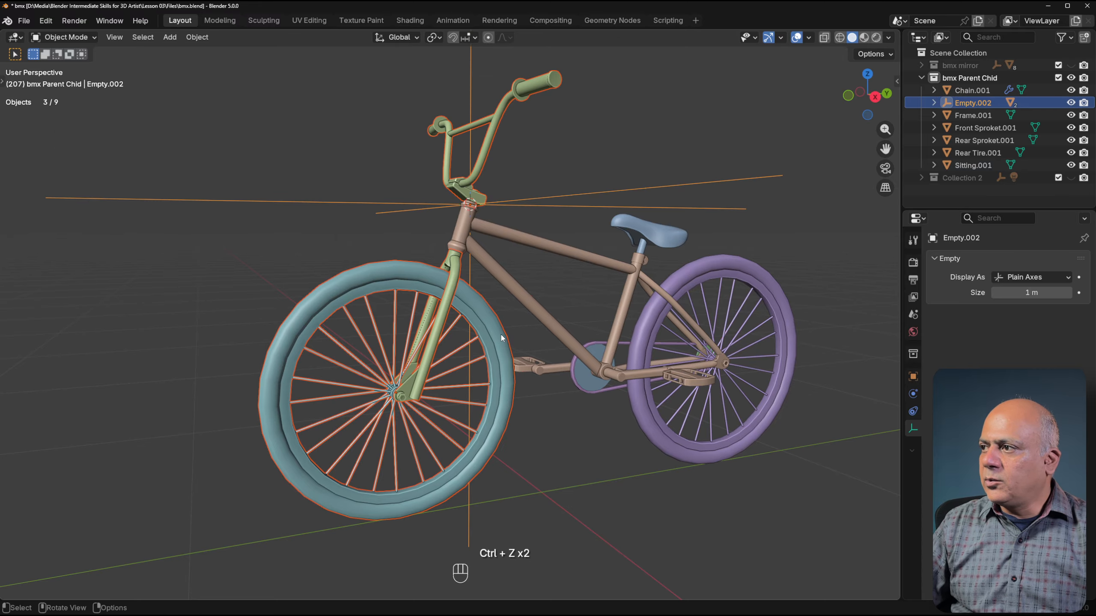
key("ctrl+z")
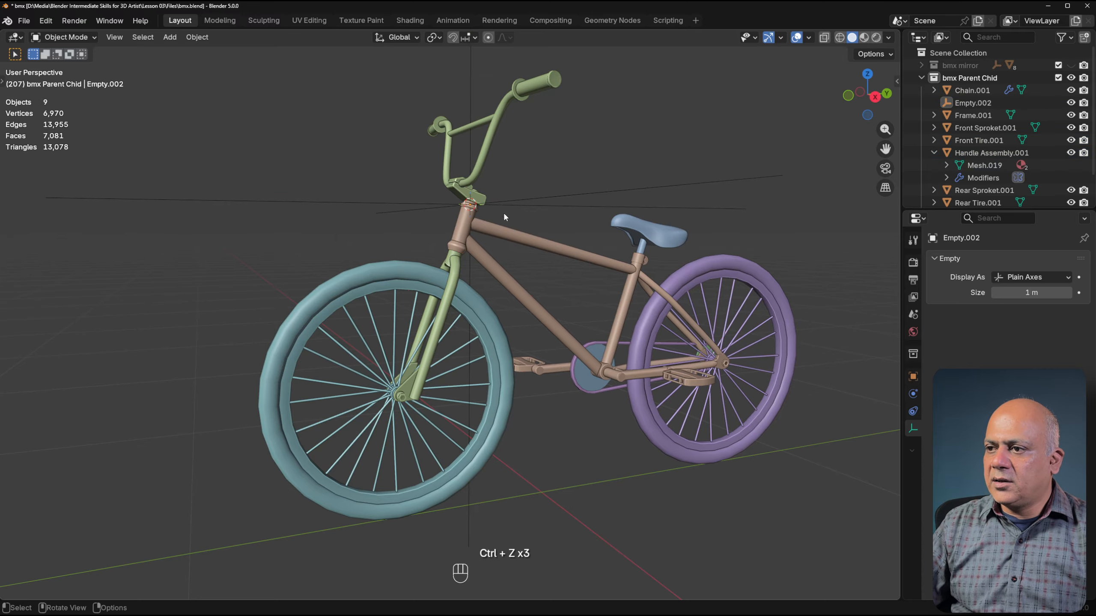
Select the empty and show the bike in wireframe shading from the right orthographic view.
left_click(507, 203)
key("KP_3")
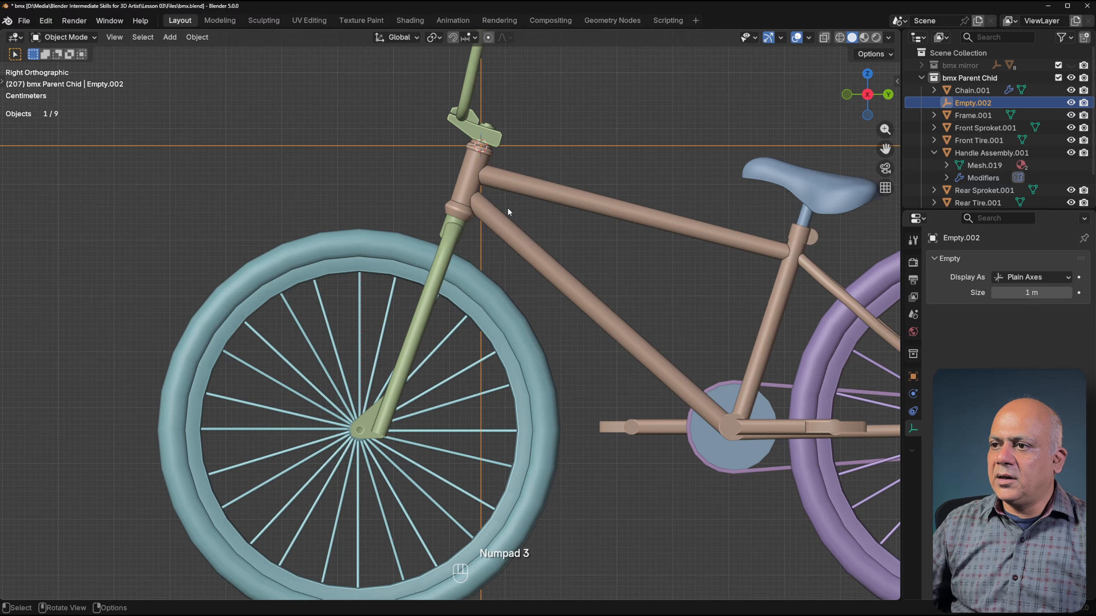
scroll(507, 207, "down", 2)
scroll(448, 120, "up", 3)
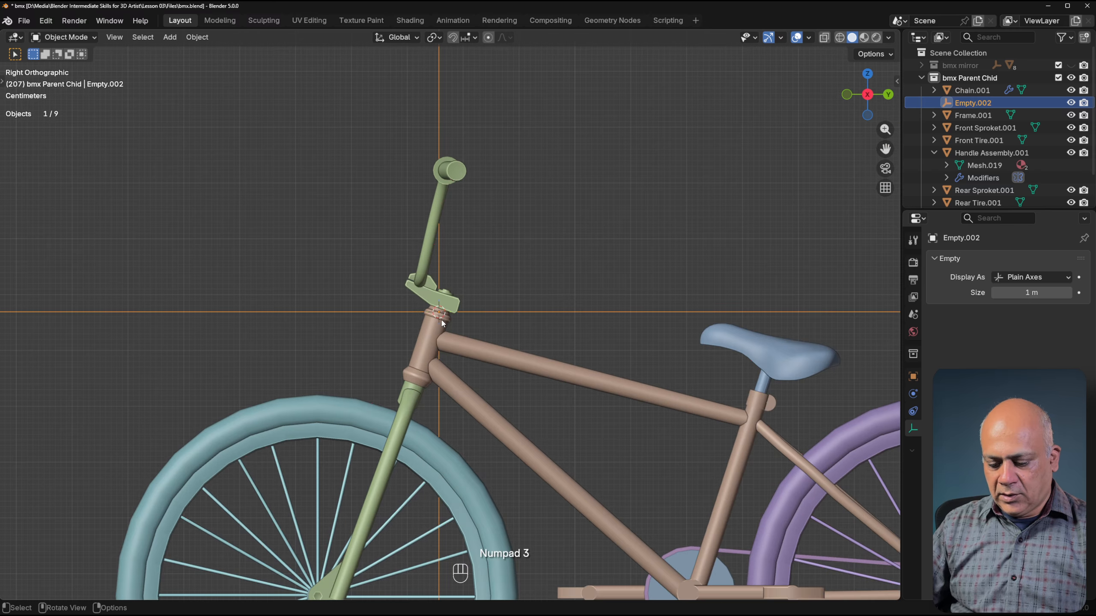
key("z")
left_click(351, 330)
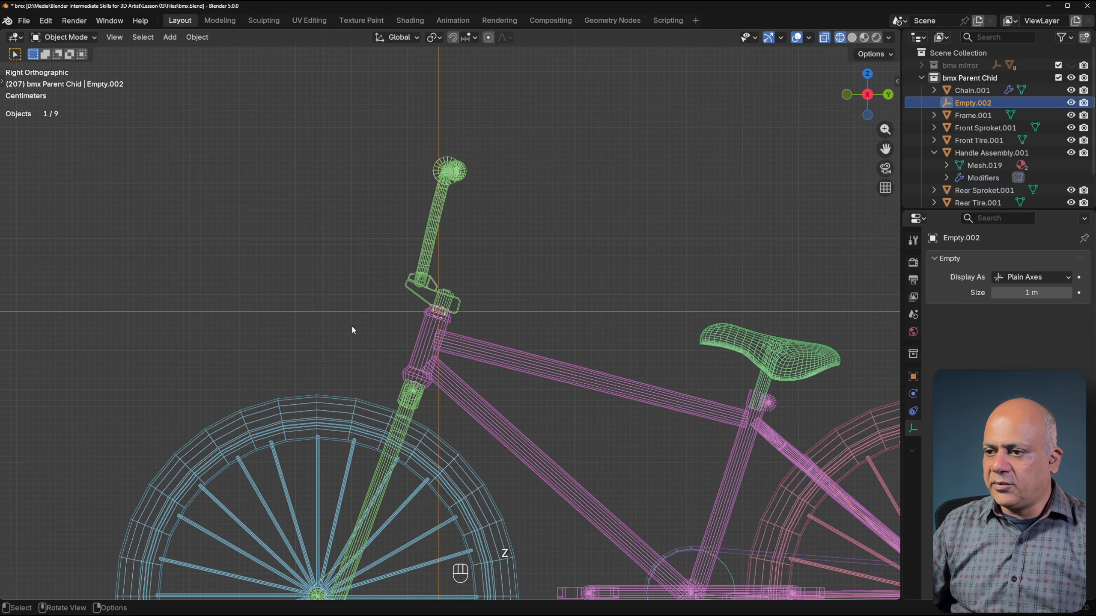
Rotate the empty by -18° in the side view to align its axis with the head tube and fork.
scroll(433, 357, "up", 6)
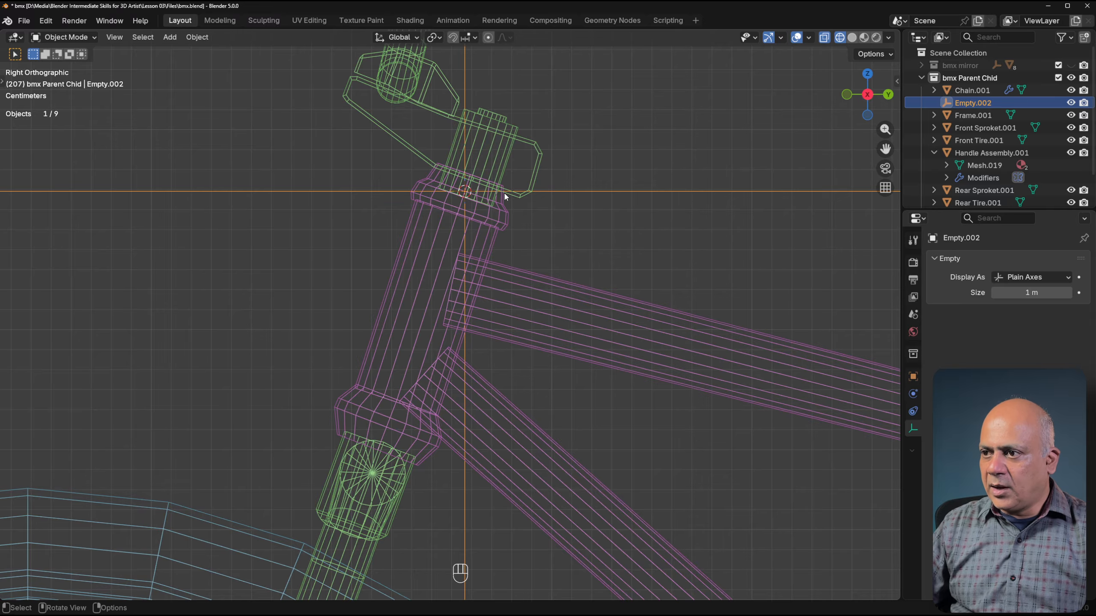
scroll(454, 177, "down", 4)
left_click(536, 195)
left_click(546, 183)
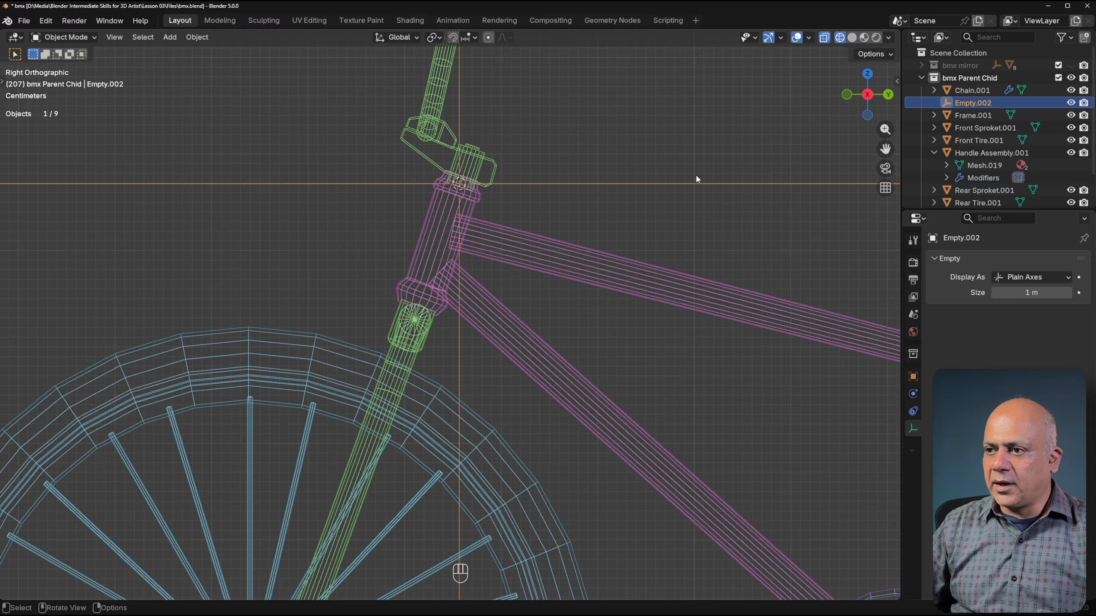
key("r")
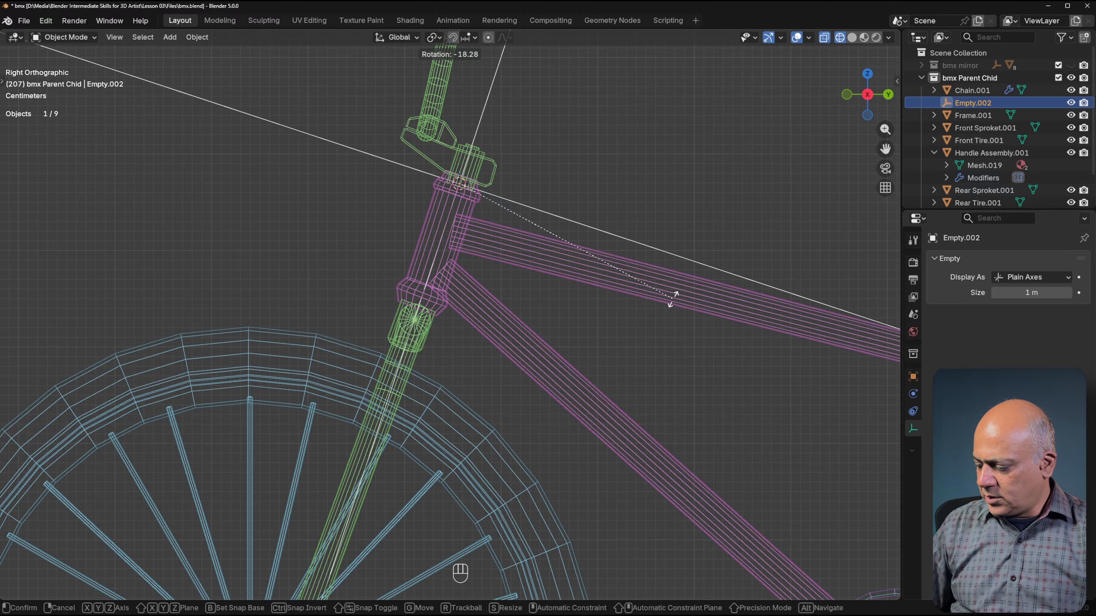
type("-18")
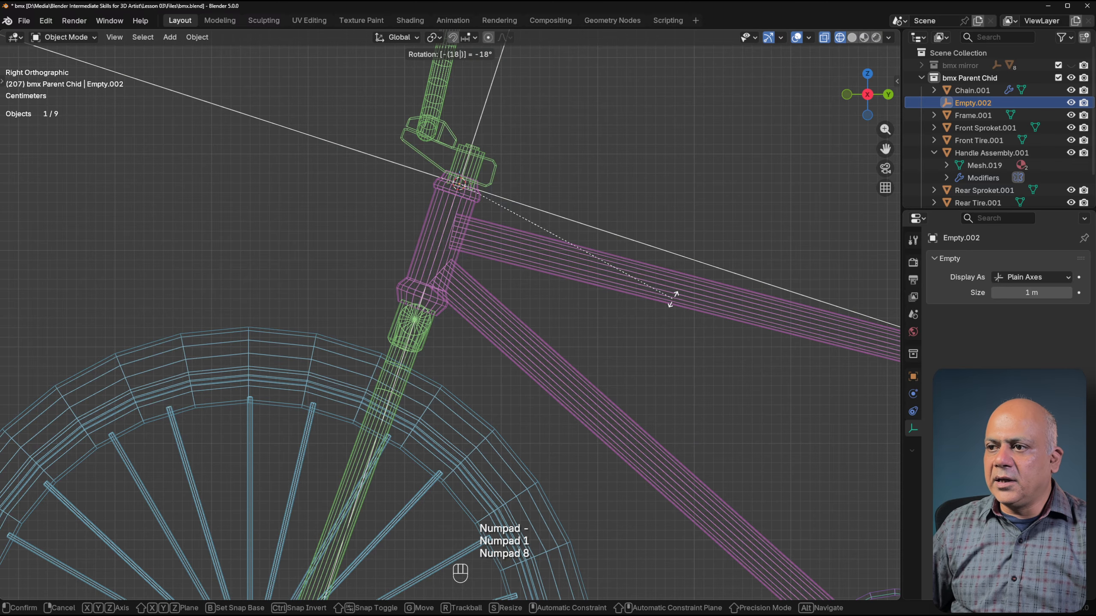
key("KP_Enter")
Examine the empty's tilted axis against the head tube and fork from the side and in perspective.
scroll(404, 307, "down", 6)
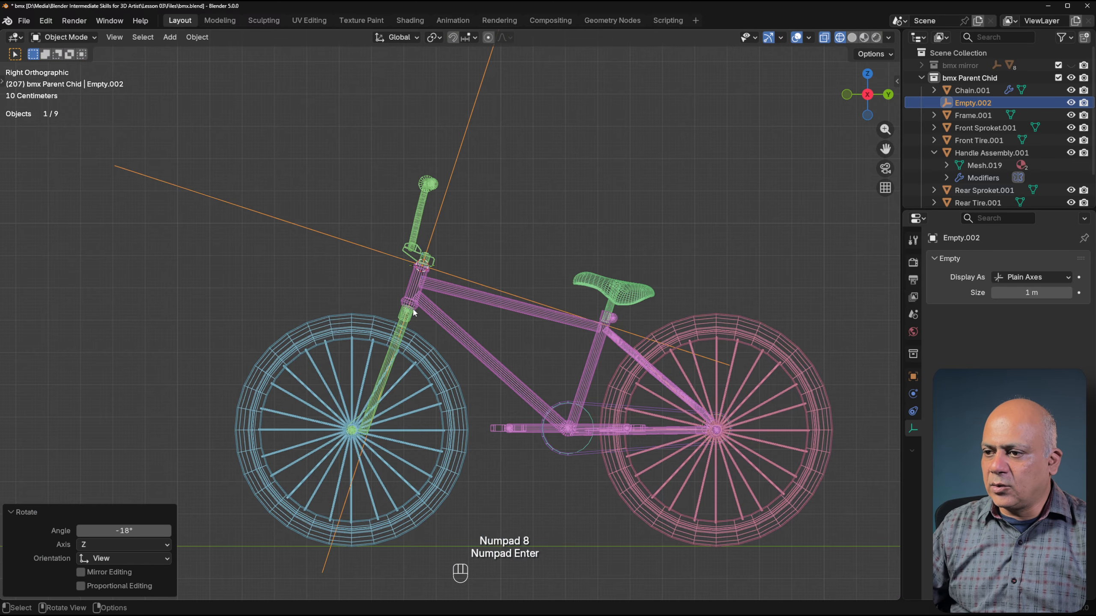
scroll(412, 306, "up", 5)
scroll(412, 306, "down", 3)
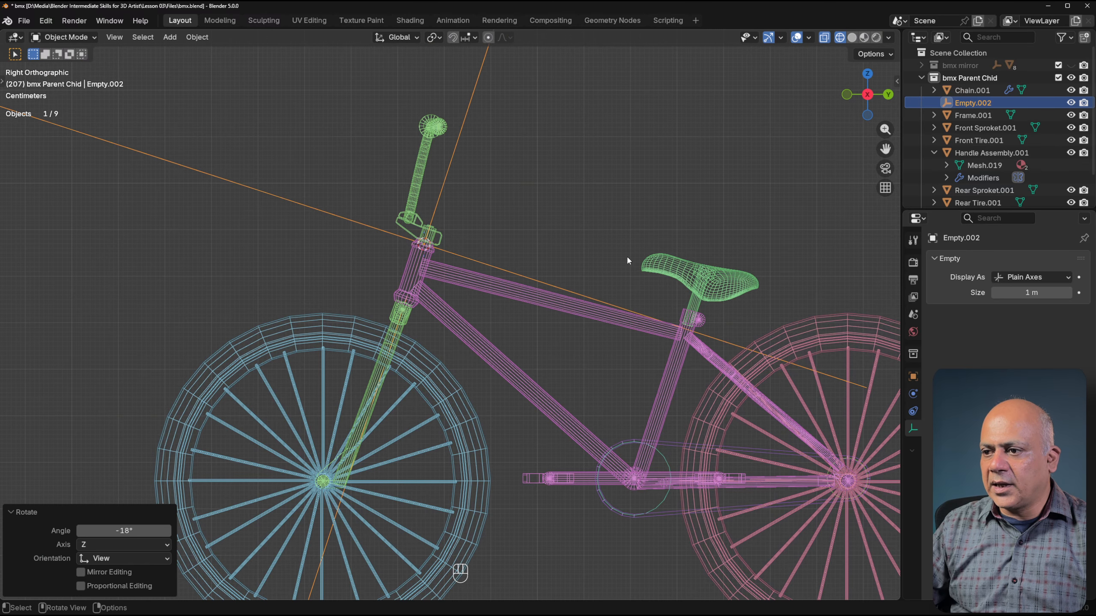
scroll(509, 267, "down", 2)
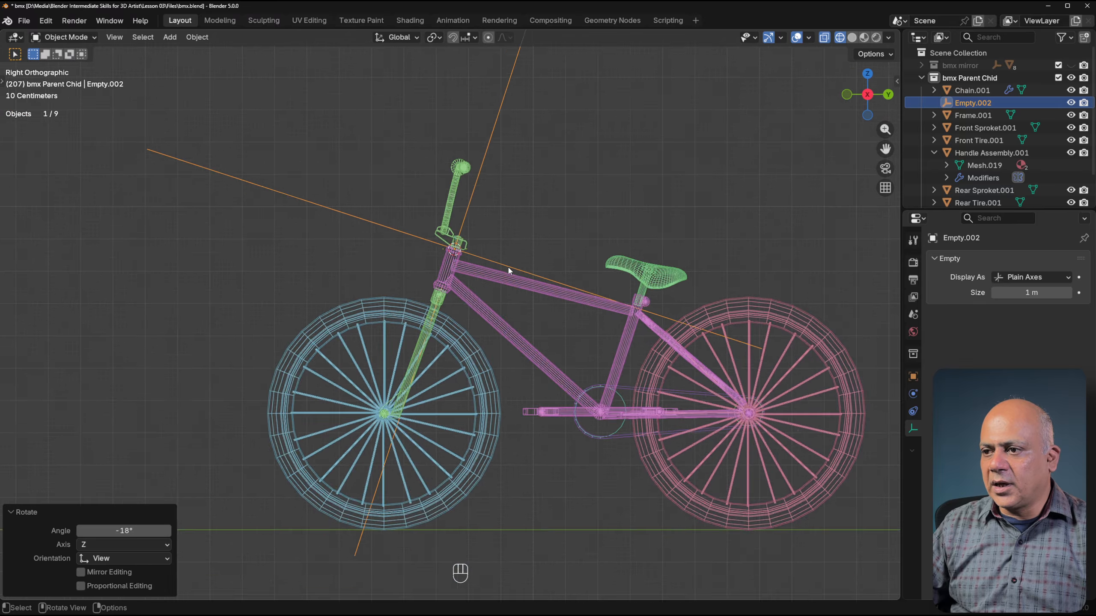
scroll(481, 272, "up", 3)
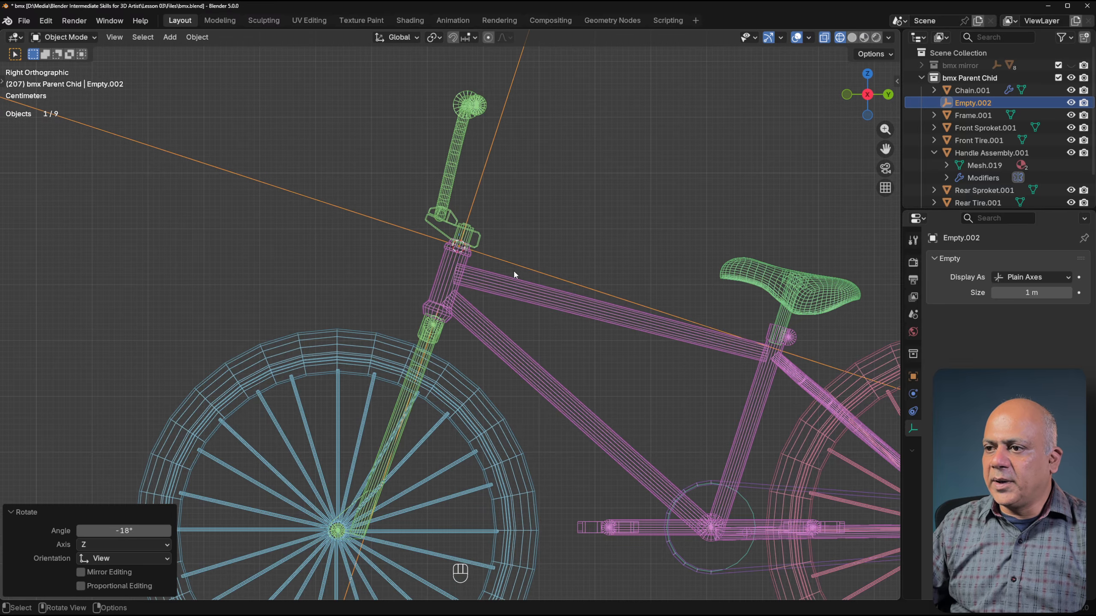
scroll(507, 268, "down", 4)
middle_click_drag(406, 284, 380, 289)
scroll(482, 308, "up", 5)
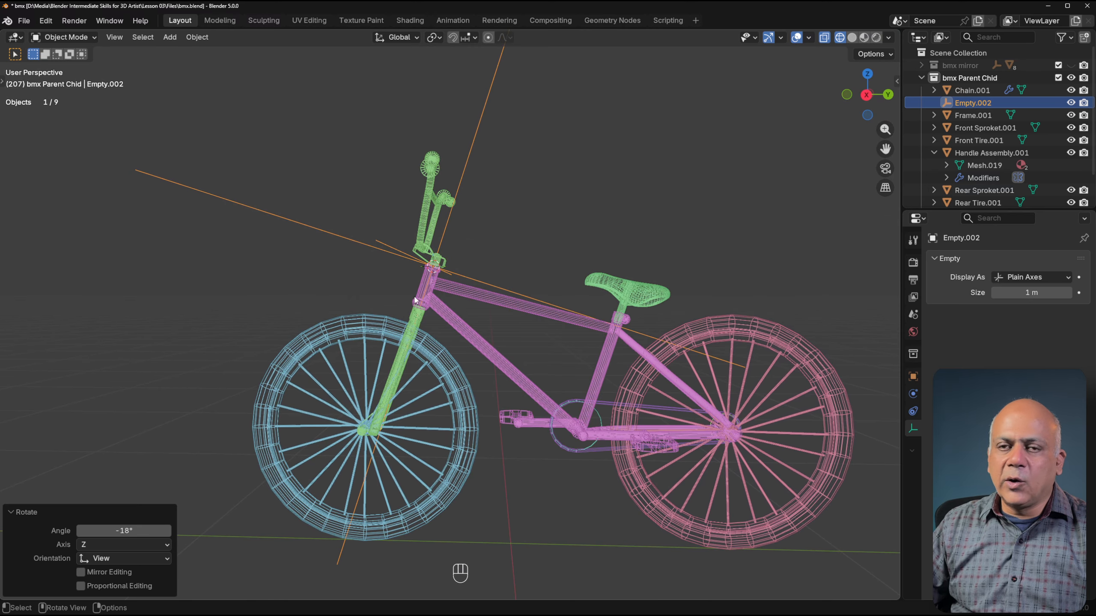
middle_click_drag(430, 285, 443, 303)
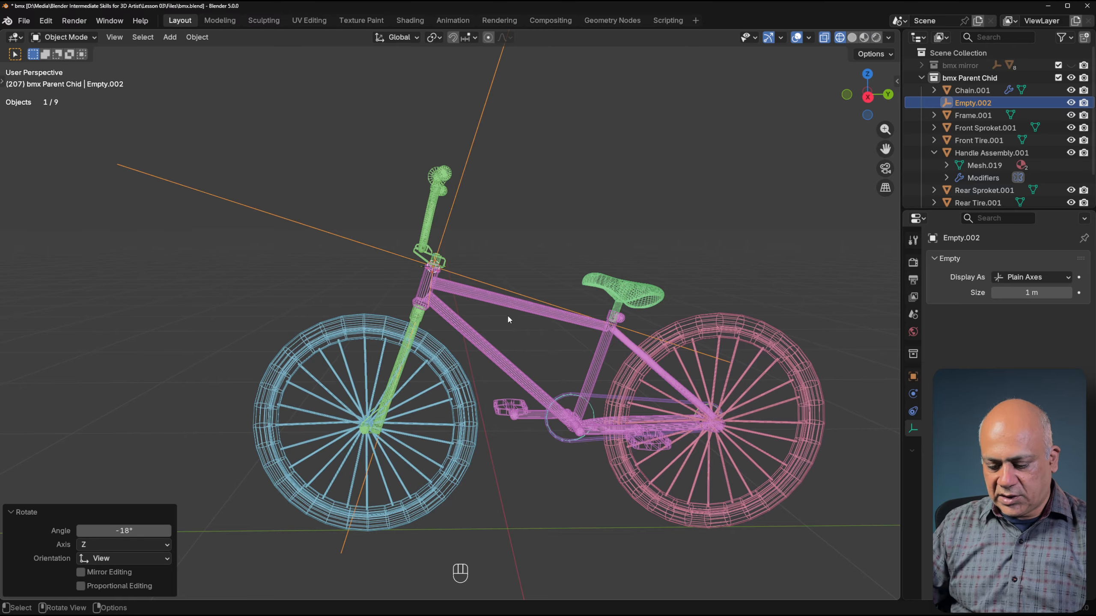
key("alt+a")
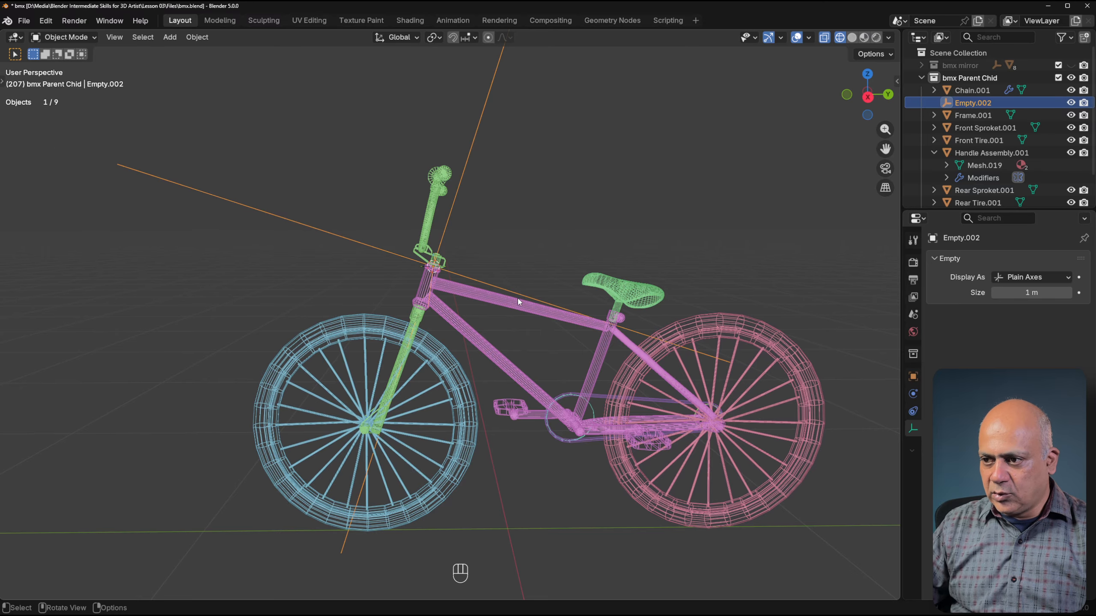
Select the front tire and return the bike to solid shading.
middle_click_drag(519, 300, 391, 341)
left_click(385, 345)
key("z")
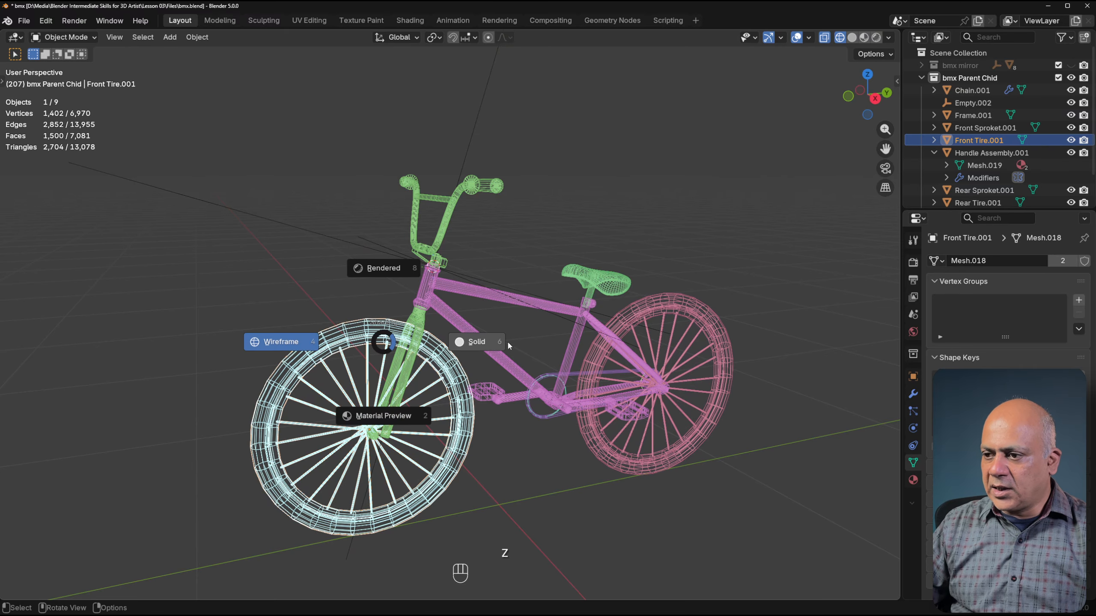
left_click(508, 340)
Add the handle assembly to the selection and parent both parts to the tilted empty using the Object option.
key("shift")
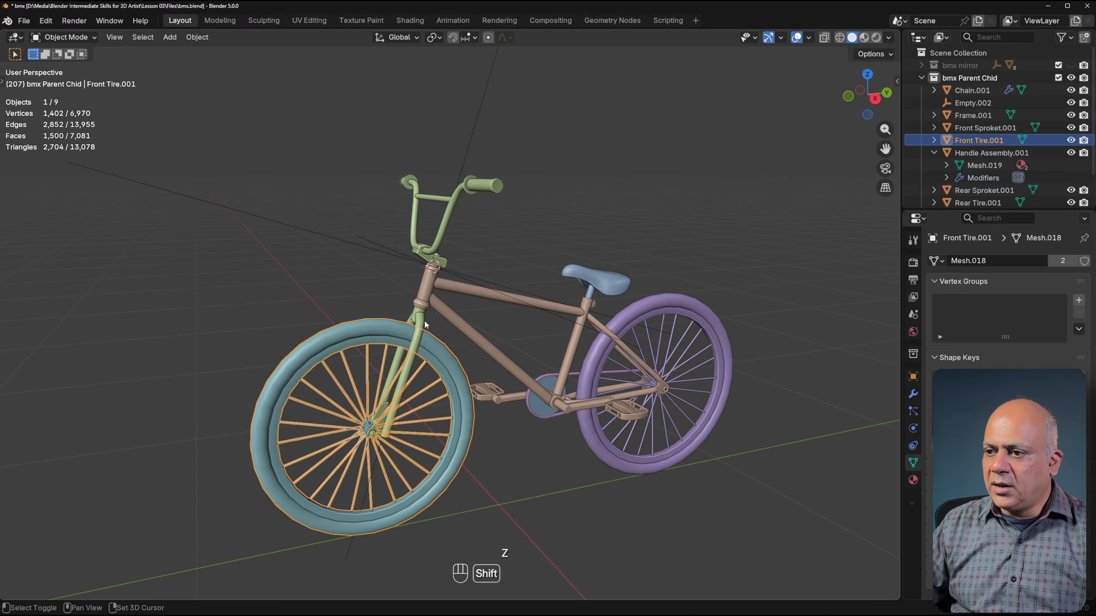
left_click(424, 325, "shift")
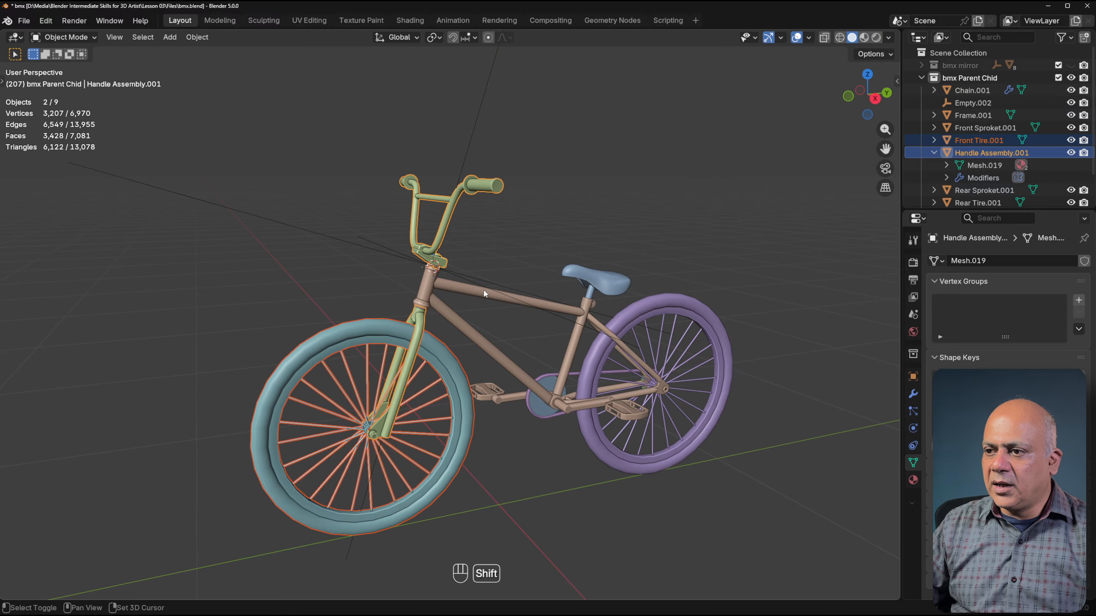
left_click(369, 250, "shift")
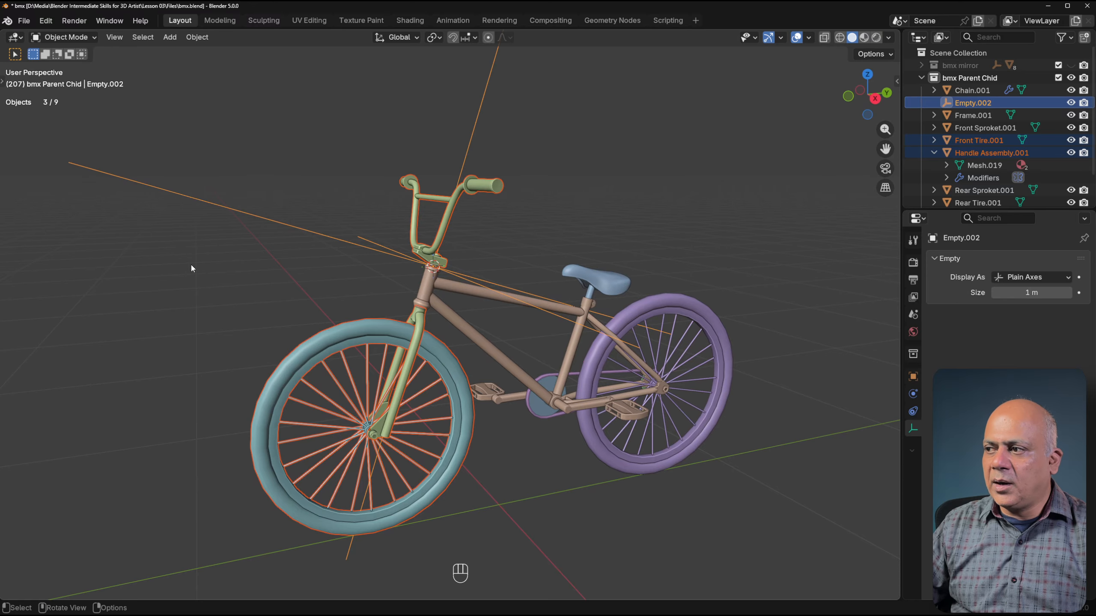
key("ctrl+p")
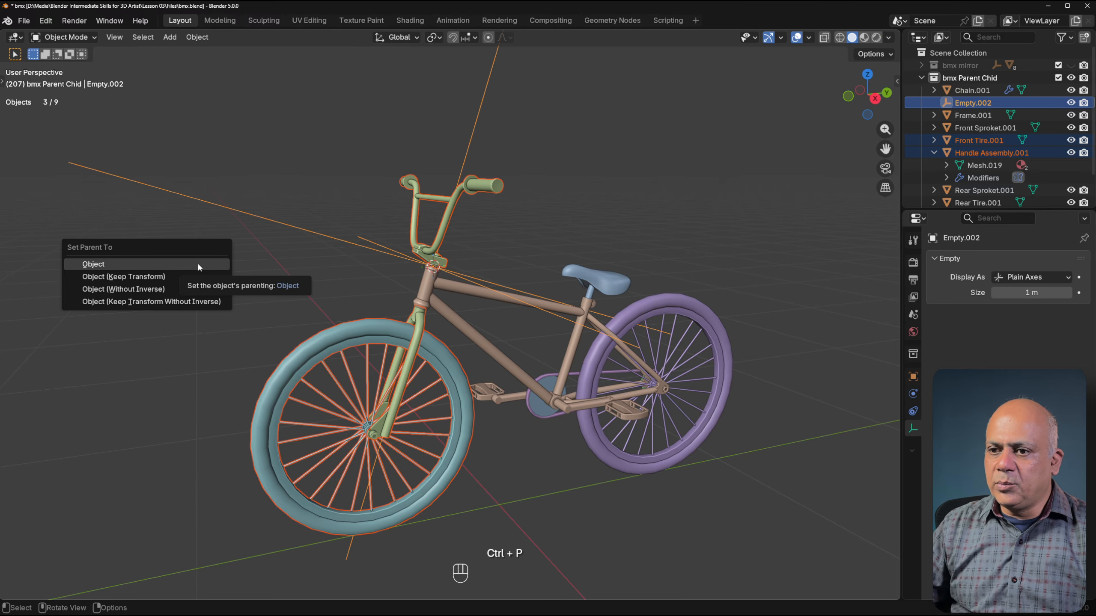
left_click(199, 266)
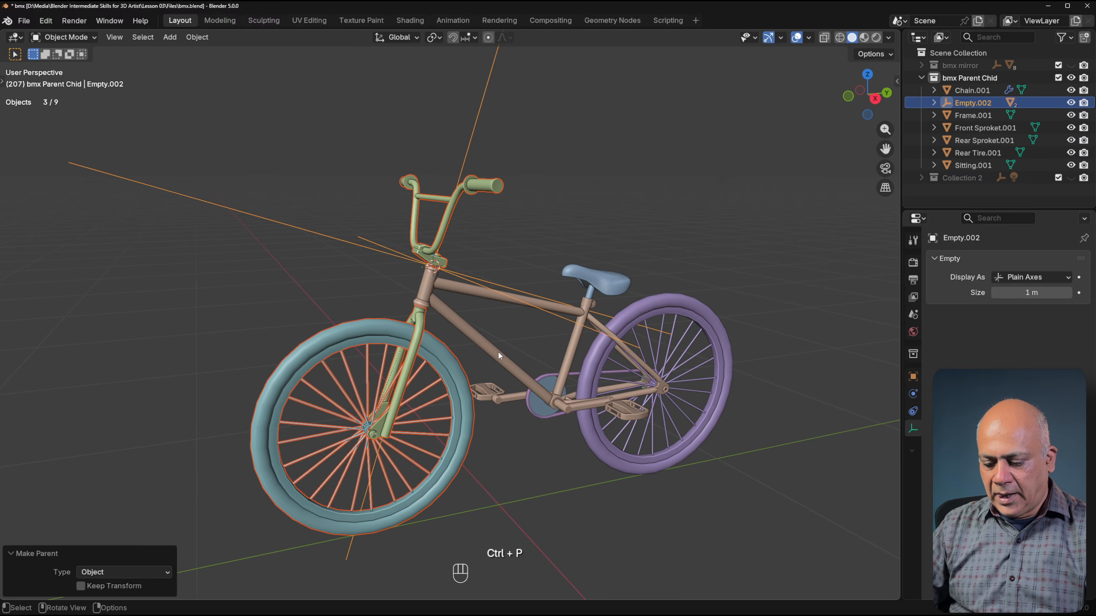
Try rotating the empty with the front tire and handle assembly about the global Z axis.
key("r")
key("z")
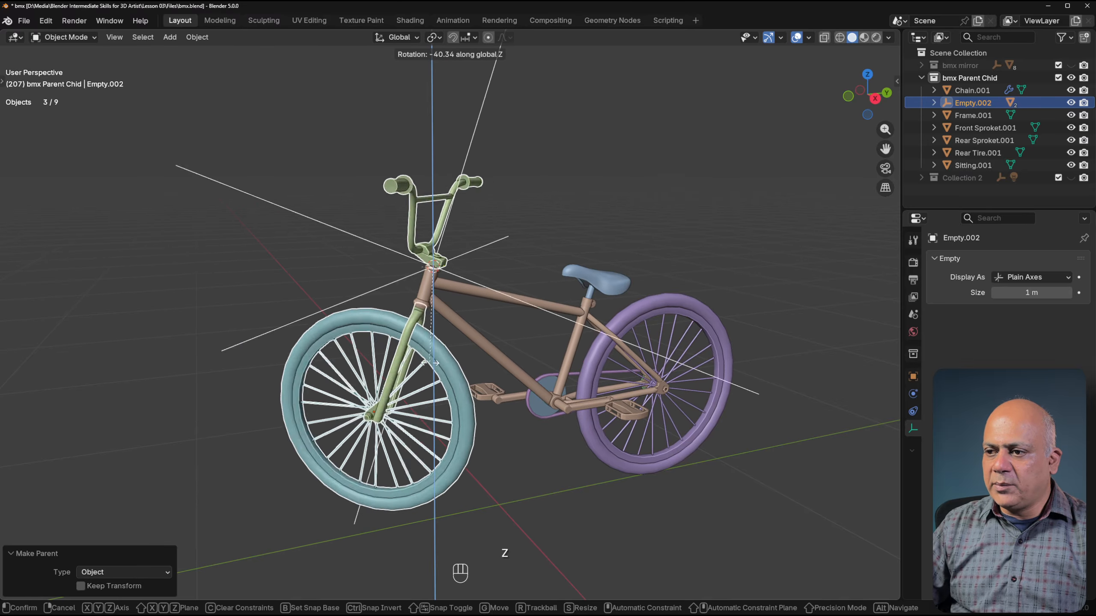
left_click(564, 253)
left_click(564, 253)
middle_click_drag(565, 253, 539, 292)
scroll(457, 266, "down", 4)
middle_click_drag(457, 270, 507, 283)
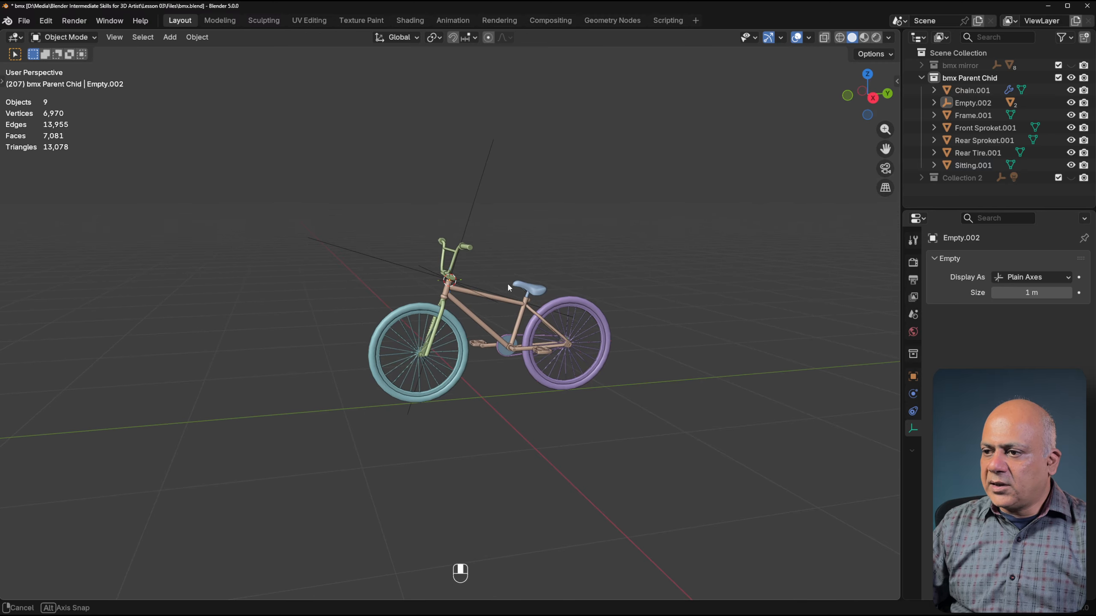
scroll(461, 239, "up", 3)
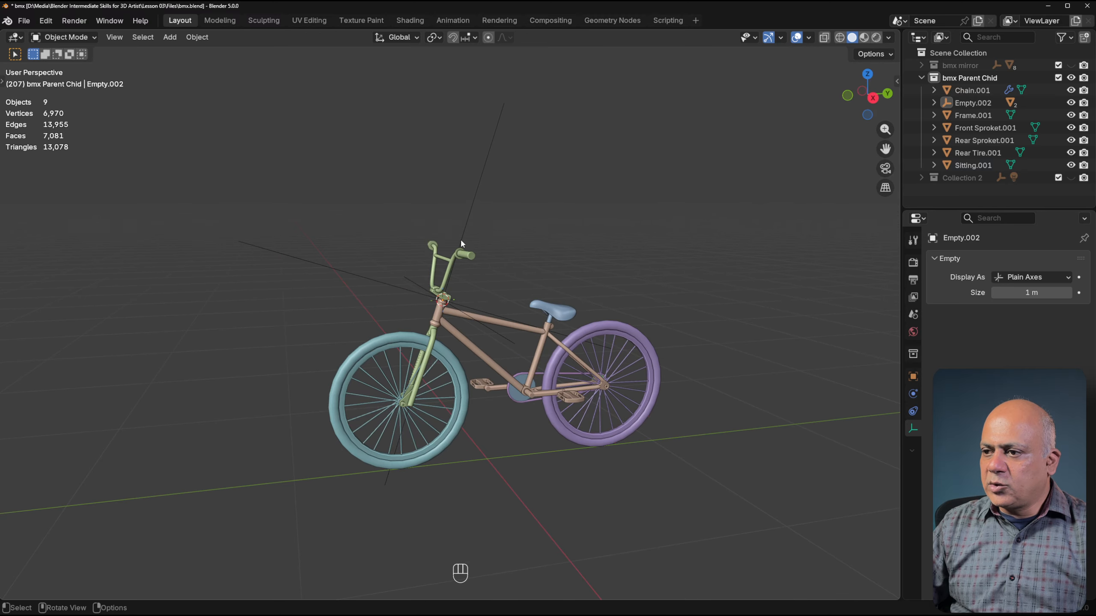
Set the transform orientation to Local and try rotating the empty about its local Z axis.
left_click(414, 37)
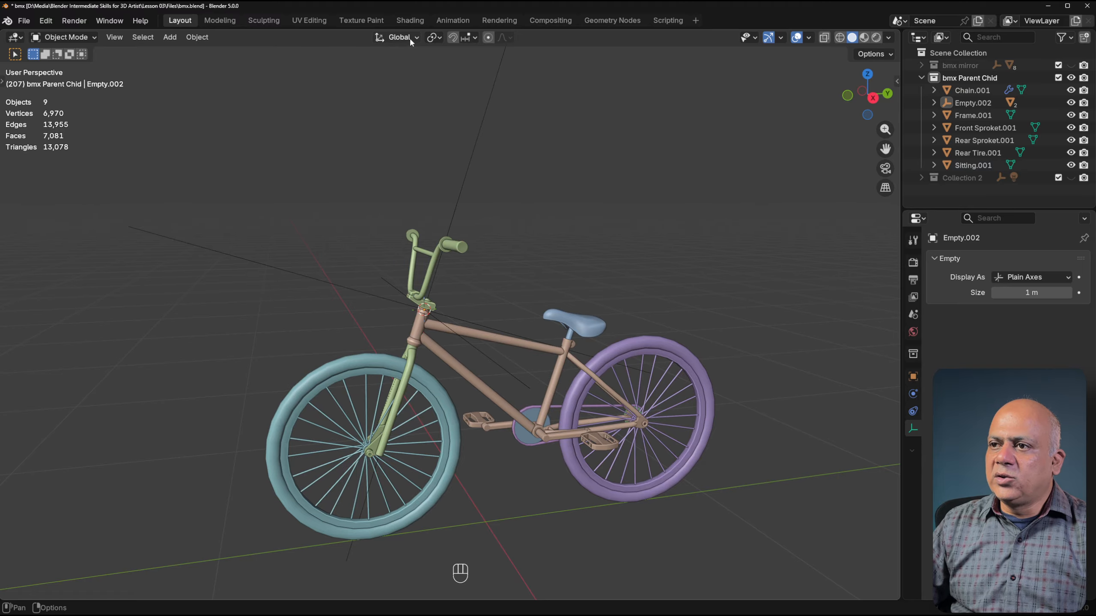
left_click(397, 37)
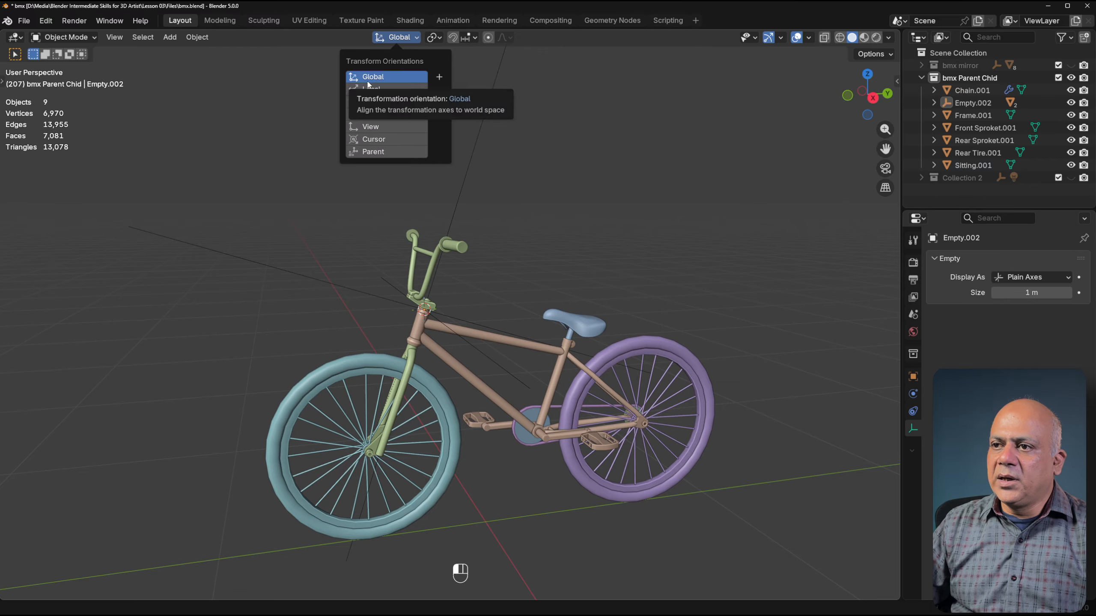
left_click(369, 89)
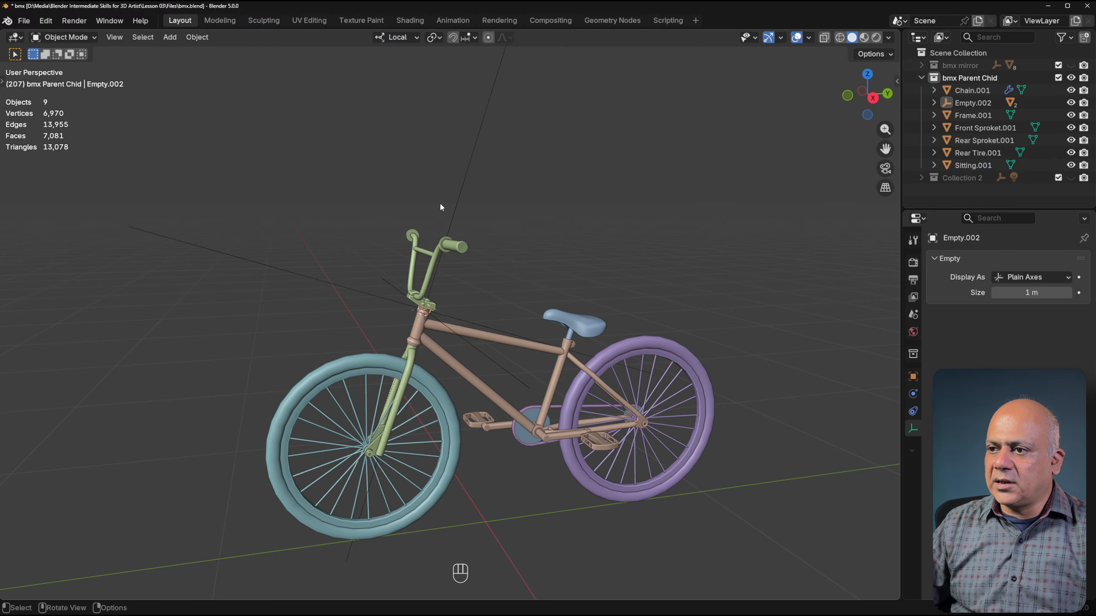
left_click(455, 214)
key("r")
key("z")
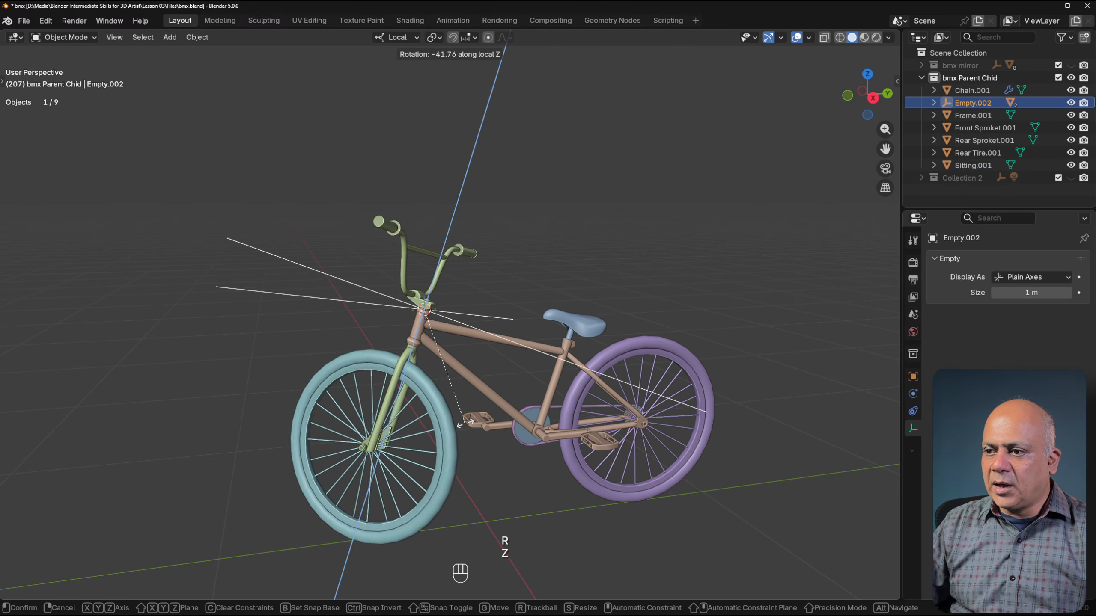
left_click(521, 327)
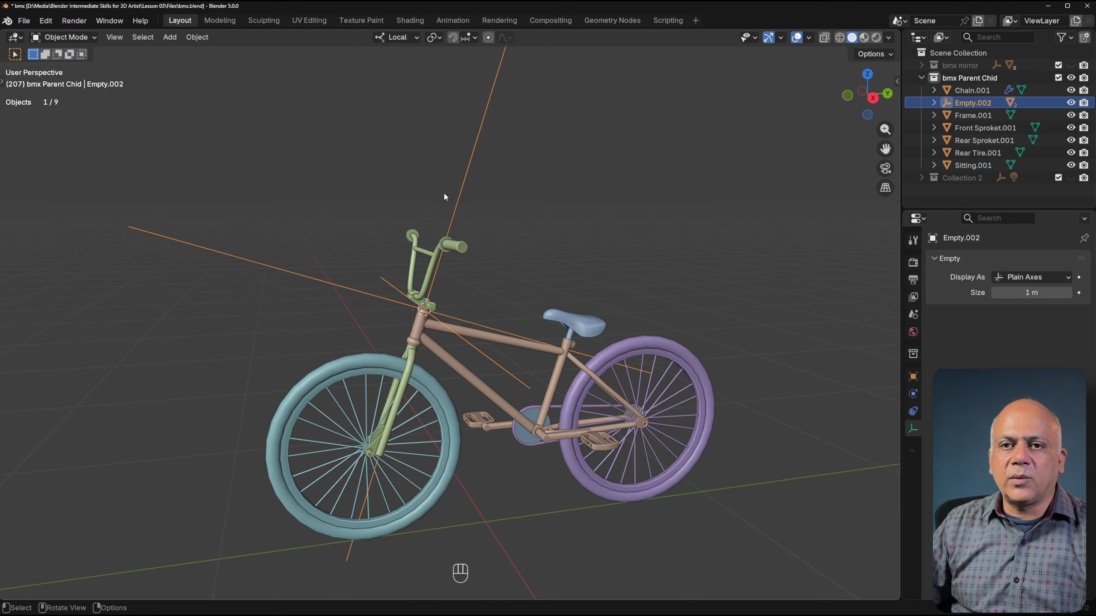
left_click(485, 207)
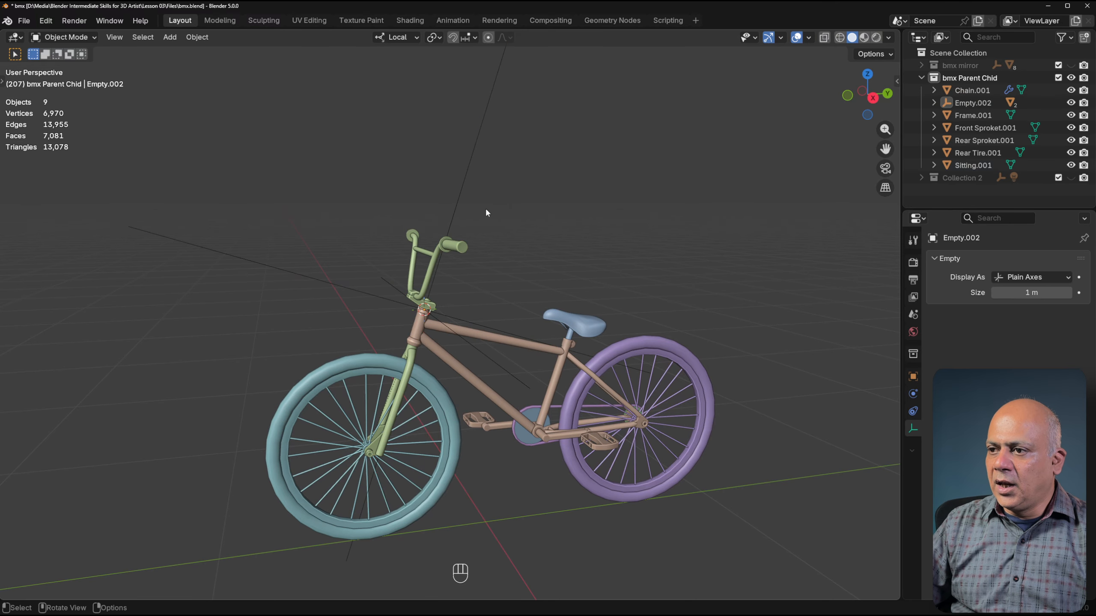
Select the empty and check its rotation values in the transform properties.
left_click(459, 207)
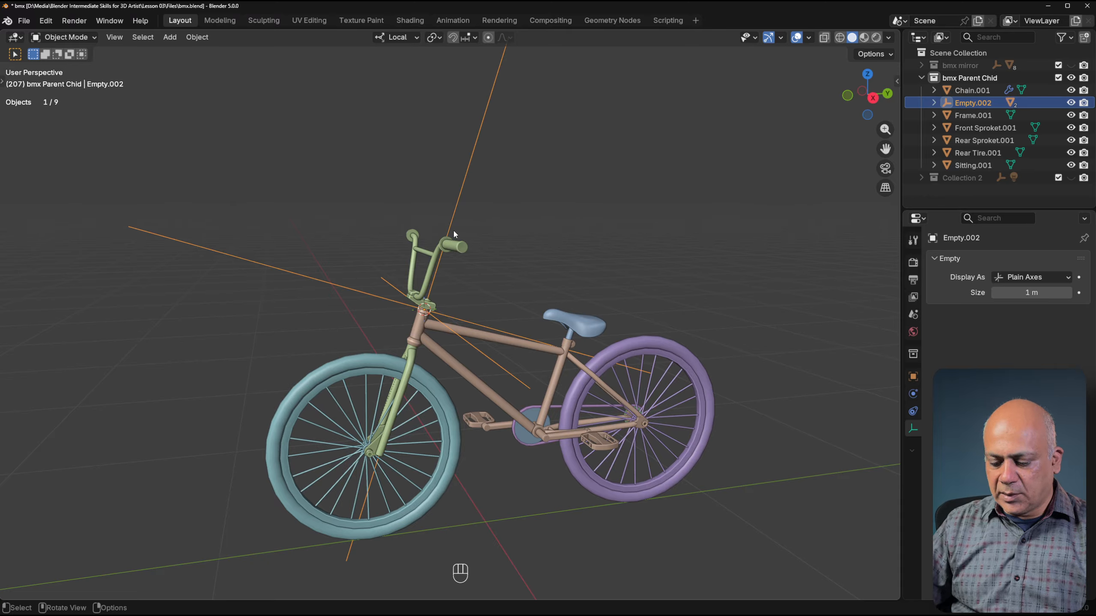
key("n")
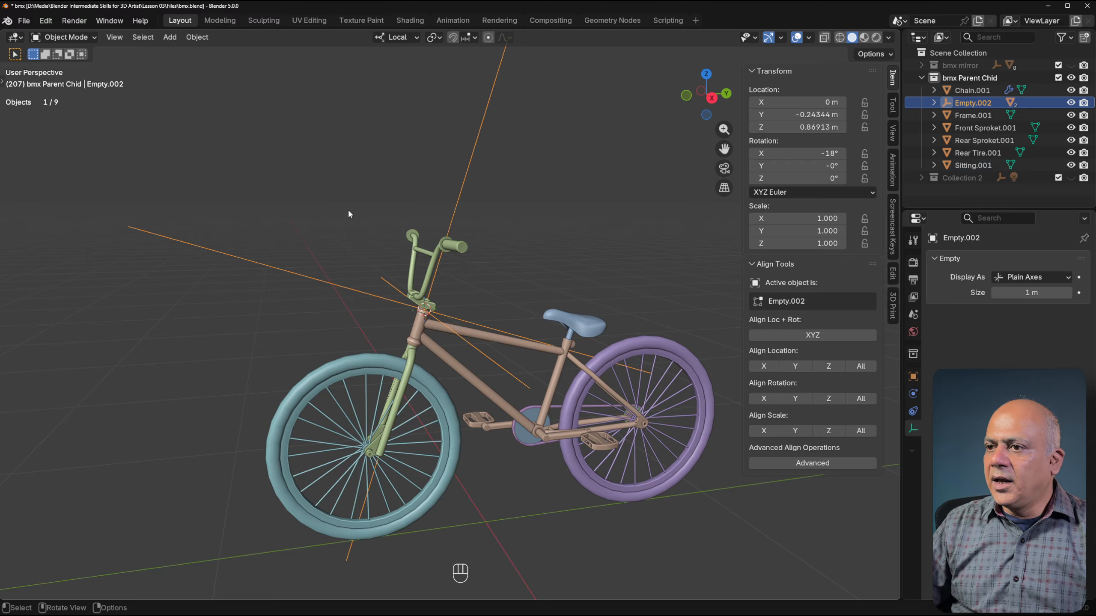
left_click(539, 240)
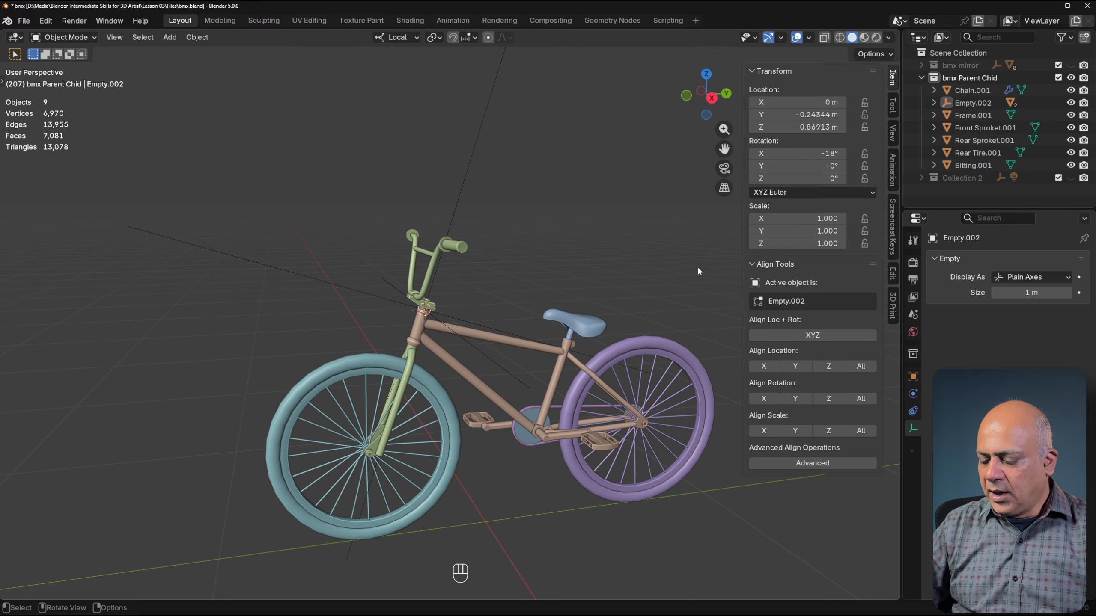
left_click(566, 167)
key("n")
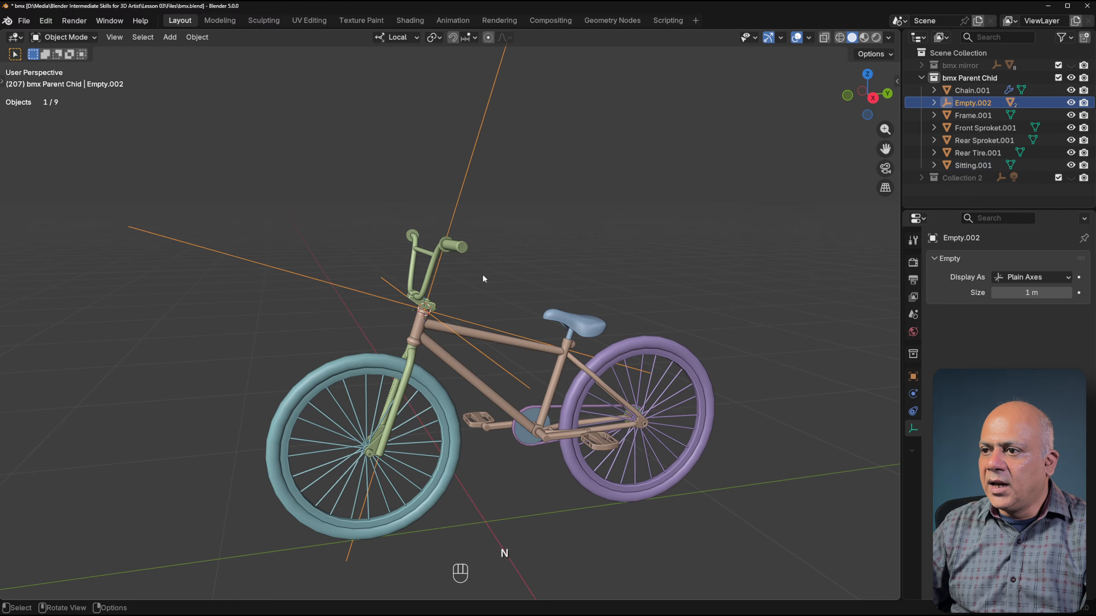
Rotate the empty by about -68.1° around its local Z axis and inspect how the fork turns in the head tube.
left_click(393, 38)
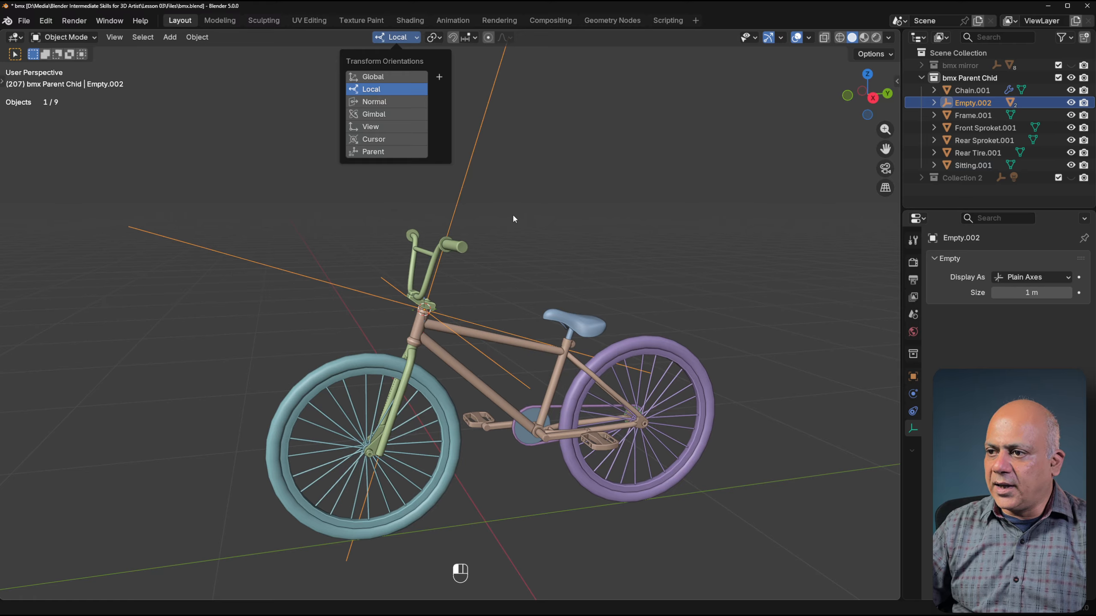
key("r")
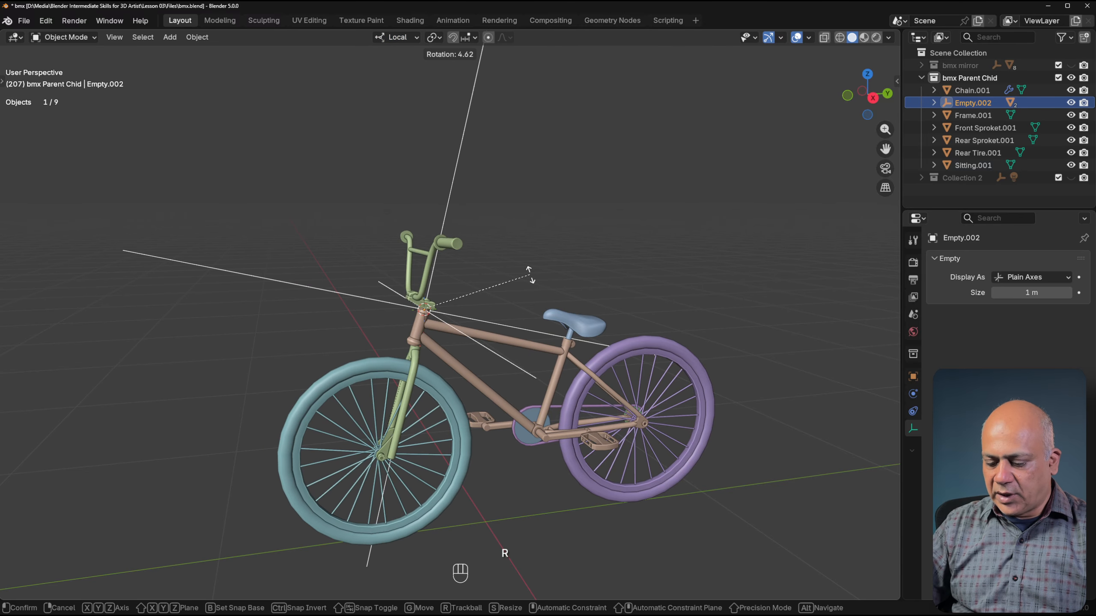
key("z")
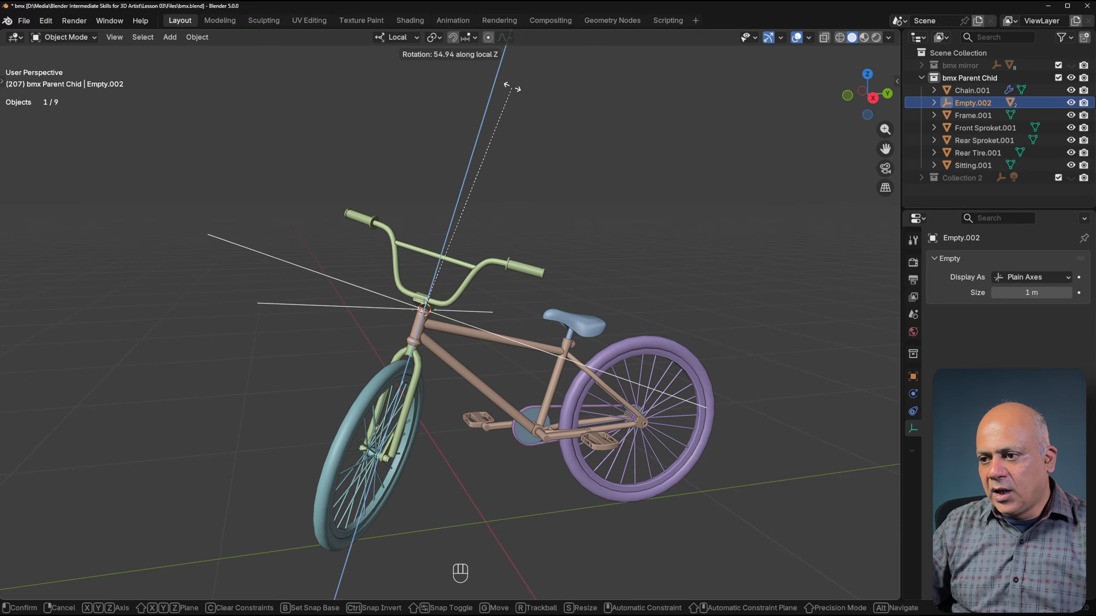
left_click(373, 374)
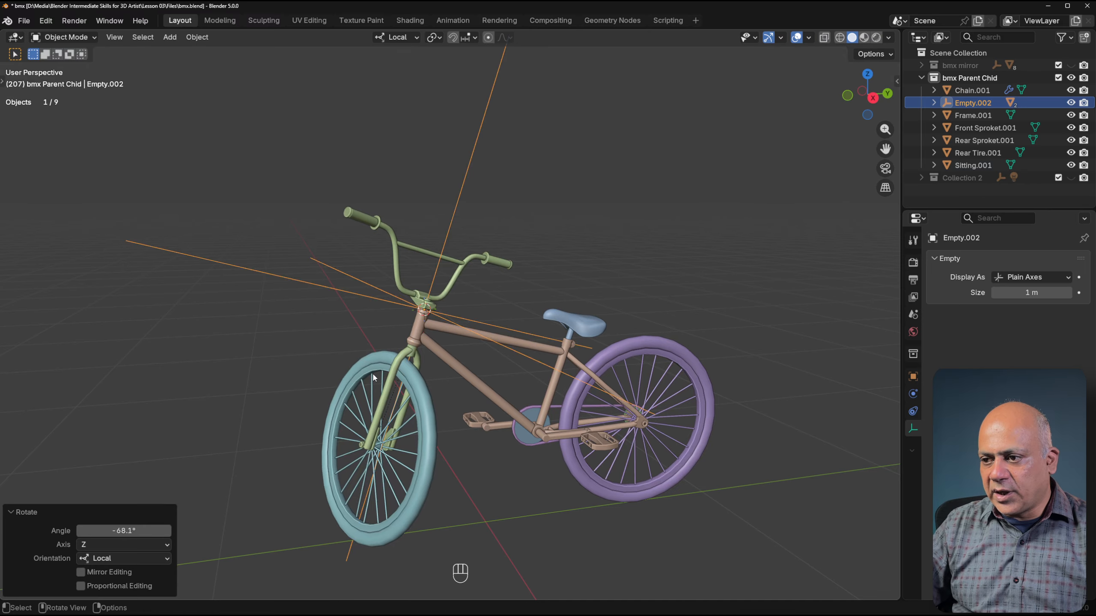
middle_click_drag(374, 378, 424, 331)
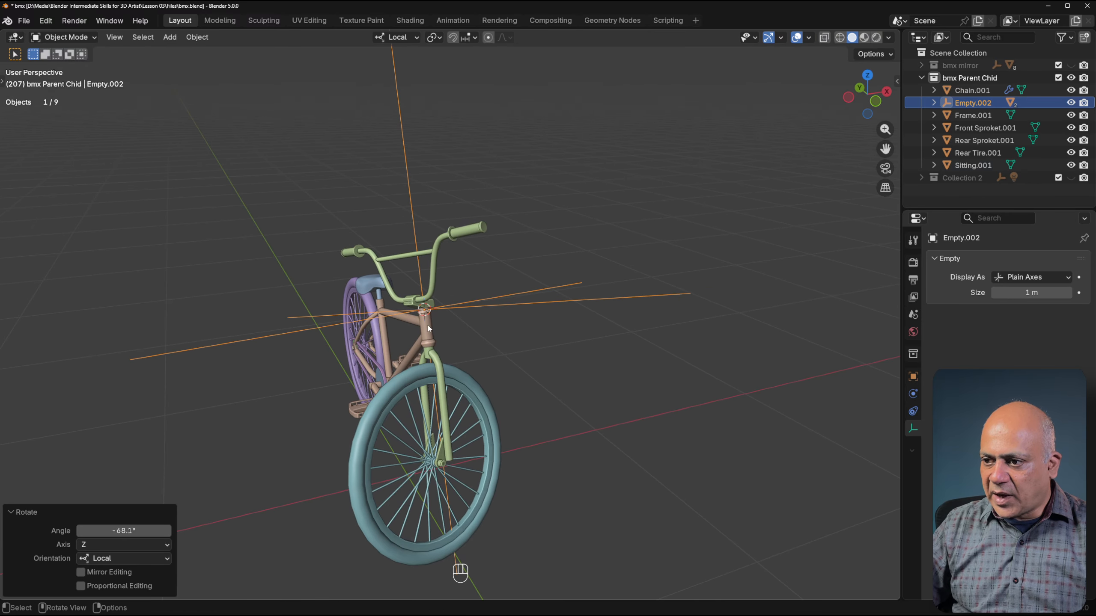
scroll(427, 320, "up", 5)
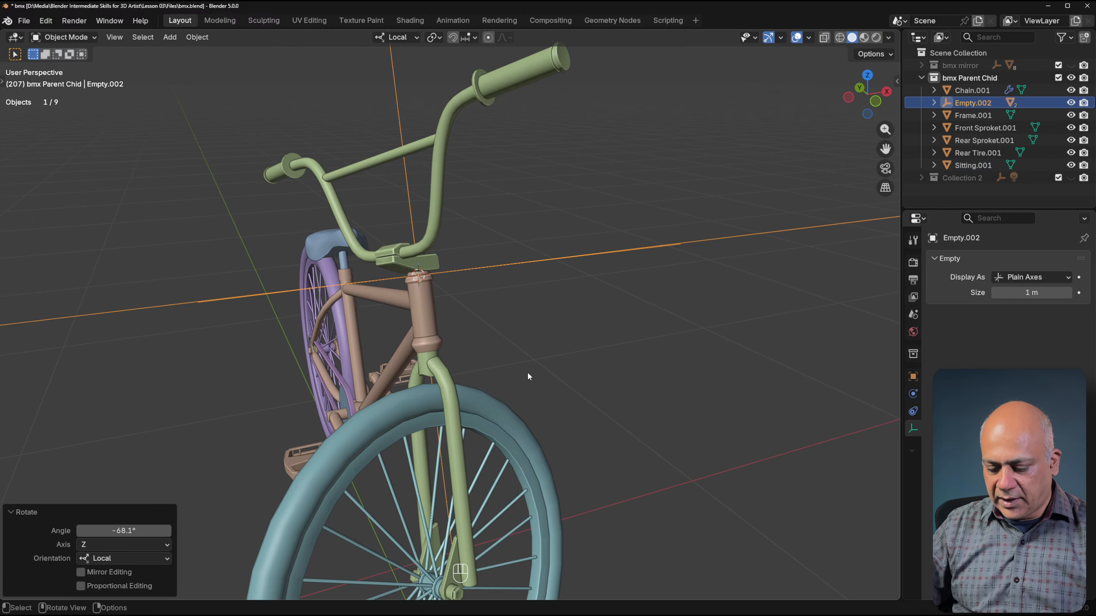
Undo the empty's local Z rotation.
key("ctrl+z")
middle_click_drag(551, 365, 385, 347)
scroll(384, 320, "down", 4)
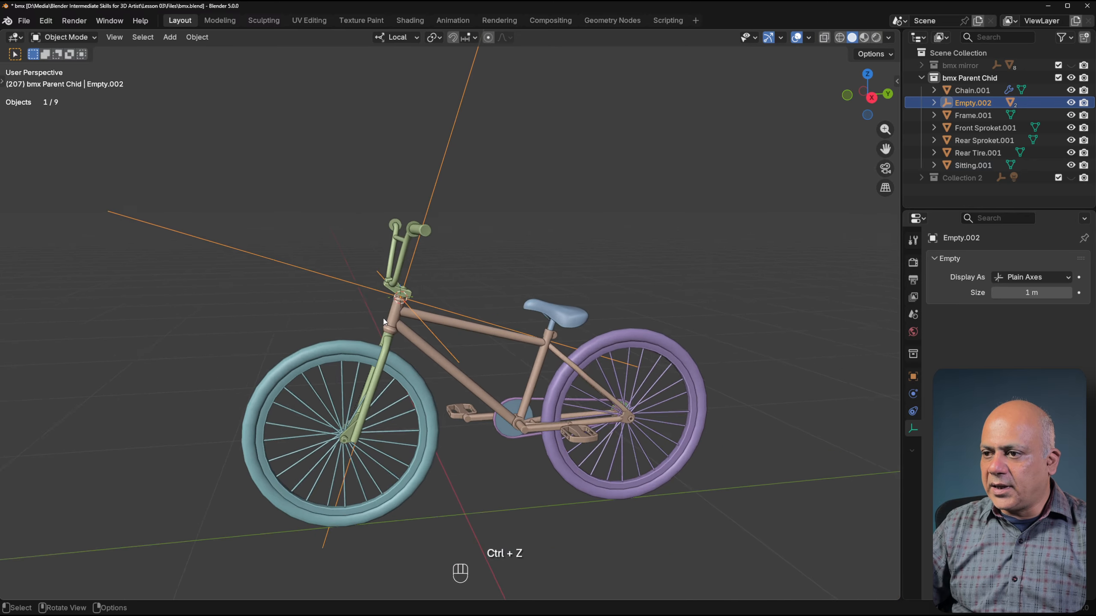
scroll(383, 319, "down", 1)
middle_click_drag(451, 337, 598, 386)
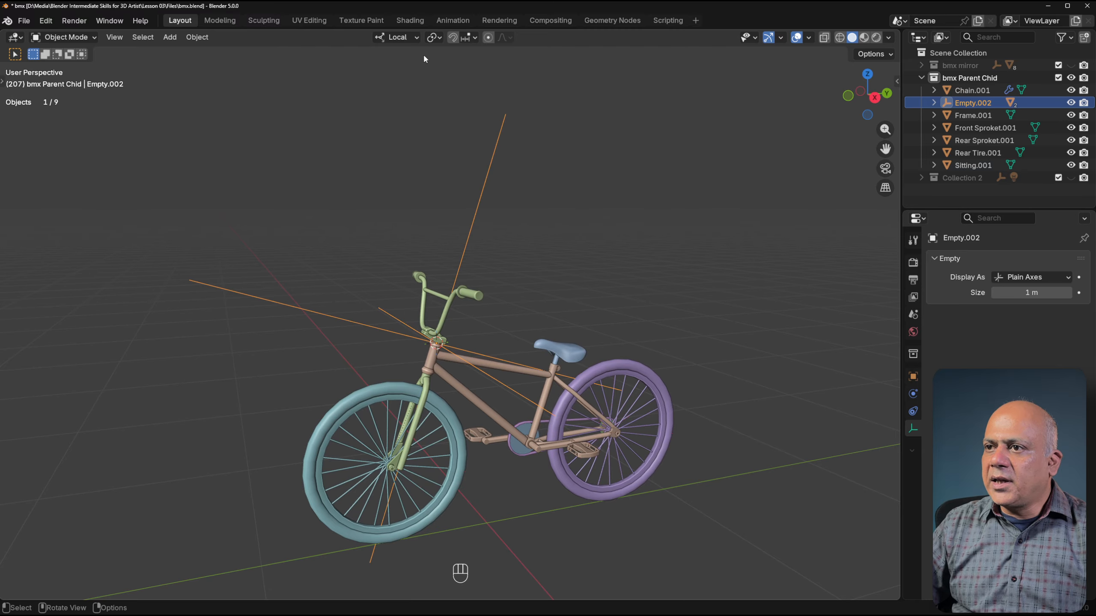
Select the rear tire and set the transform orientation back to Global.
left_click(404, 38)
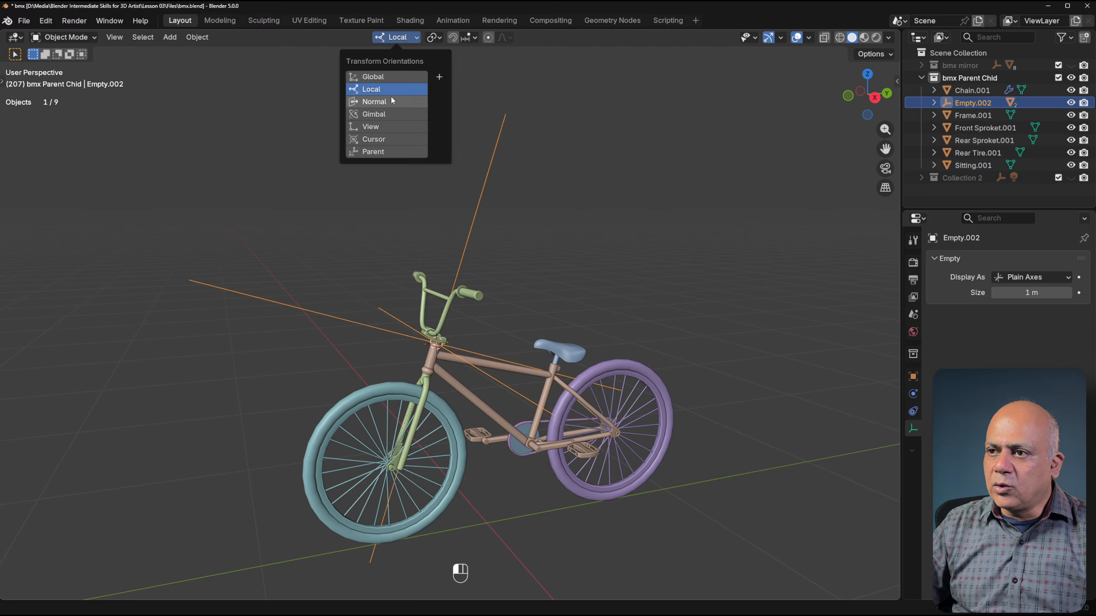
left_click(632, 376)
left_click(410, 38)
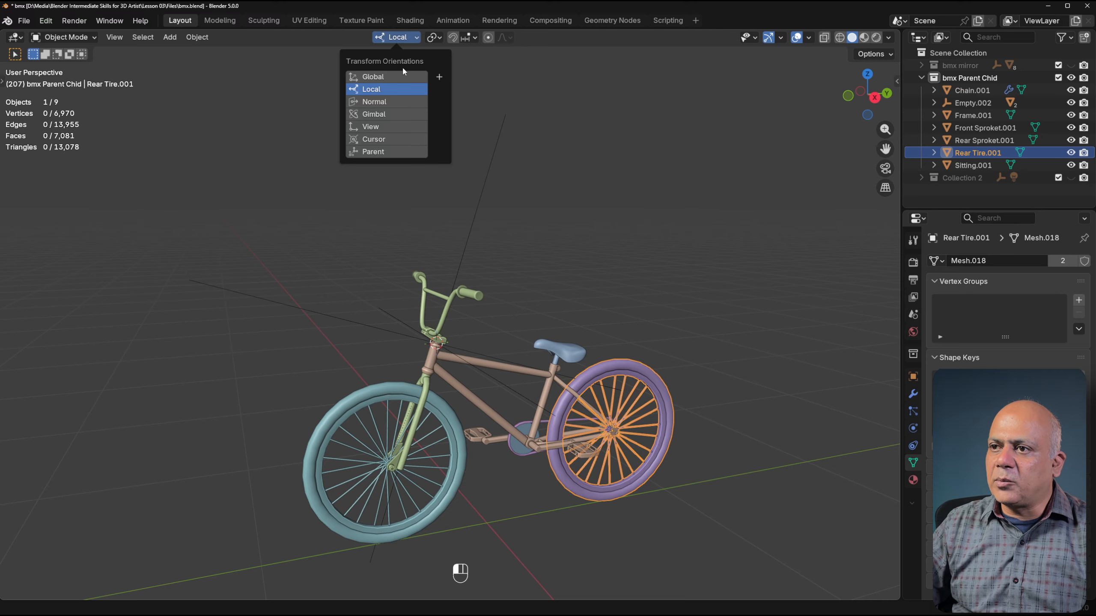
left_click(392, 79)
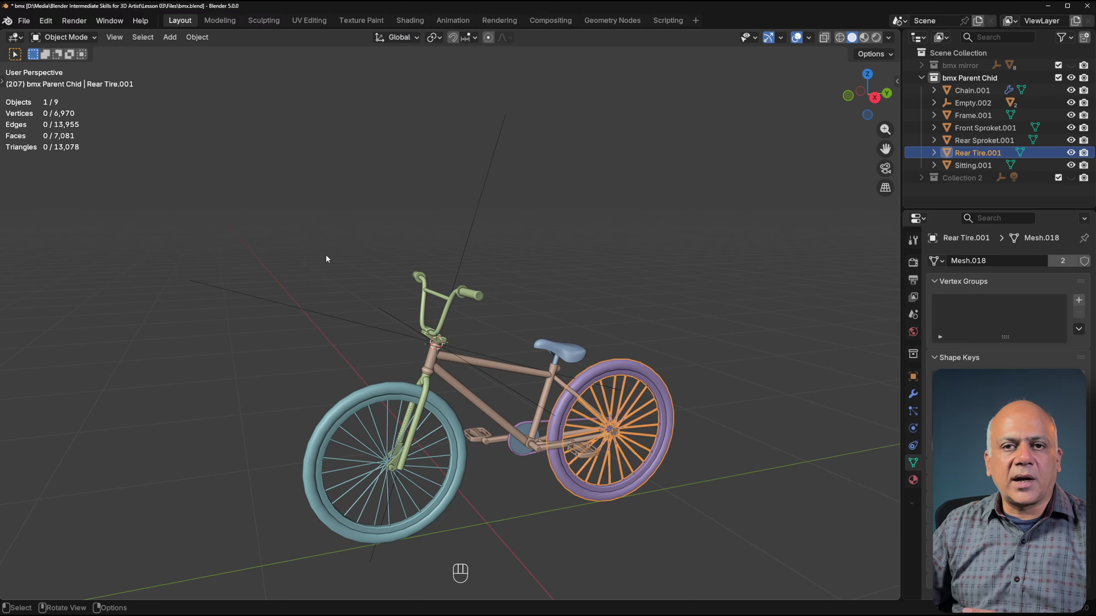
left_click(402, 38)
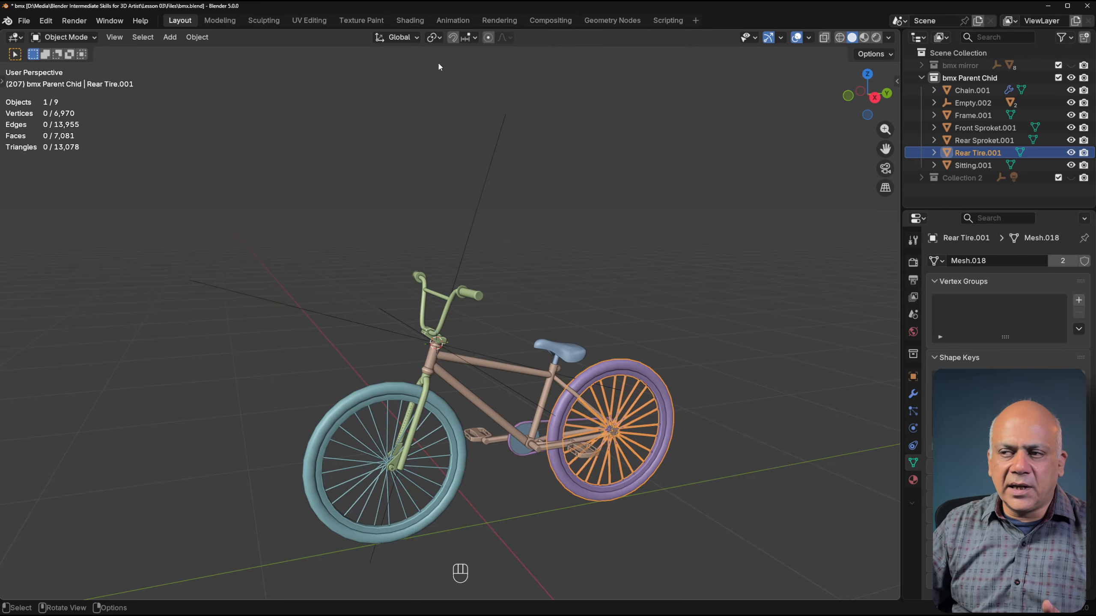
scroll(419, 311, "up", 4)
scroll(416, 319, "down", 3)
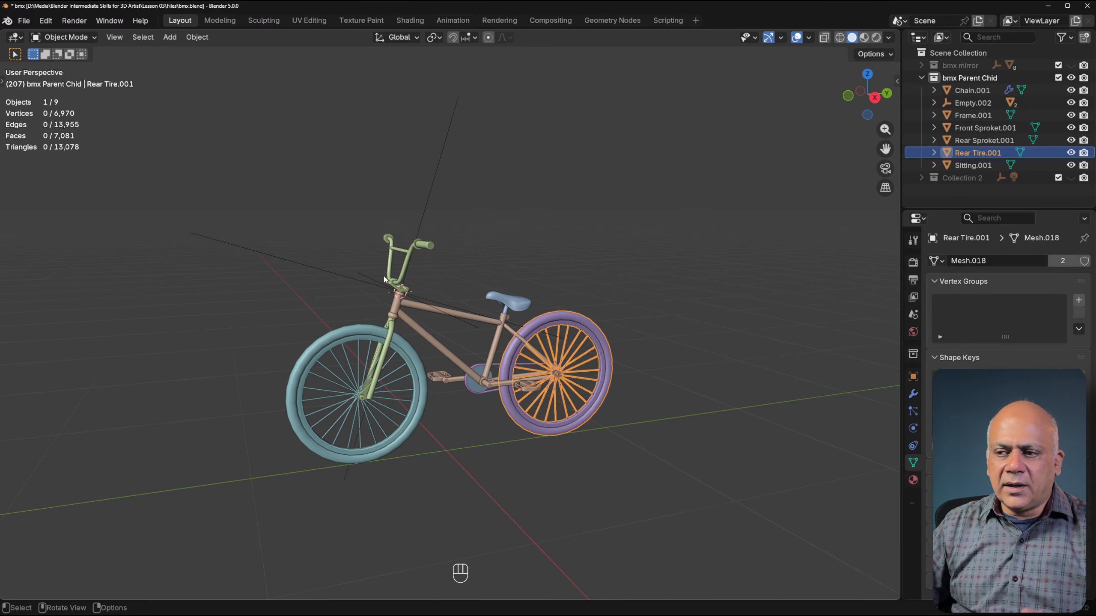
scroll(415, 323, "up", 2)
scroll(414, 323, "down", 1)
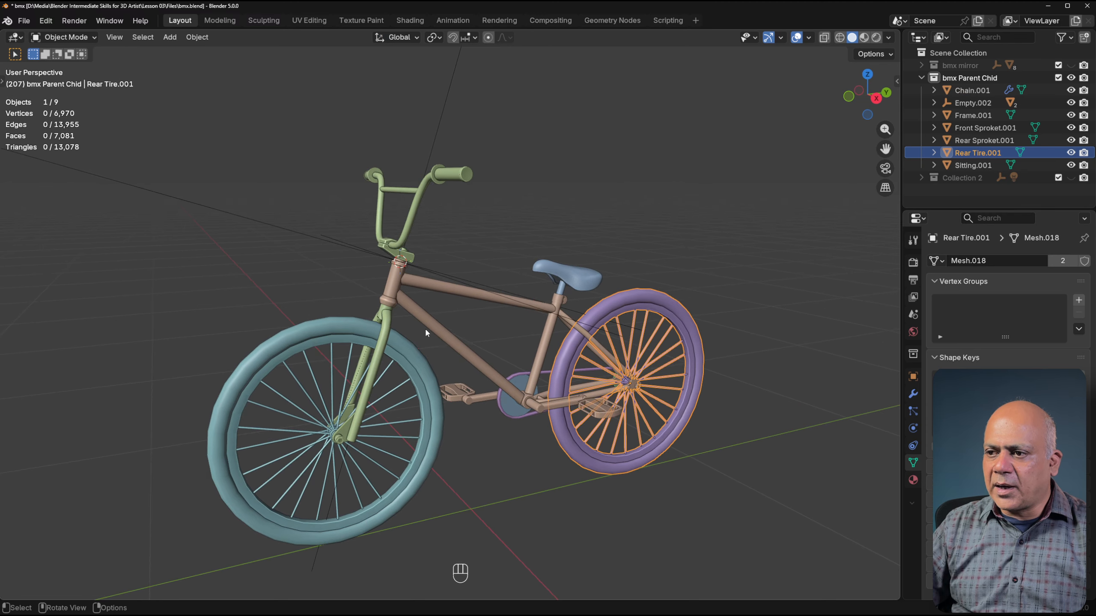
scroll(439, 336, "down", 2)
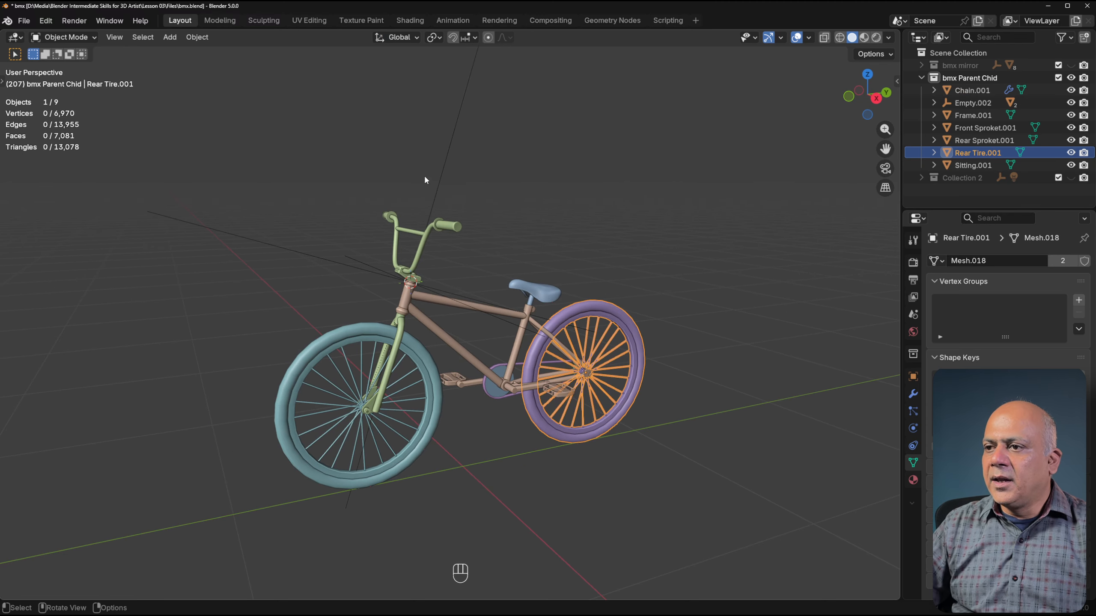
Rotate the empty by 37.7° around its local Z axis and inspect how the handlebar, fork and front tire turn together.
left_click(441, 179)
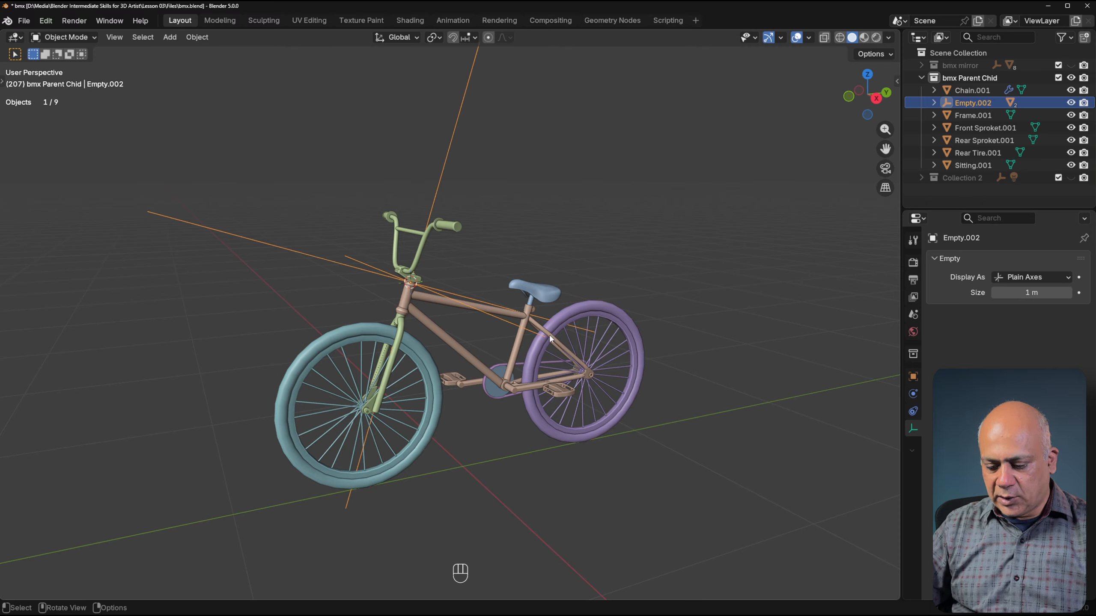
key("r")
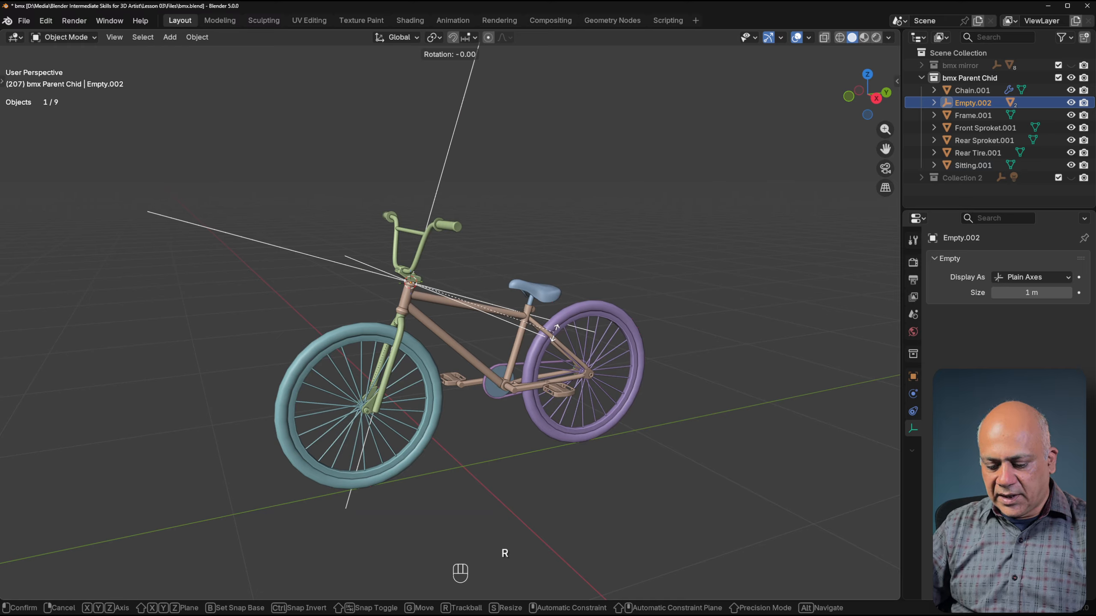
key("z")
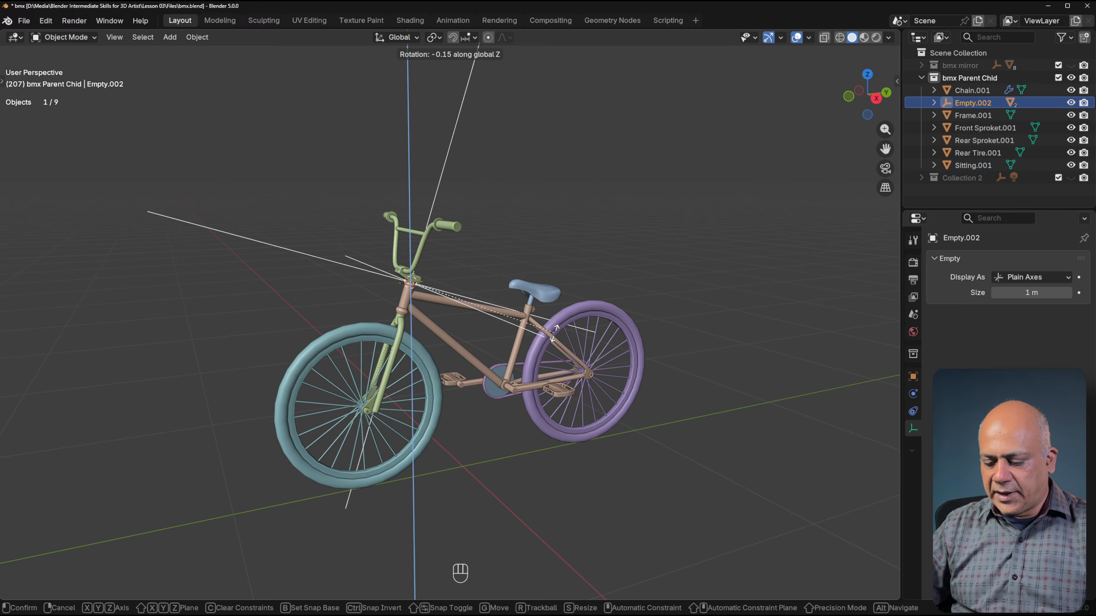
key("z")
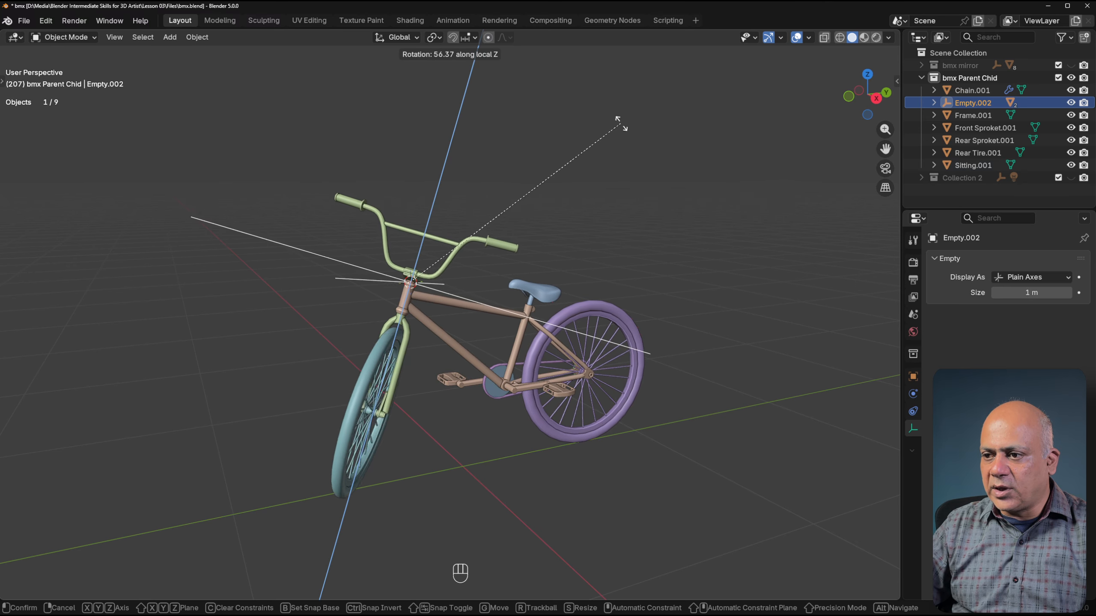
left_click(634, 214)
middle_click_drag(500, 491, 436, 497)
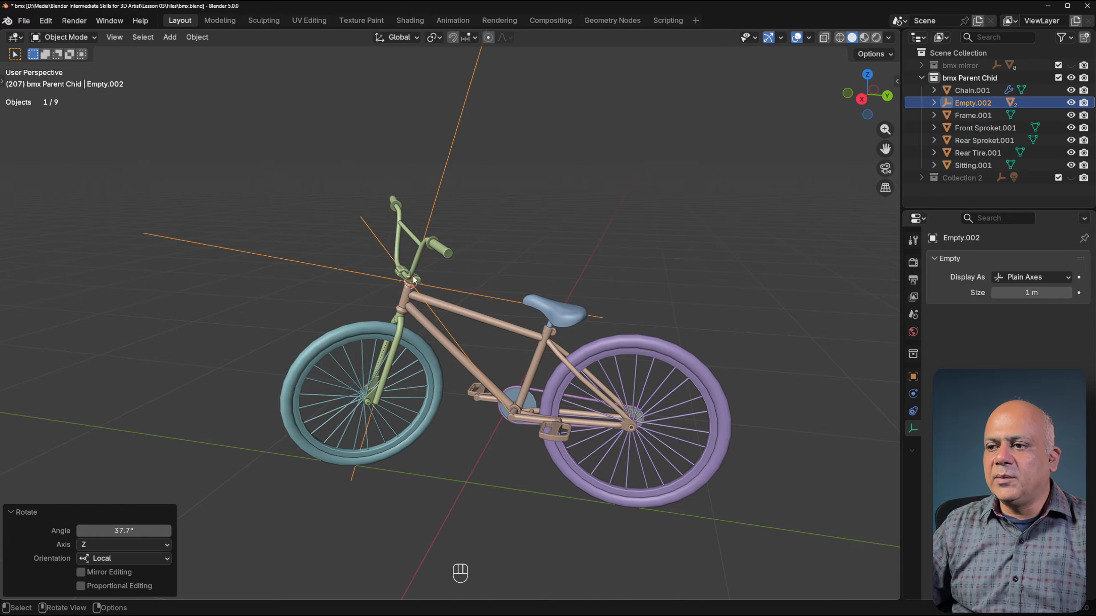
middle_click_drag(413, 279, 572, 399)
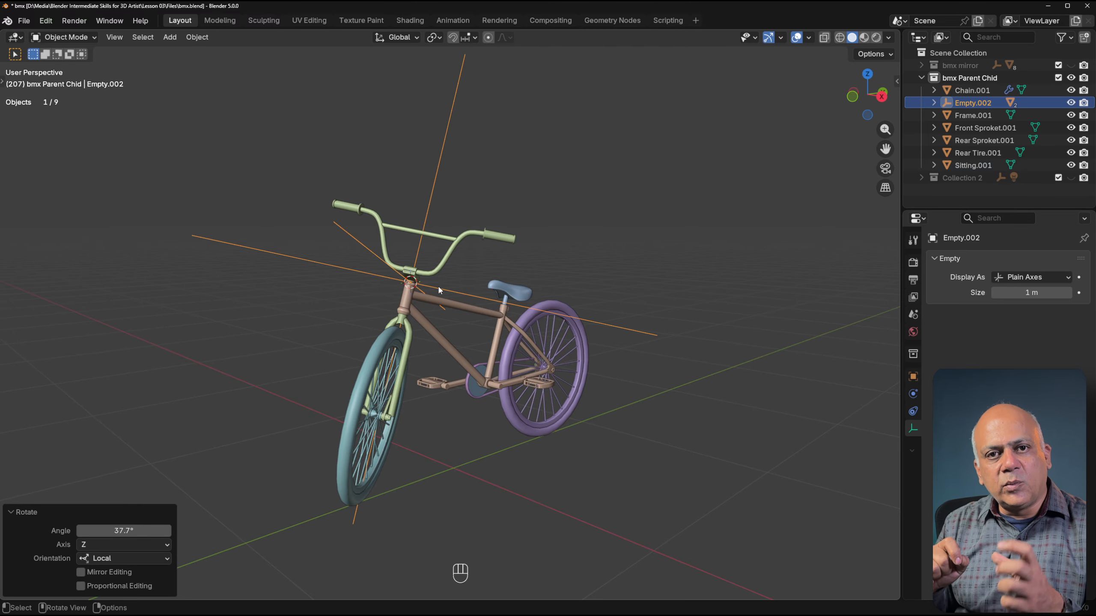
middle_click_drag(439, 290, 404, 384)
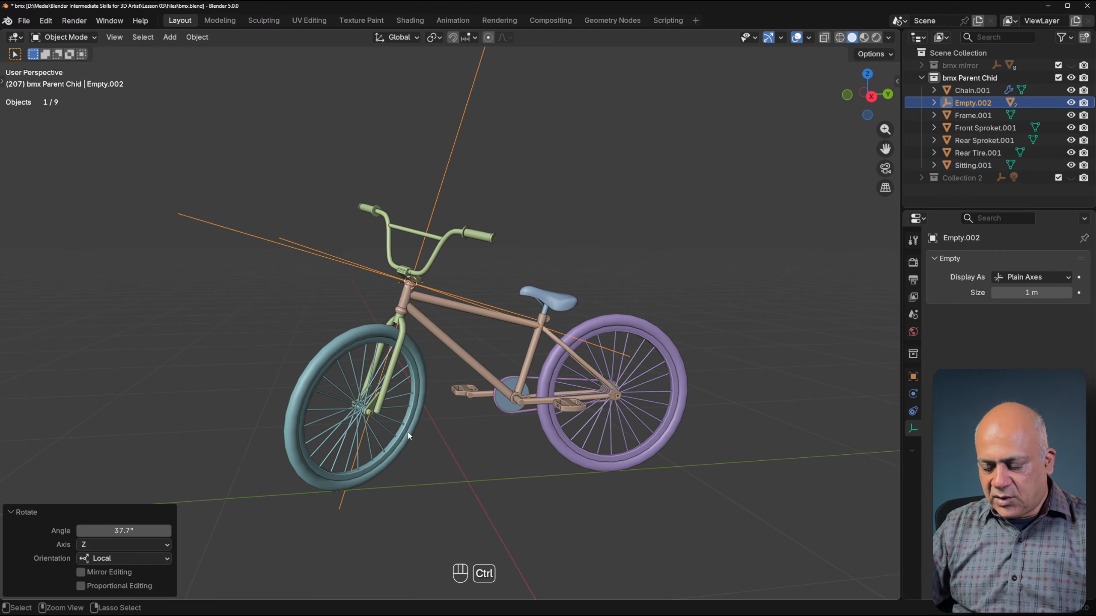
Undo the empty's 37.7° rotation.
key("ctrl+z")
middle_click_drag(408, 432, 483, 465)
scroll(504, 461, "down", 2)
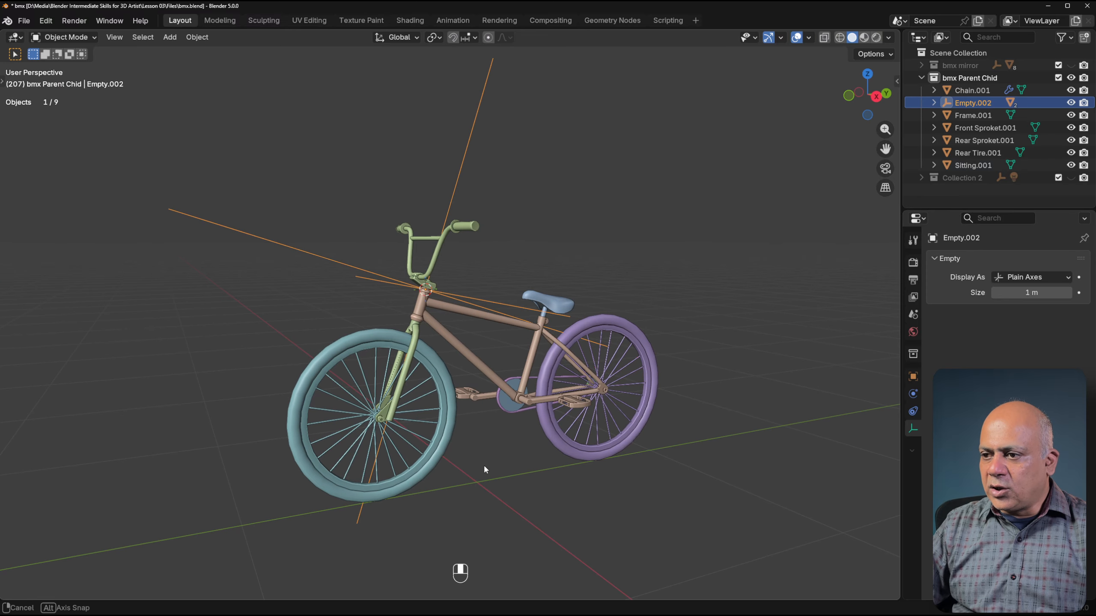
Select the front tire and try spinning it around the global X axis, leaving its rotation unapplied.
left_click(484, 298)
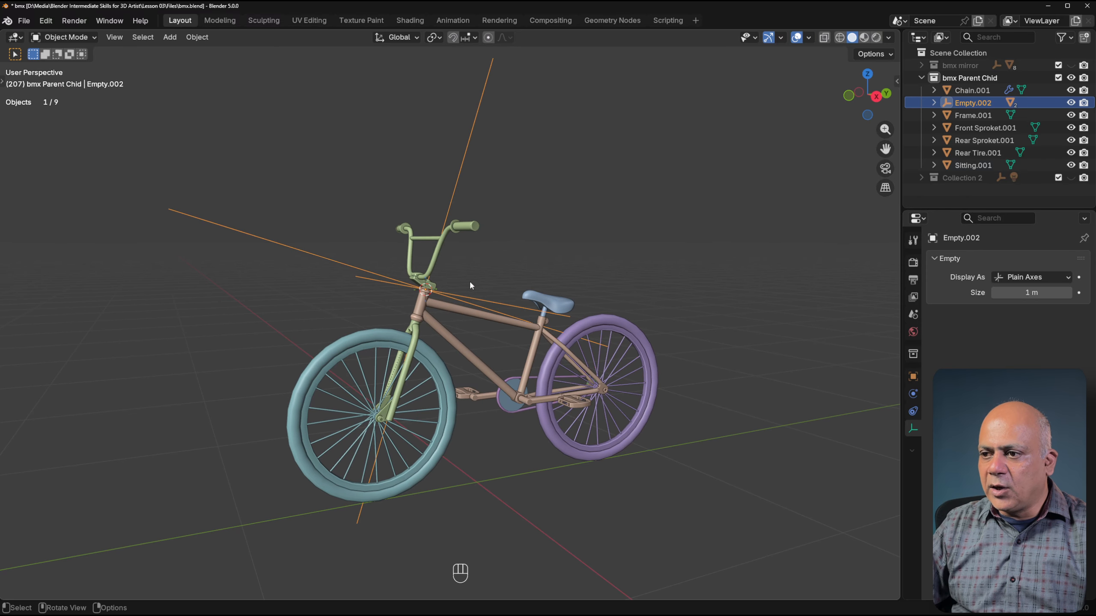
left_click(432, 361)
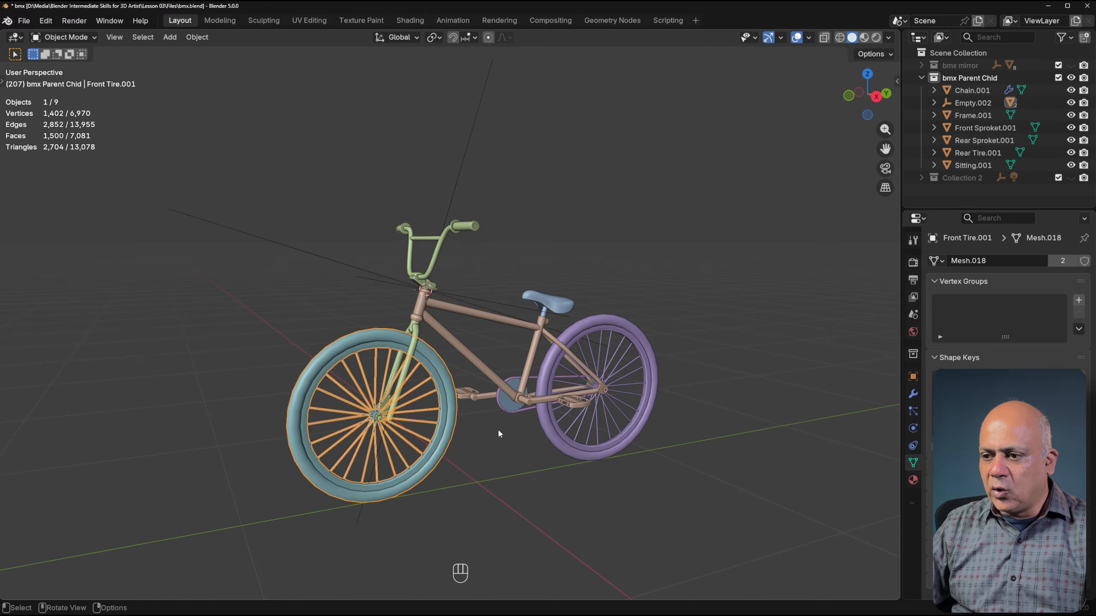
key("r")
key("x")
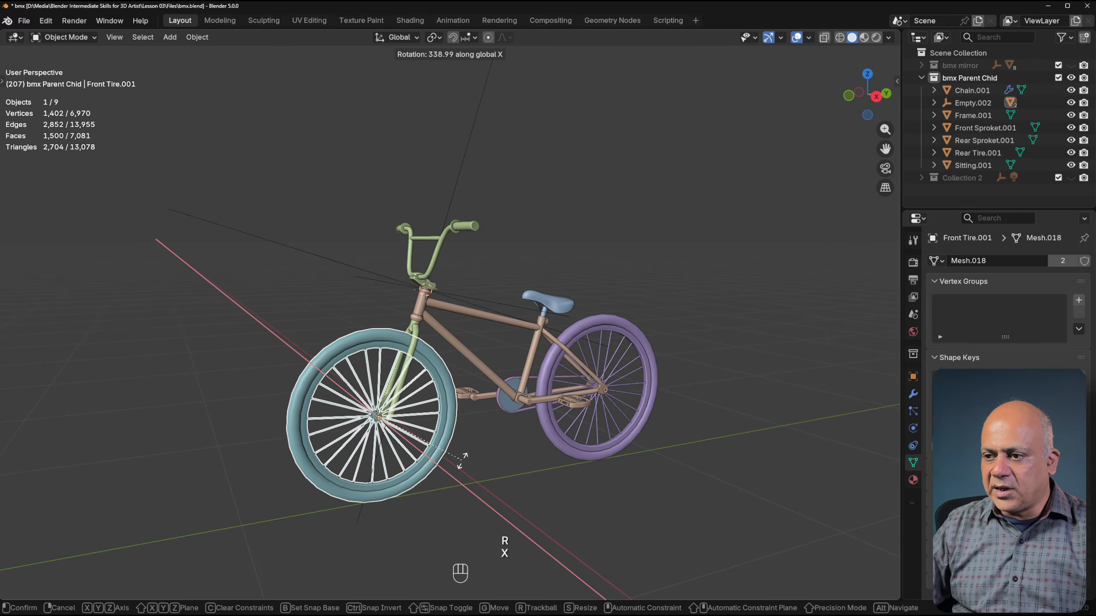
right_click(253, 482)
Select the empty again and try steering the front assembly around the local Z axis without keeping the rotation.
left_click(465, 295)
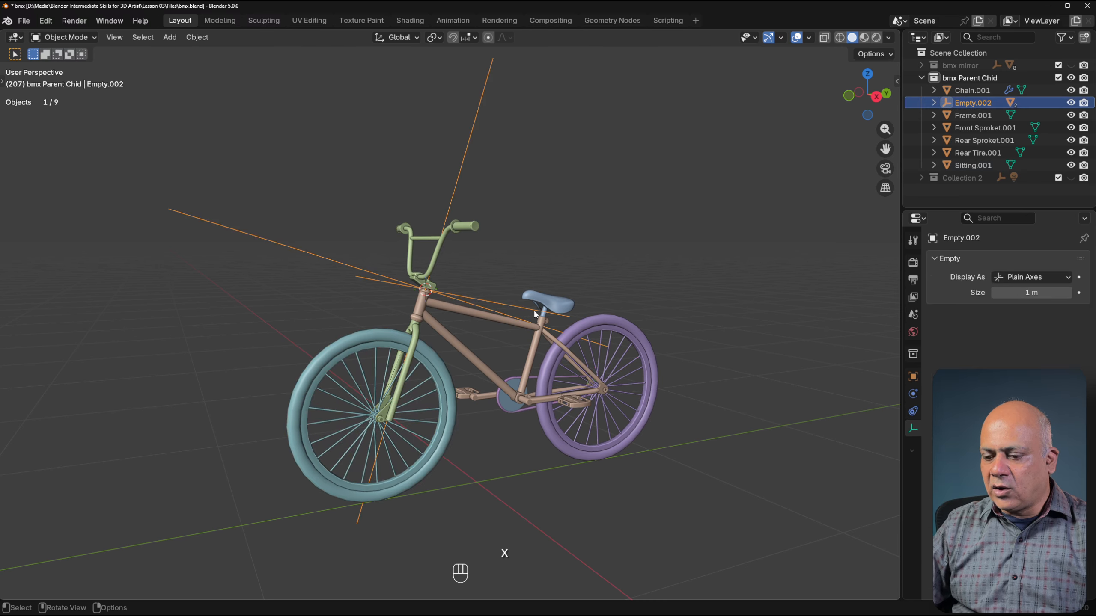
key("r")
key("z")
key("z")
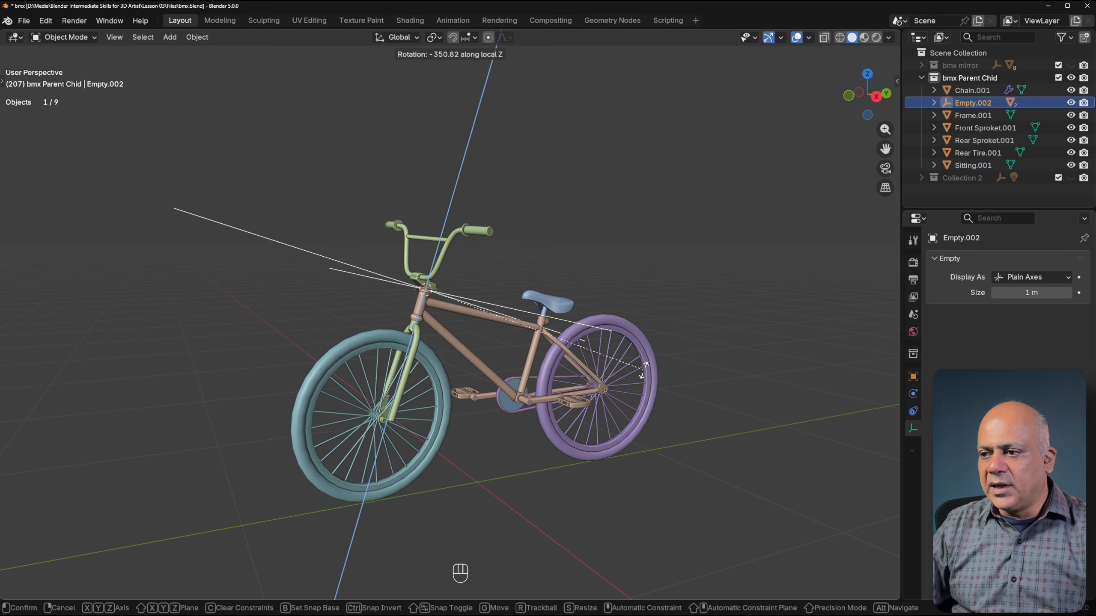
left_click(579, 376)
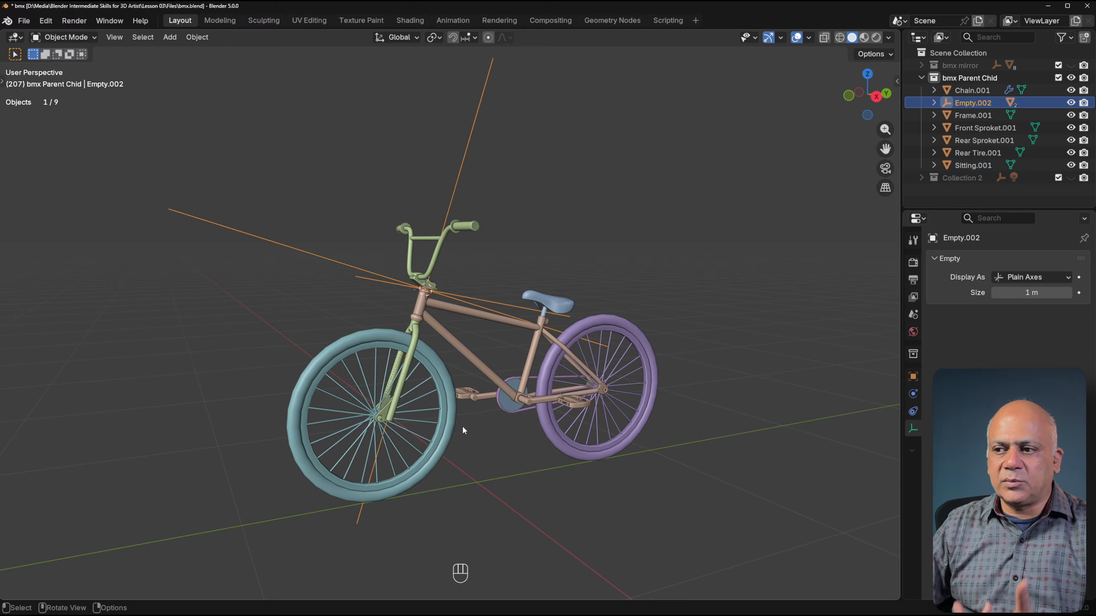
left_click(345, 196)
left_click_drag(727, 548, 271, 228)
left_click_drag(481, 186, 376, 108)
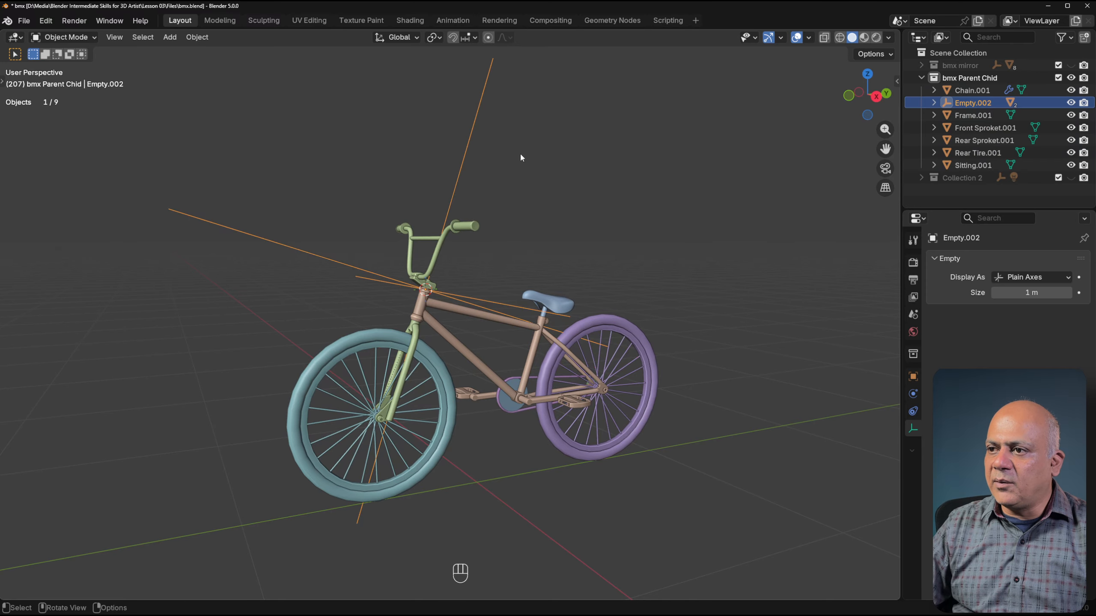
left_click_drag(506, 166, 416, 119)
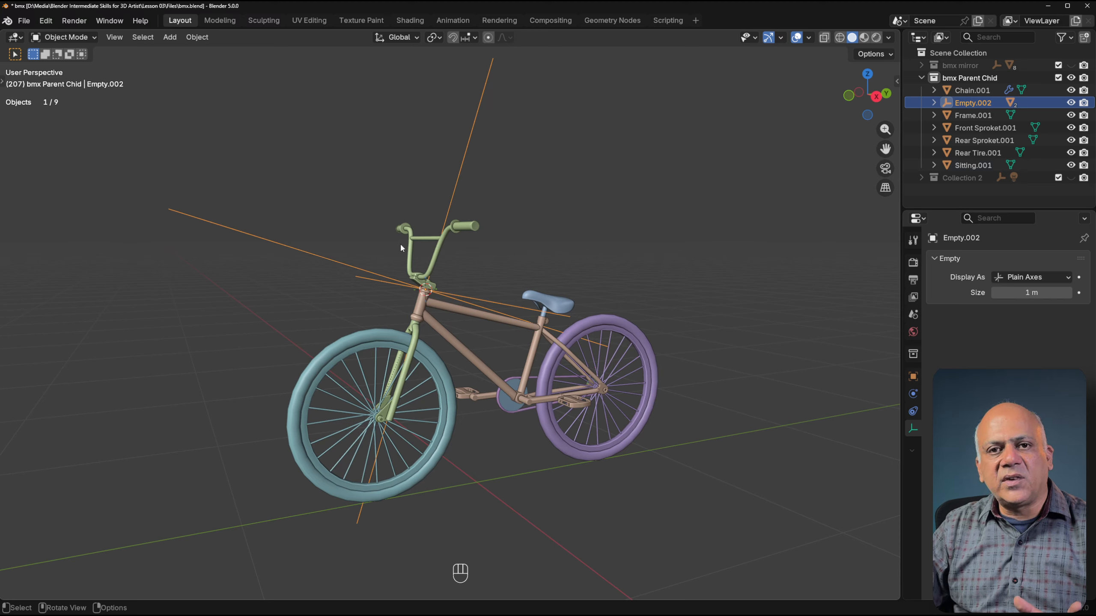
Reselect the empty and examine its alignment with the head tube in a right orthographic wireframe view.
left_click(490, 304)
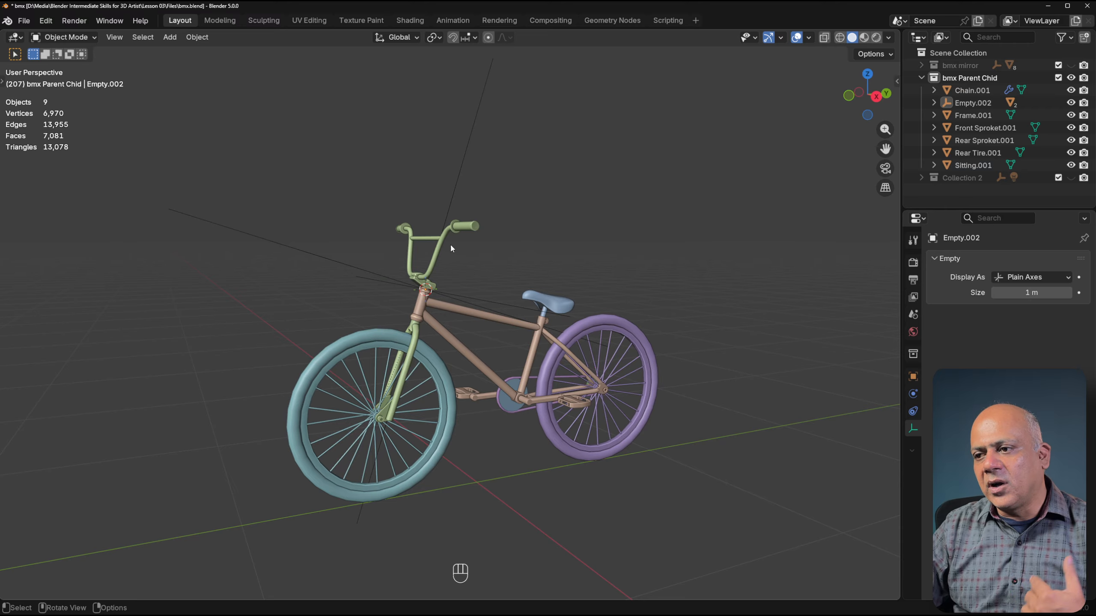
left_click(449, 211)
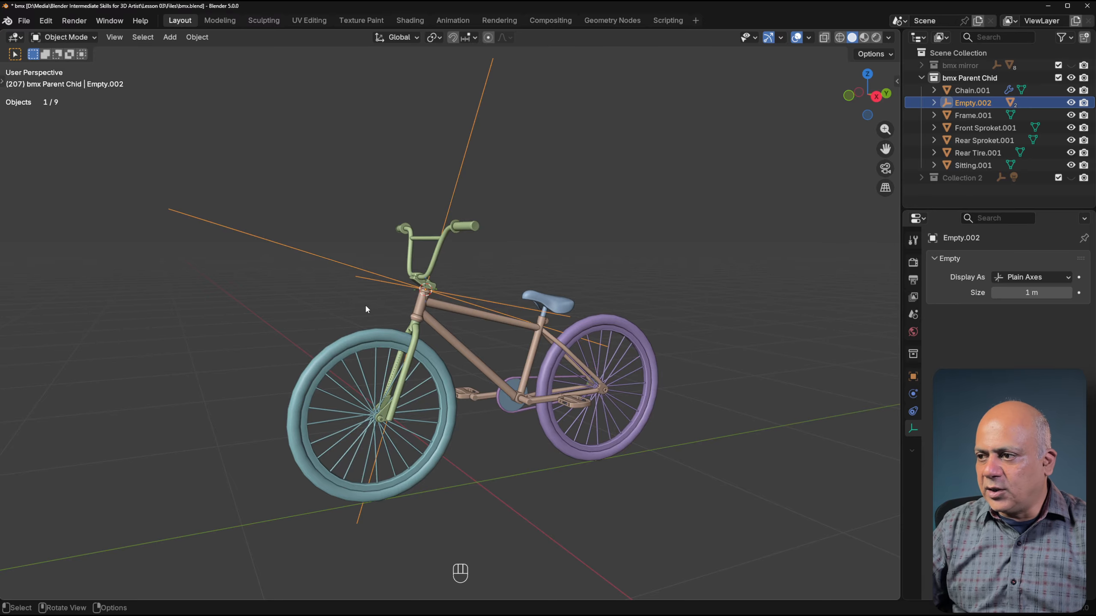
middle_click_drag(604, 284, 513, 304)
scroll(463, 299, "down", 5)
scroll(526, 306, "up", 3)
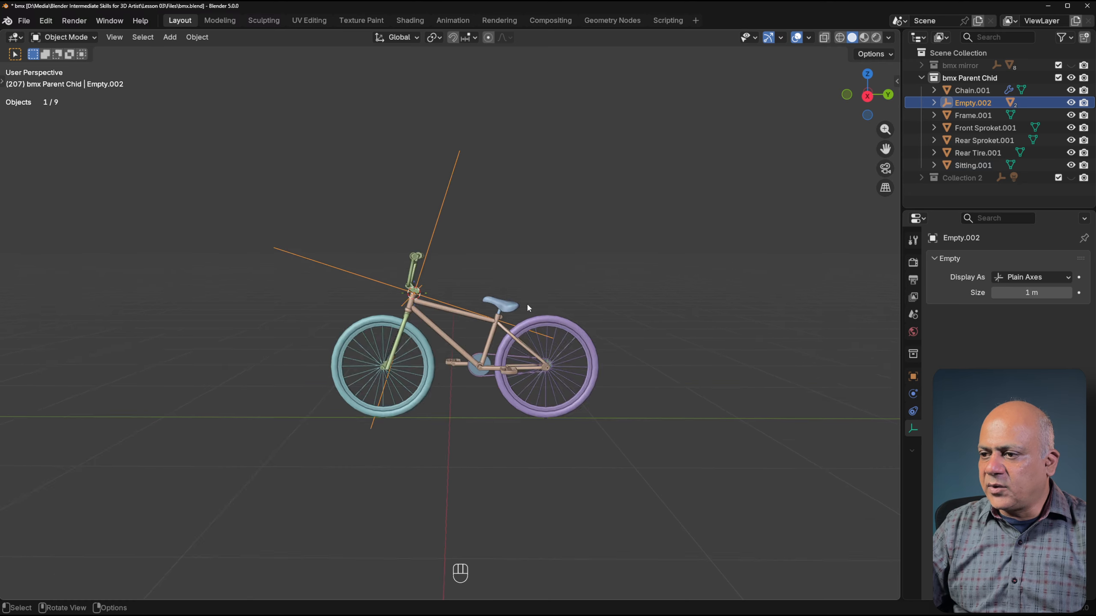
scroll(328, 340, "up", 2)
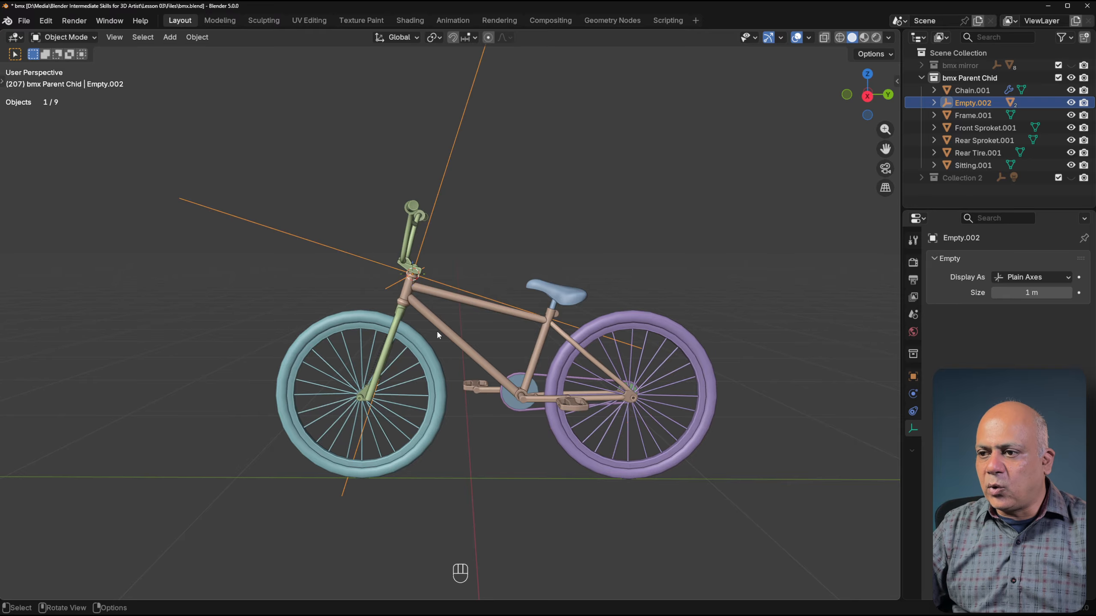
middle_click_drag(436, 330, 500, 284)
key("KP_3")
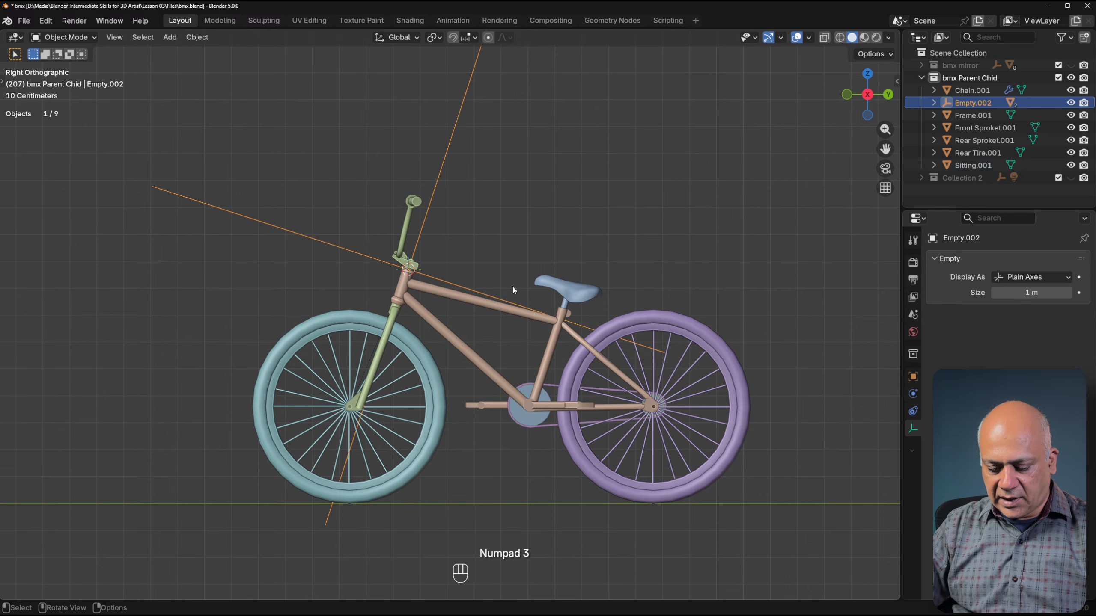
key("z")
left_click(385, 281)
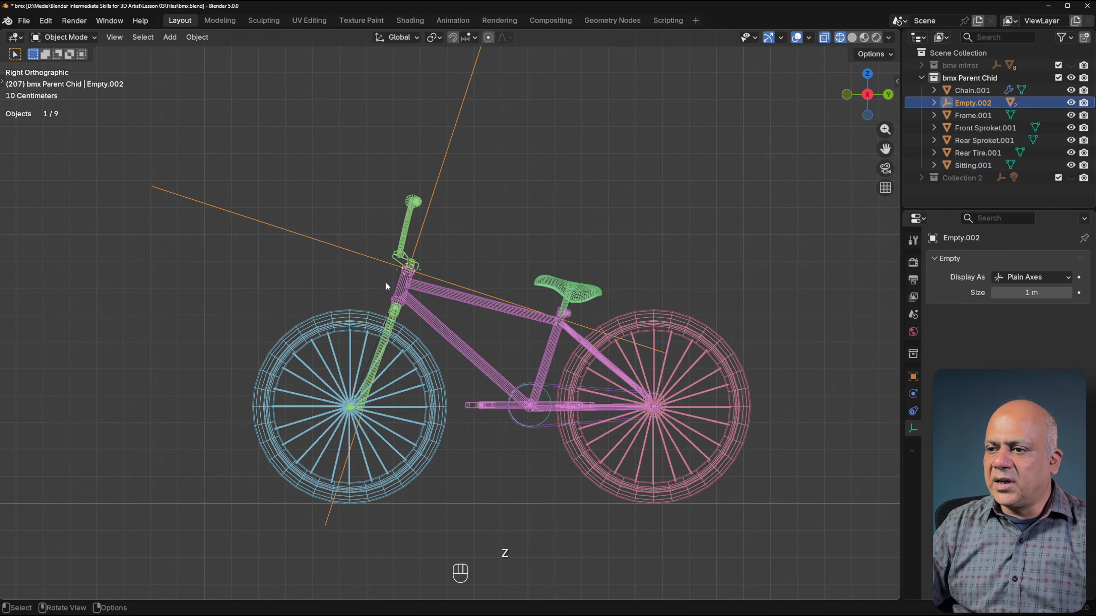
scroll(377, 278, "up", 4)
scroll(448, 302, "up", 6)
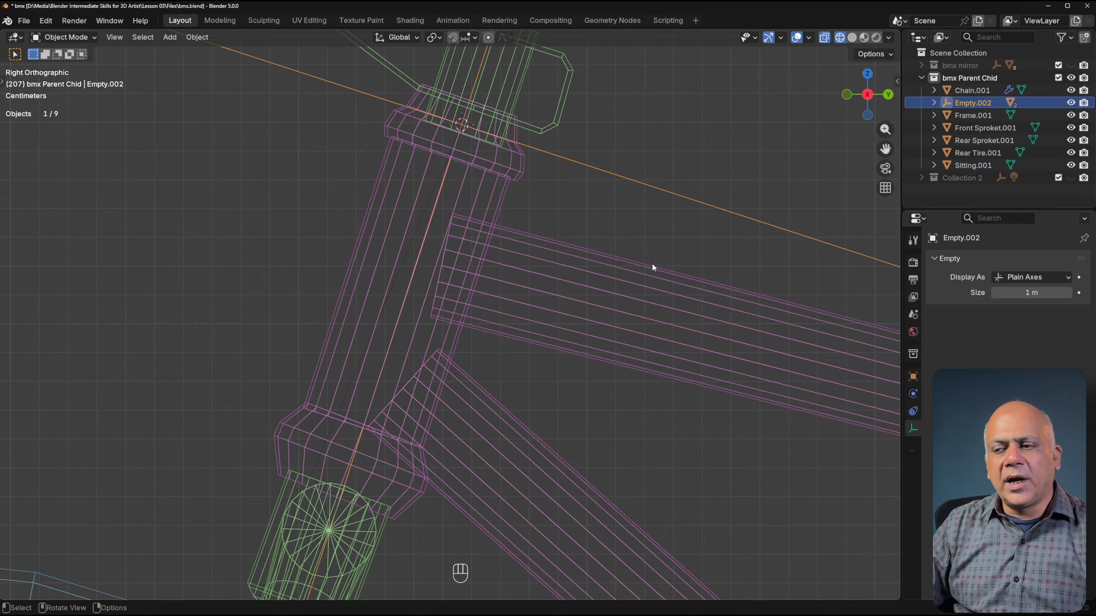
scroll(379, 285, "down", 10)
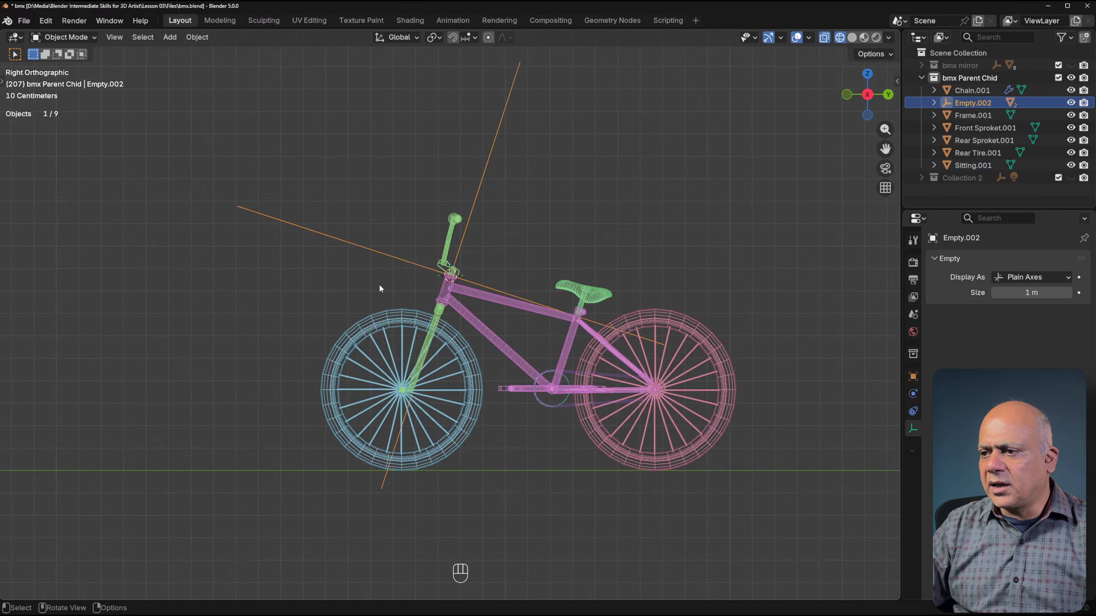
Look over the whole bike in perspective and return the viewport shading to Solid.
middle_click_drag(378, 285, 519, 378)
scroll(450, 296, "up", 4)
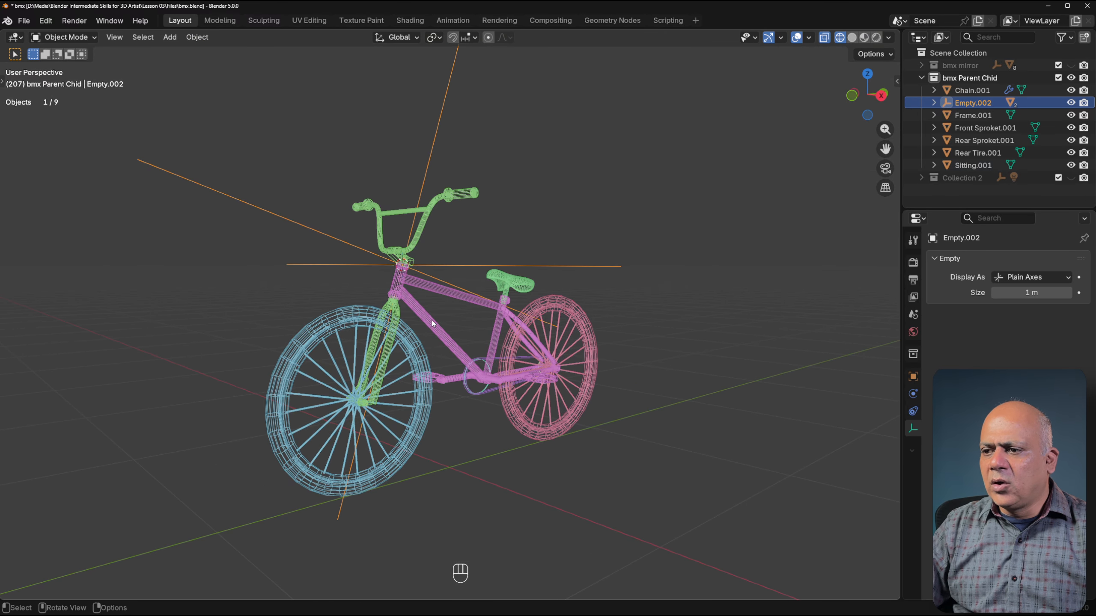
middle_click_drag(436, 322, 407, 331)
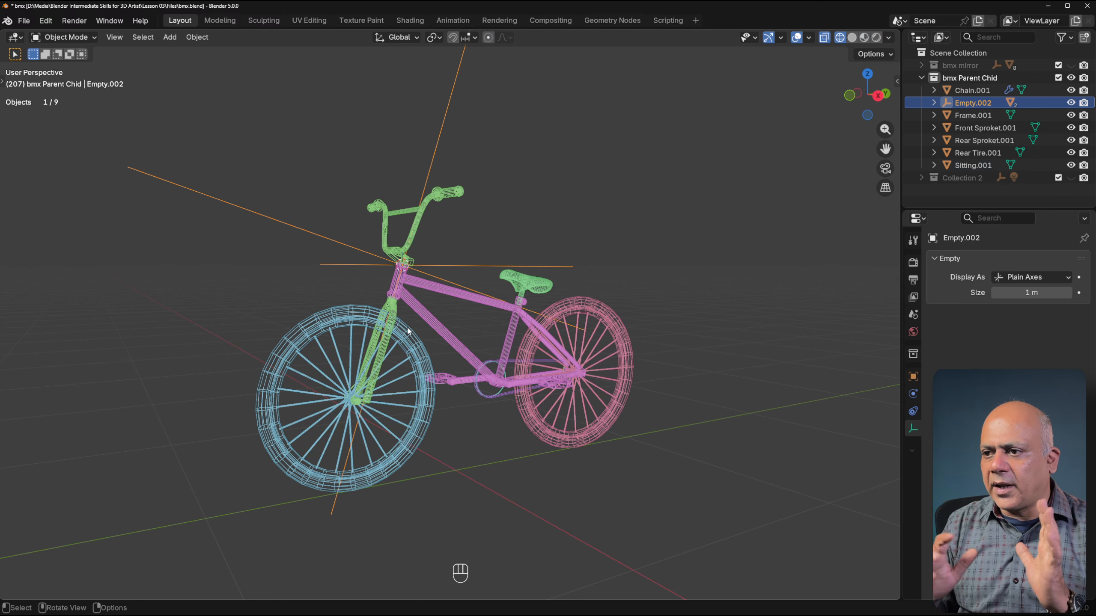
scroll(444, 338, "up", 5)
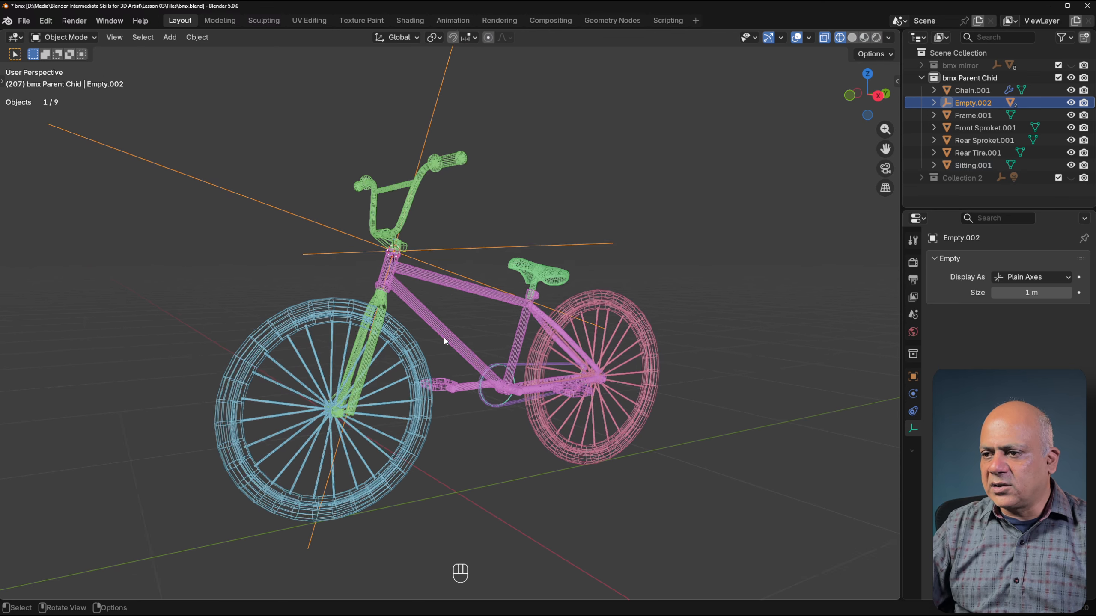
scroll(385, 313, "down", 6)
scroll(437, 329, "up", 2)
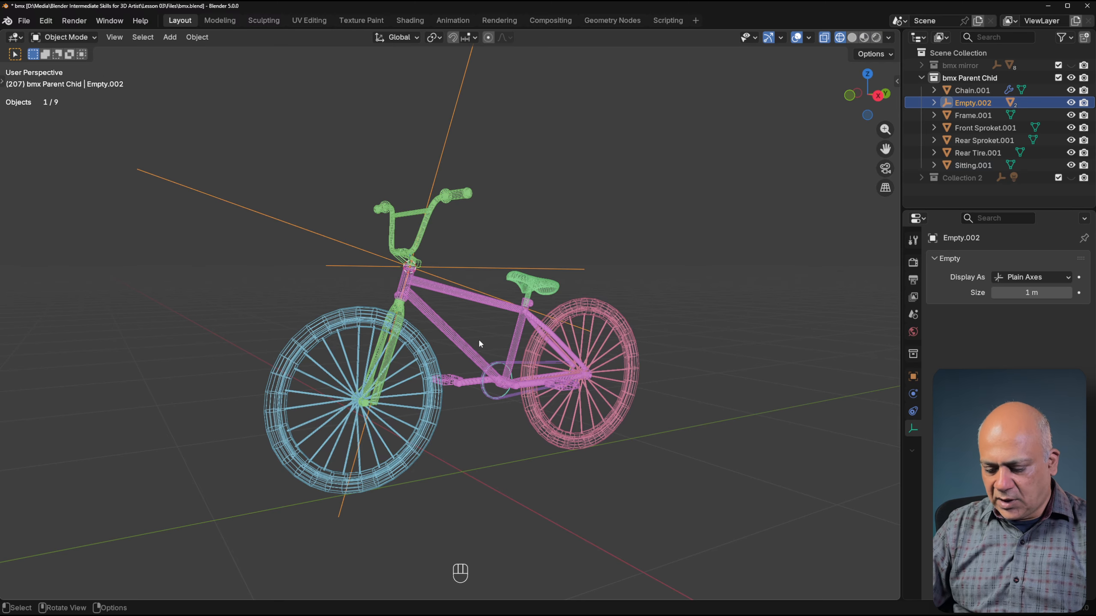
key("z")
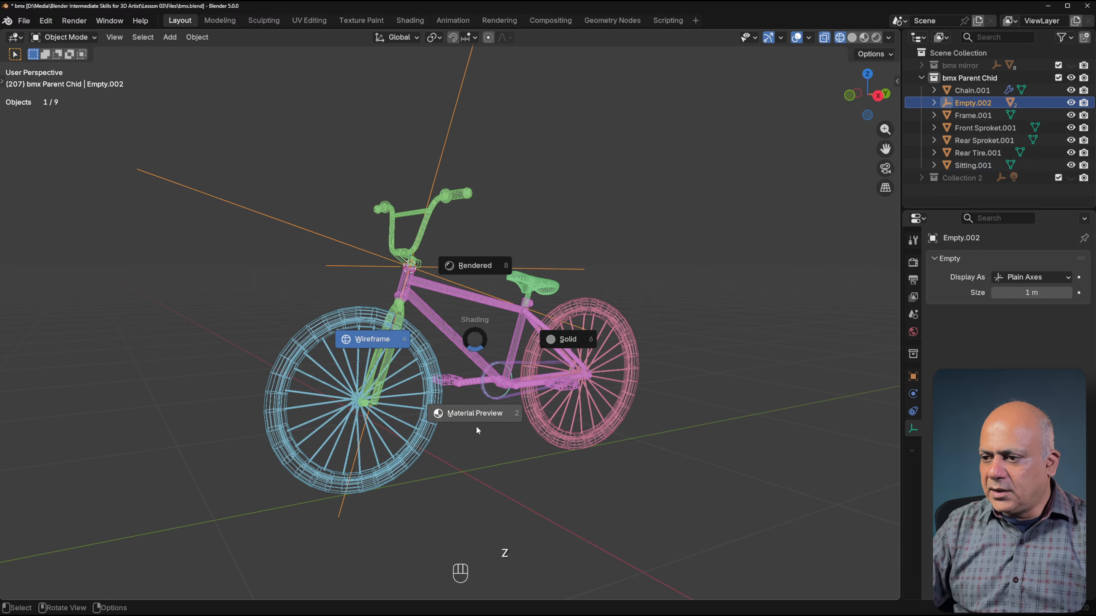
left_click(560, 342)
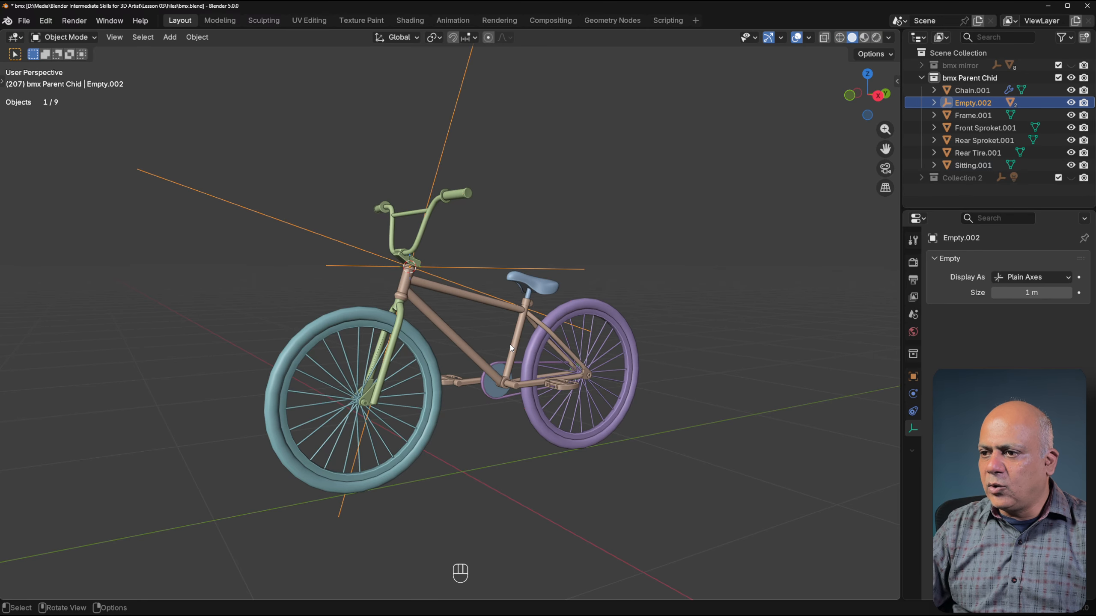
middle_click_drag(512, 349, 538, 322)
scroll(432, 264, "down", 6)
scroll(434, 236, "up", 2)
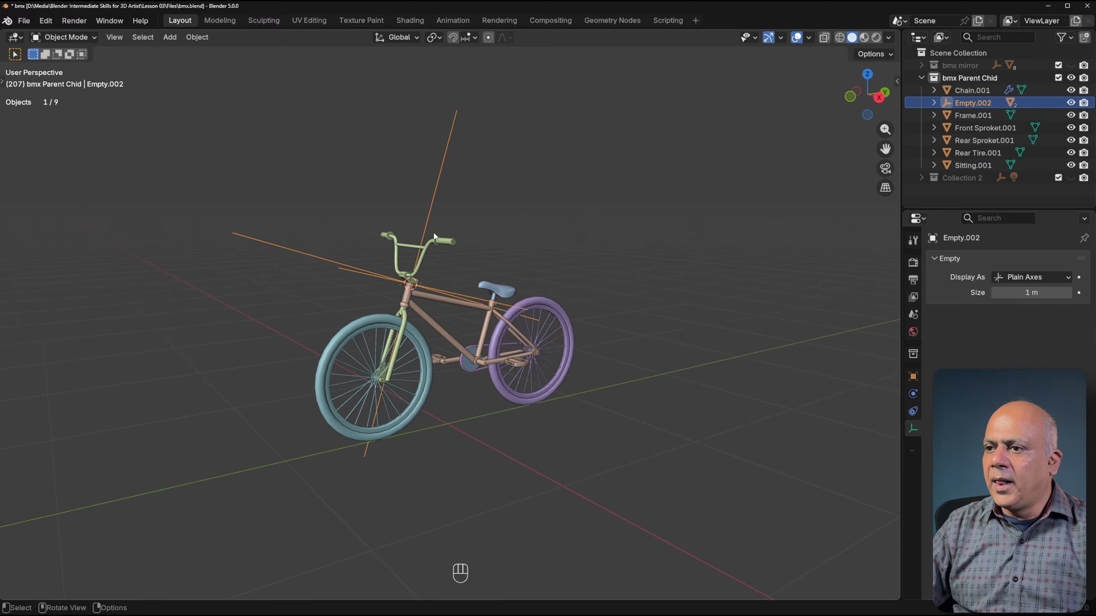
Hide the bmx Parent Chid collection and show the bmx mirror collection, viewing the bike from the front.
scroll(434, 237, "up", 1)
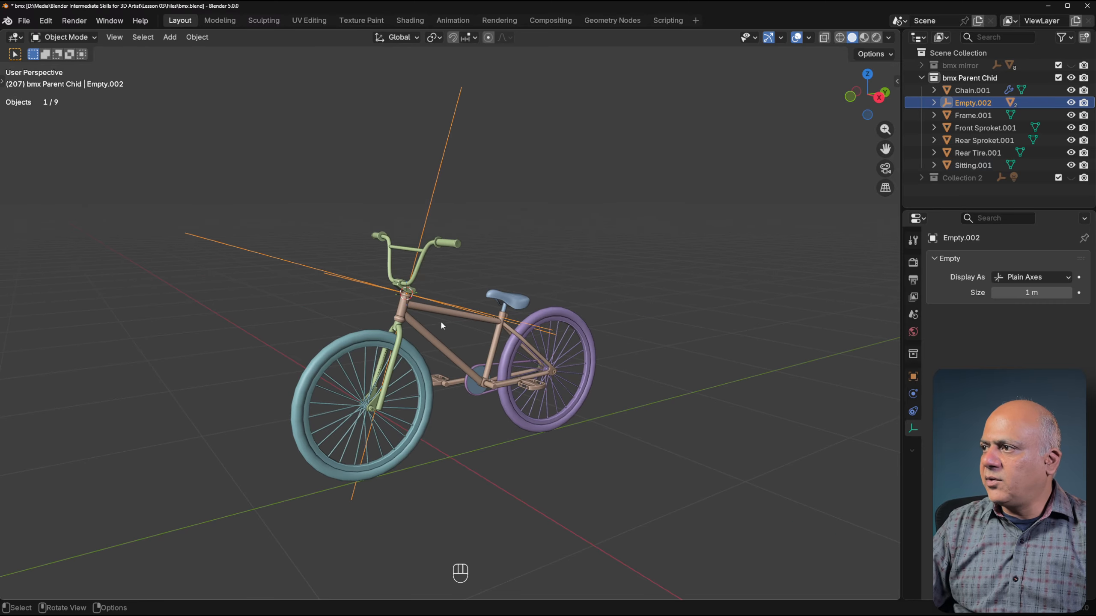
left_click(1071, 78)
left_click(1071, 65)
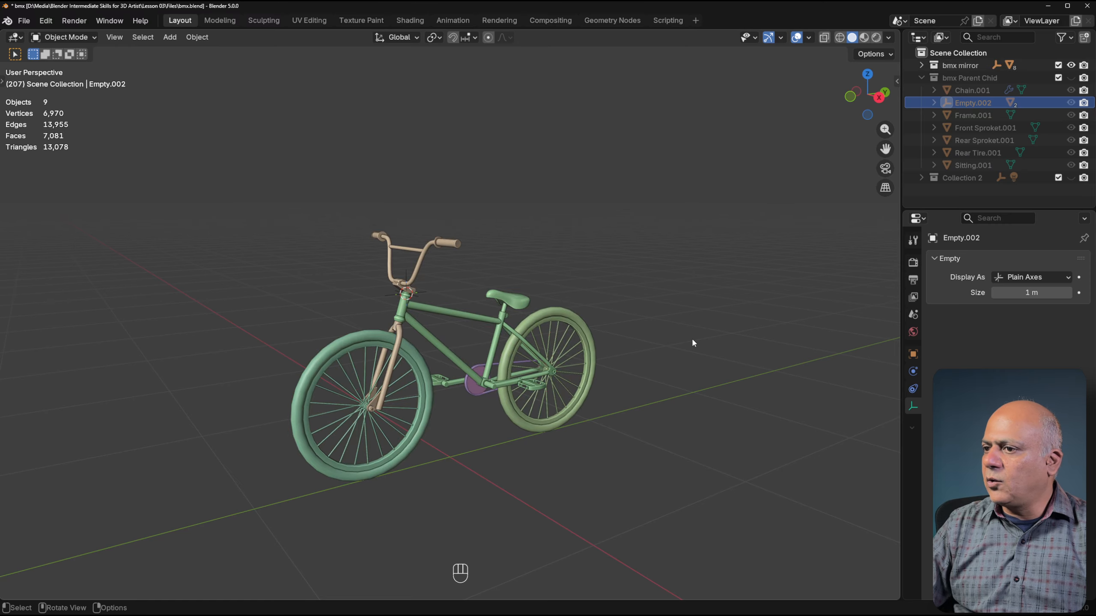
middle_click_drag(692, 343, 511, 351)
scroll(527, 336, "up", 3)
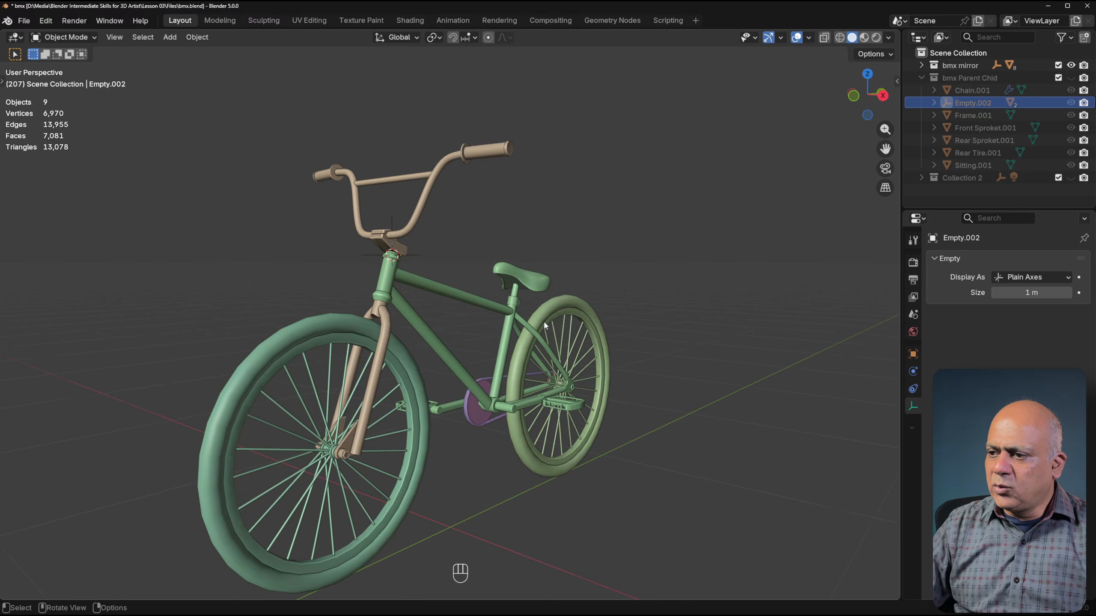
scroll(513, 311, "down", 5)
middle_click_drag(465, 293, 427, 298)
scroll(496, 328, "up", 4)
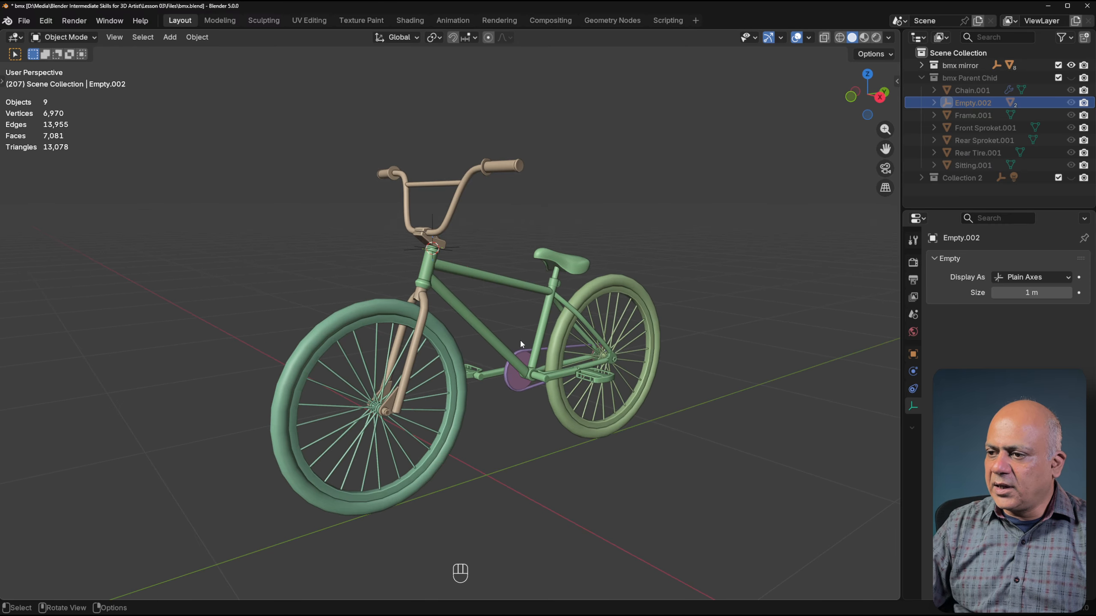
scroll(481, 275, "up", 3)
middle_click_drag(481, 276, 535, 292)
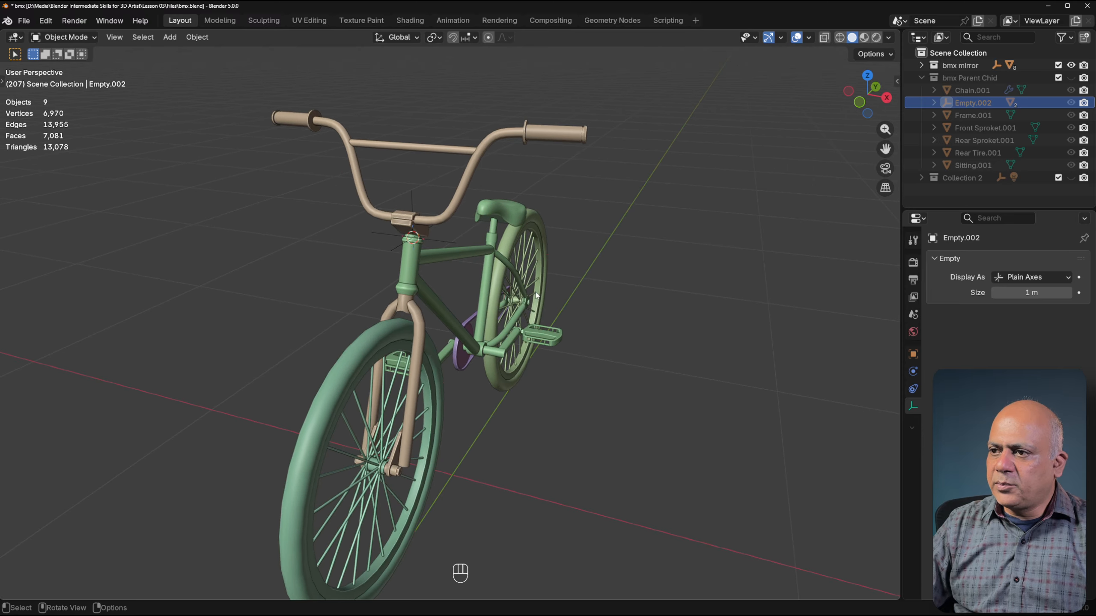
Select the empty at the head tube and move it about -0.083 m along the global X axis.
left_click(465, 190)
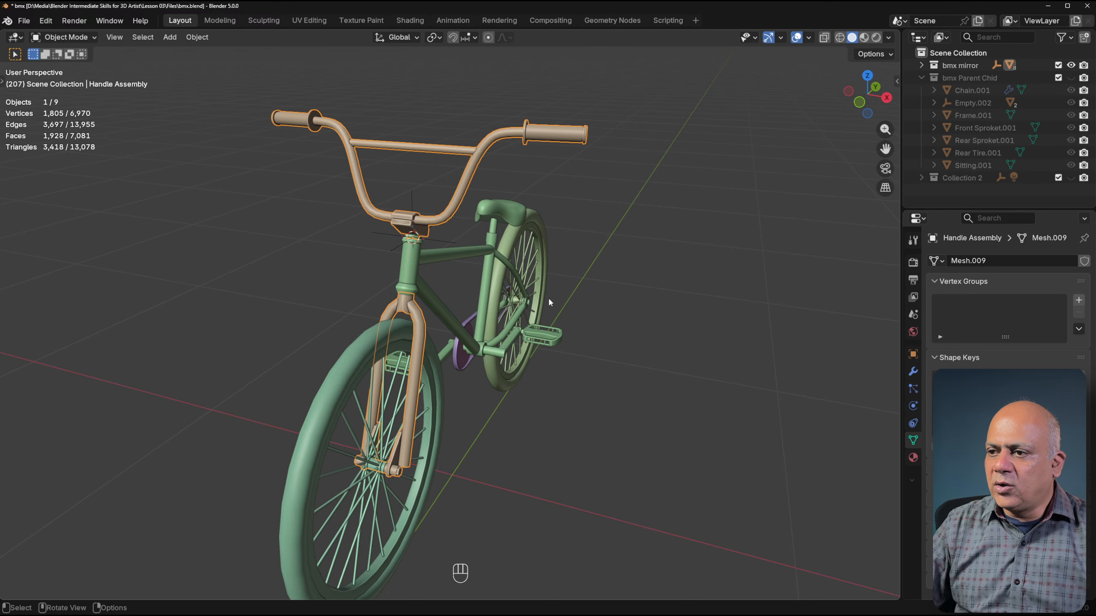
left_click(447, 245)
scroll(567, 318, "up", 3)
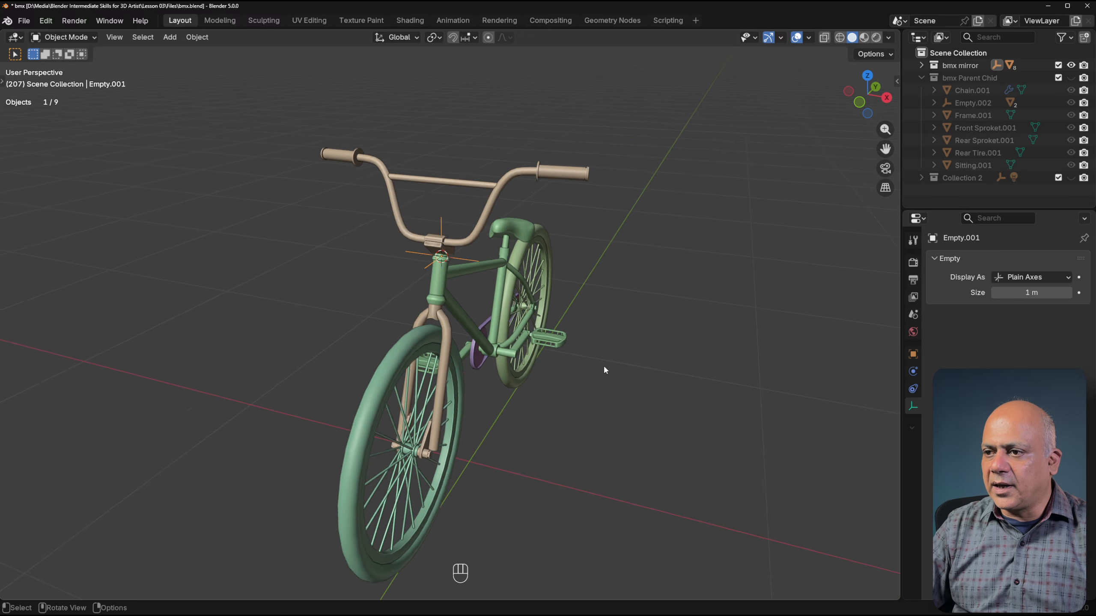
mouse_move(568, 320)
middle_mouse_down()
mouse_move(497, 325)
mouse_move(566, 341)
middle_mouse_up()
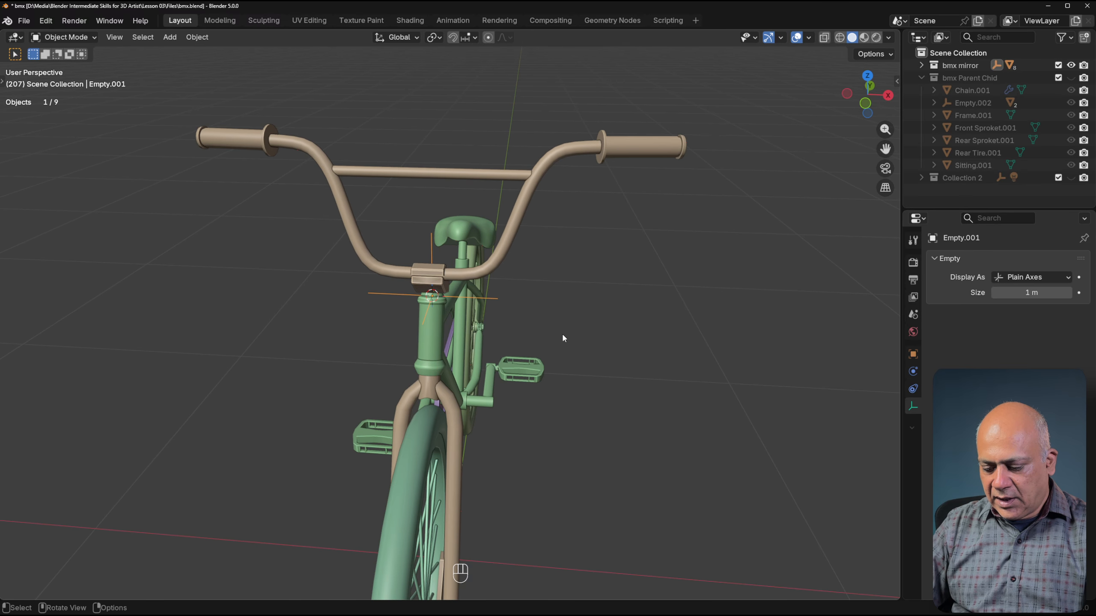
key("g")
key("x")
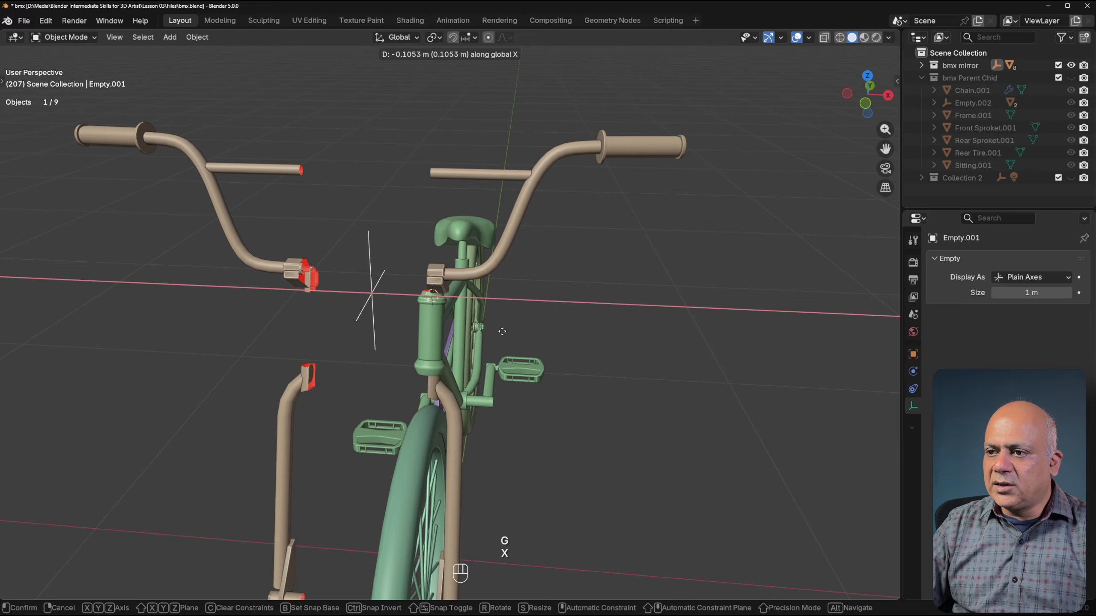
left_click(513, 336)
middle_click_drag(617, 438, 552, 380)
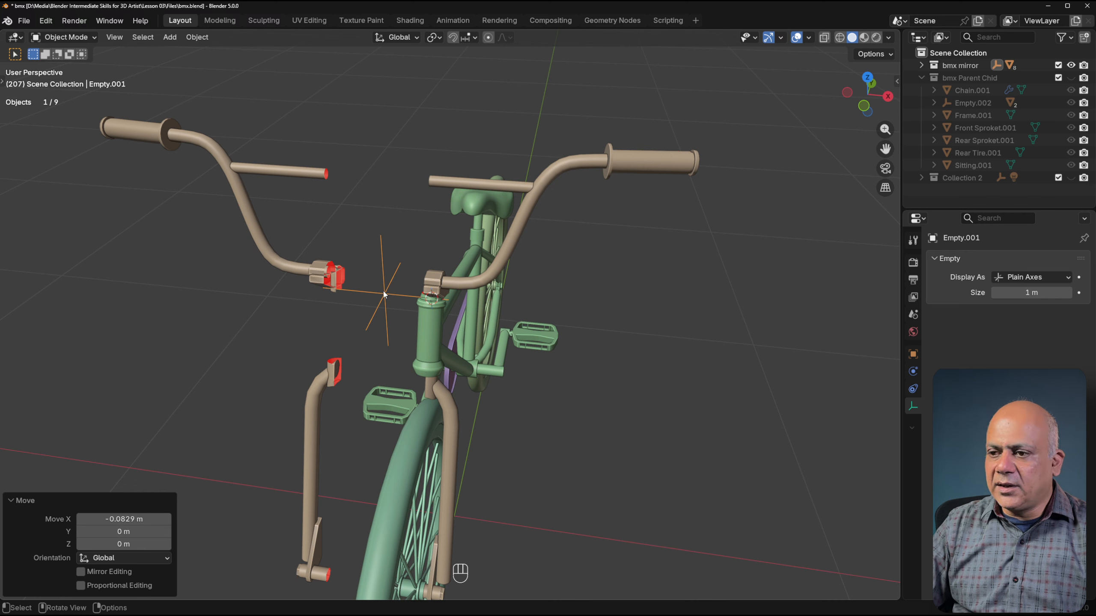
Inspect the split Handle Assembly and its empty, and undo the empty's move along X.
left_click(493, 280)
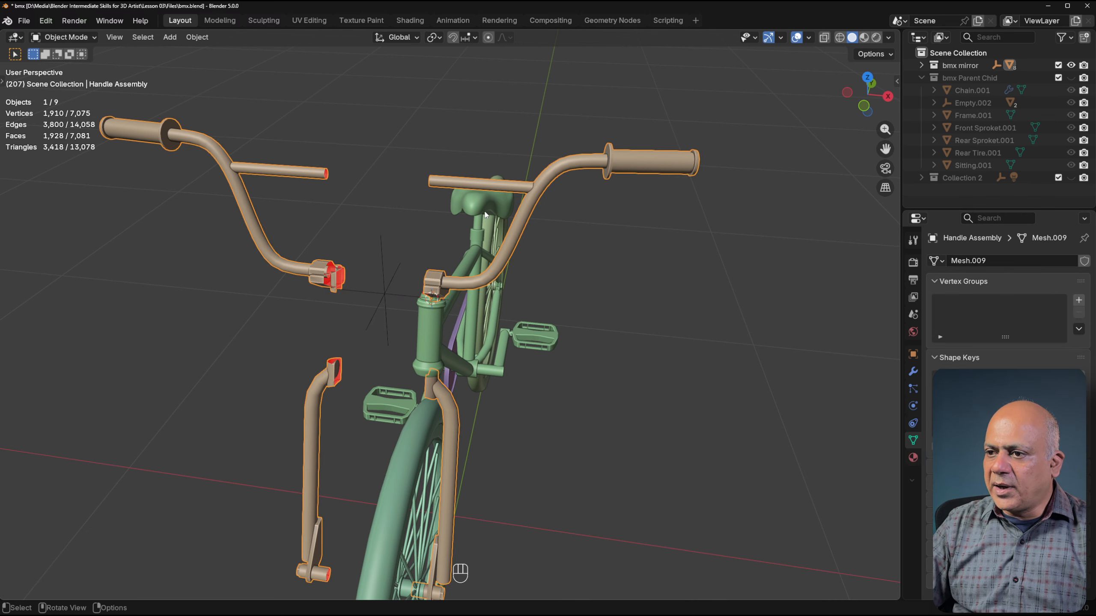
left_click(389, 302)
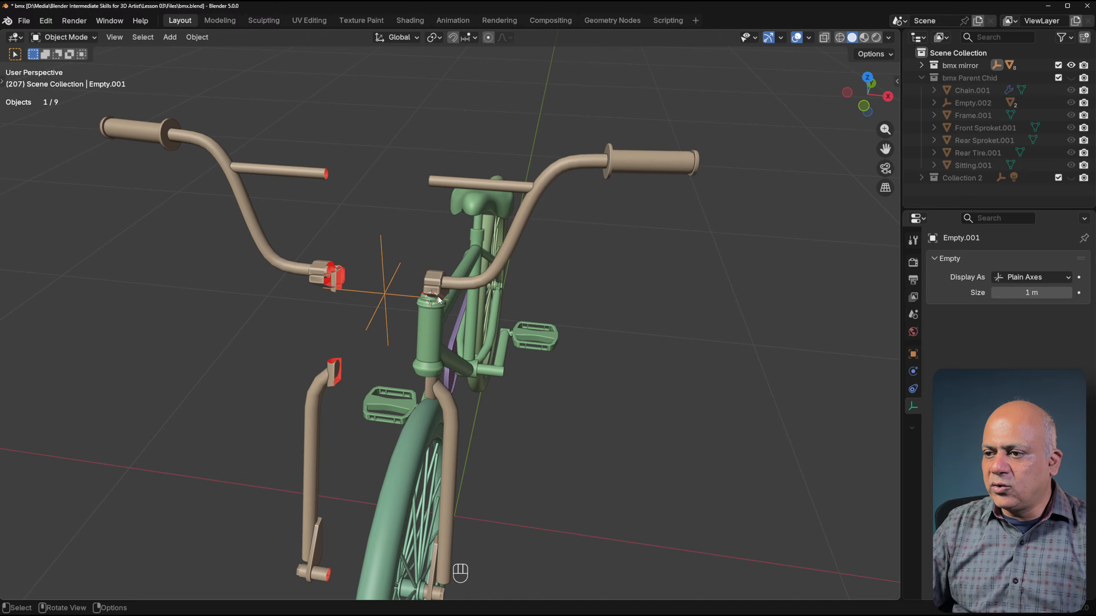
key("ctrl+z")
key("ctrl+z")
key("ctrl+z")
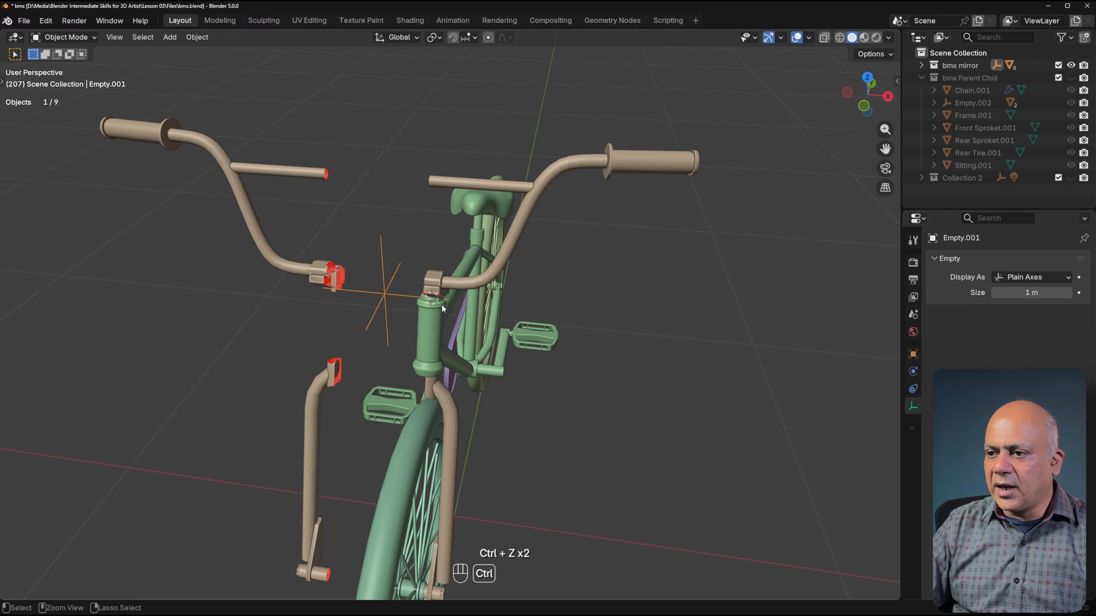
Show the Handle Assembly's Mirror modifier settings and select its whole mesh in Edit Mode to examine the modeled half.
left_click(509, 236)
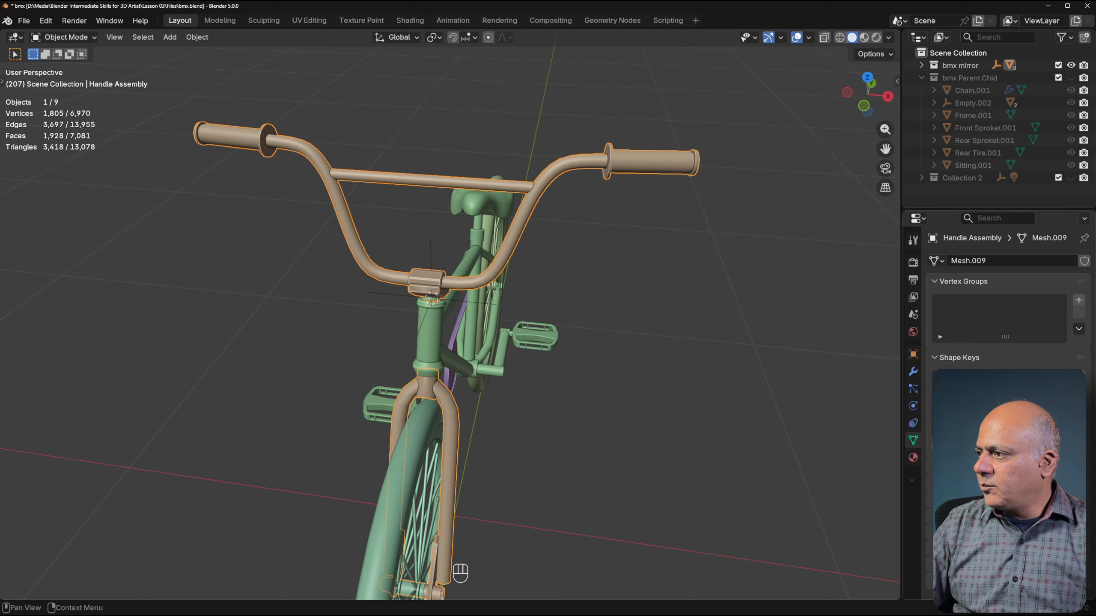
left_click(915, 374)
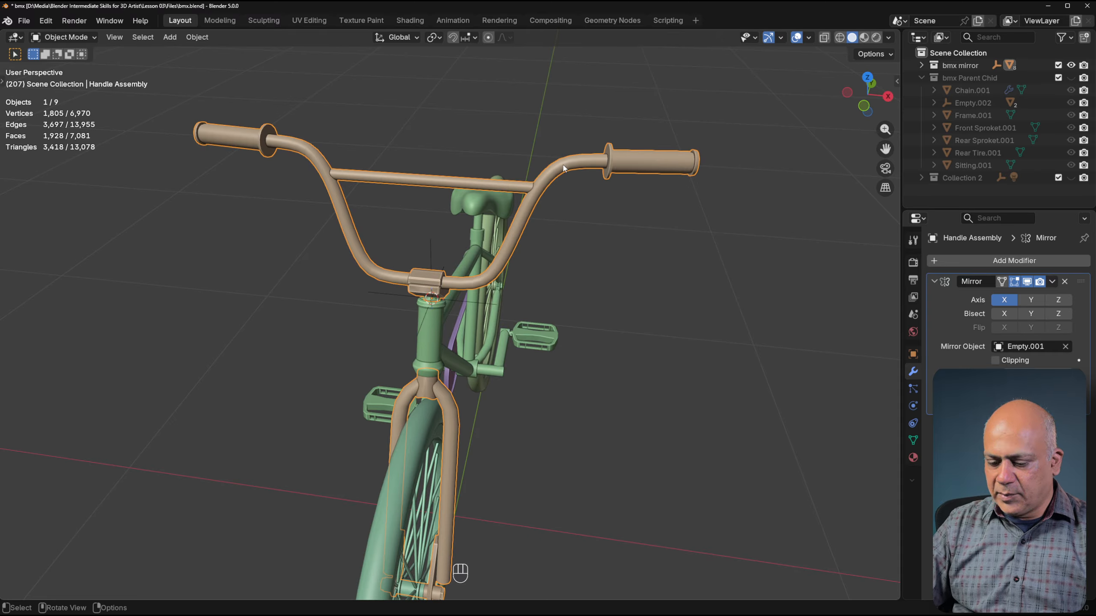
key("Tab")
left_click(655, 357)
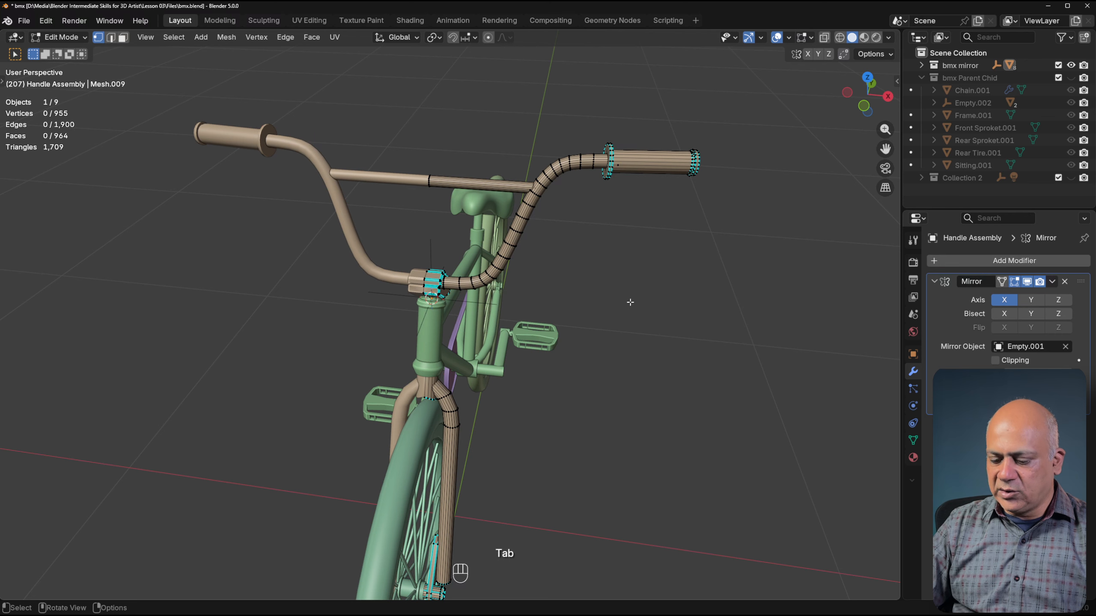
key("a")
scroll(628, 296, "down", 3)
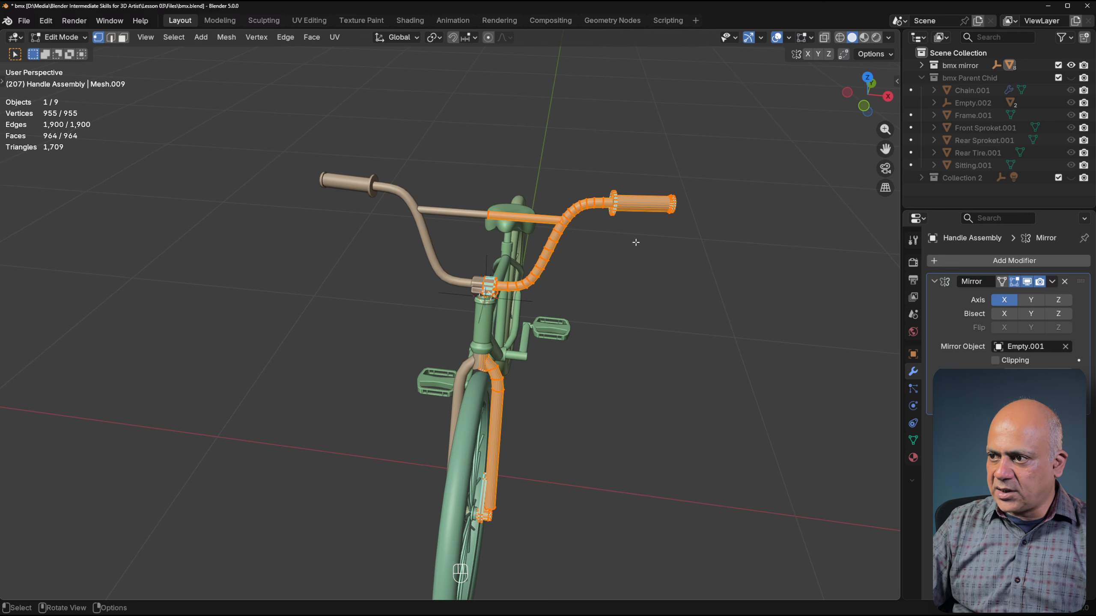
Try moving the vertices at the outer end of the modeled handlebar grip without keeping the change, and return to Object Mode.
scroll(691, 182, "up", 5)
left_click_drag(694, 155, 766, 276)
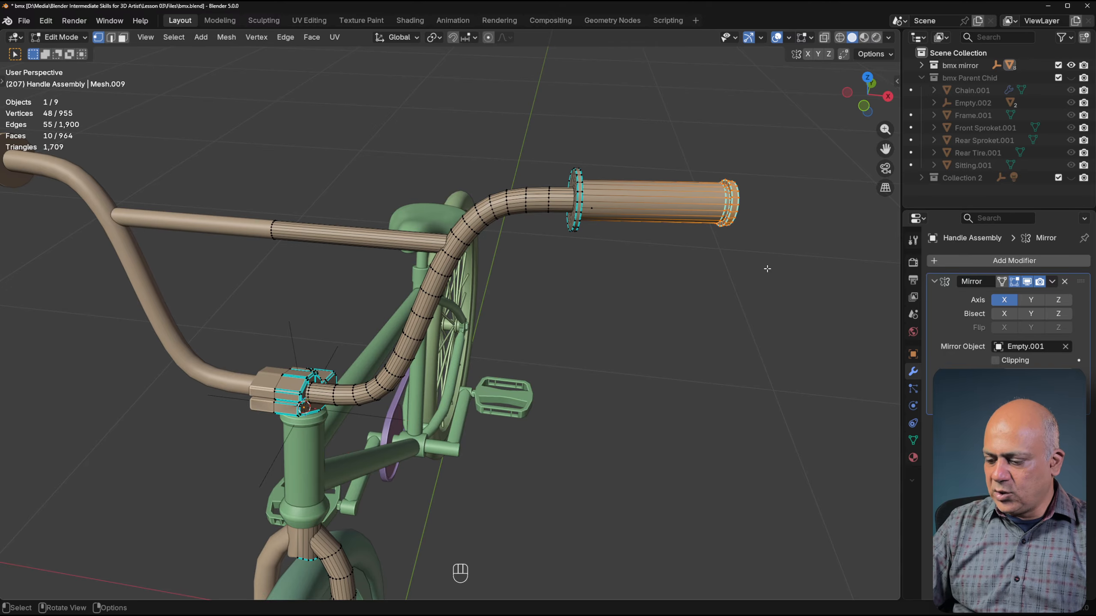
scroll(765, 268, "down", 2)
key("g")
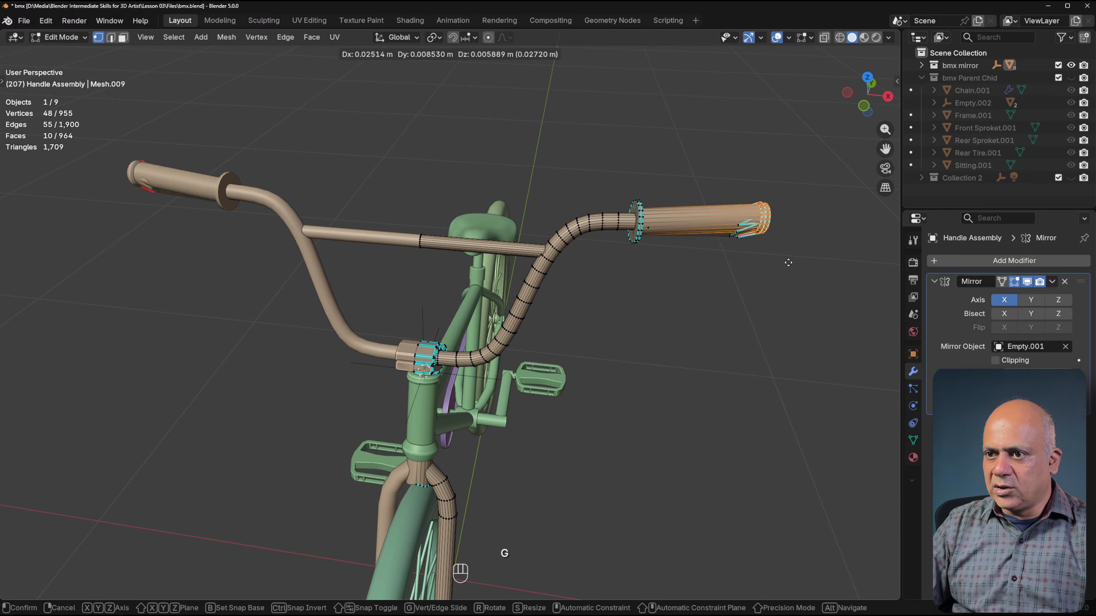
right_click(688, 274)
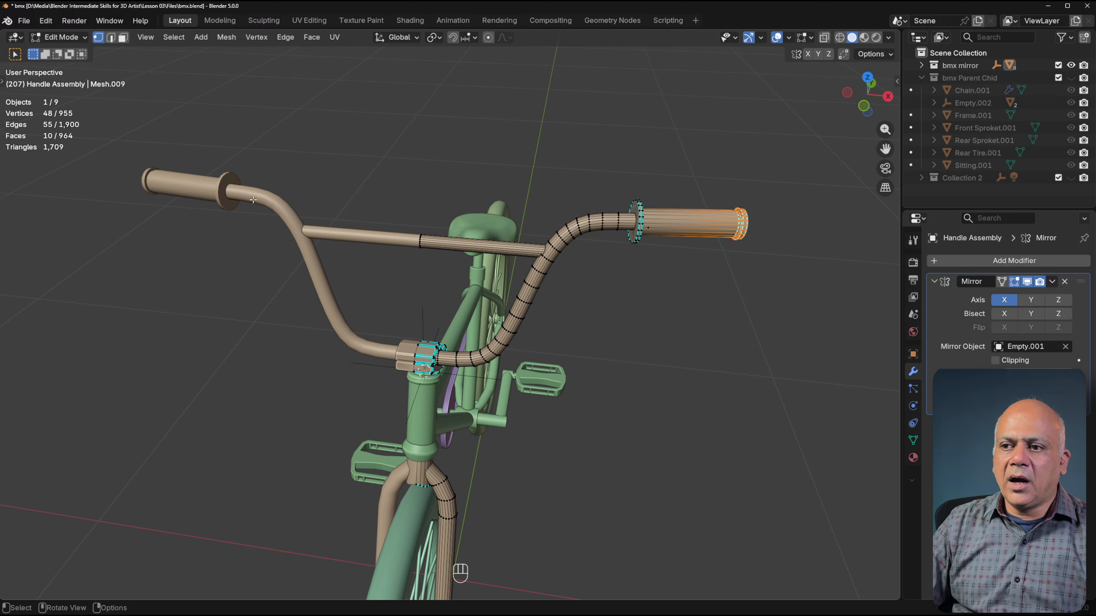
key("Tab")
key("Tab")
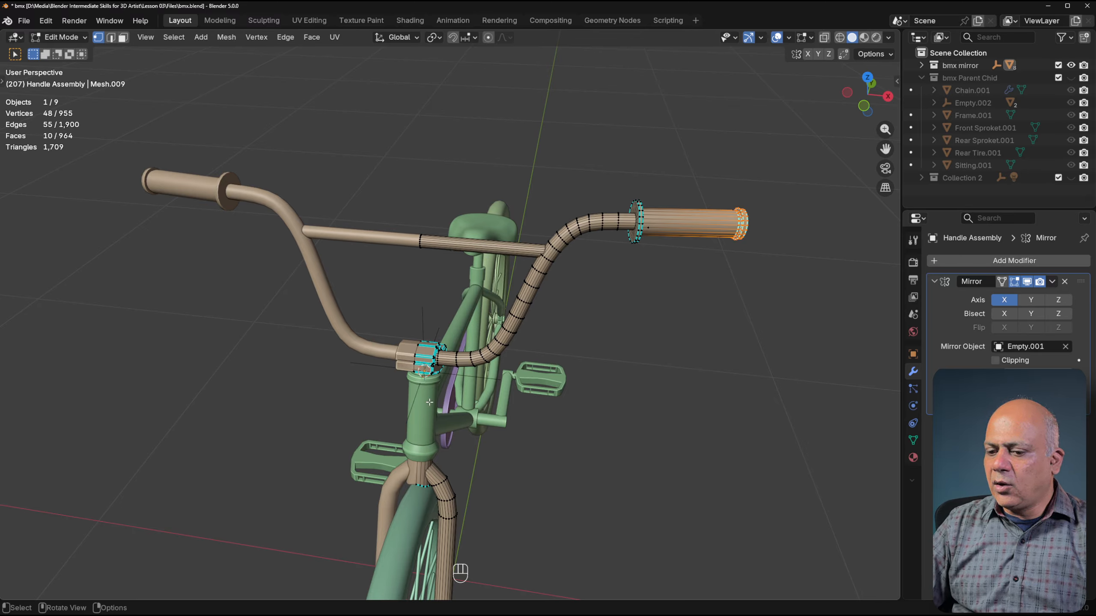
key("Tab")
Expand the bmx mirror collection and compare the Handle Assembly's Mirror modifier with its mirror object, Empty.001.
left_click(483, 384)
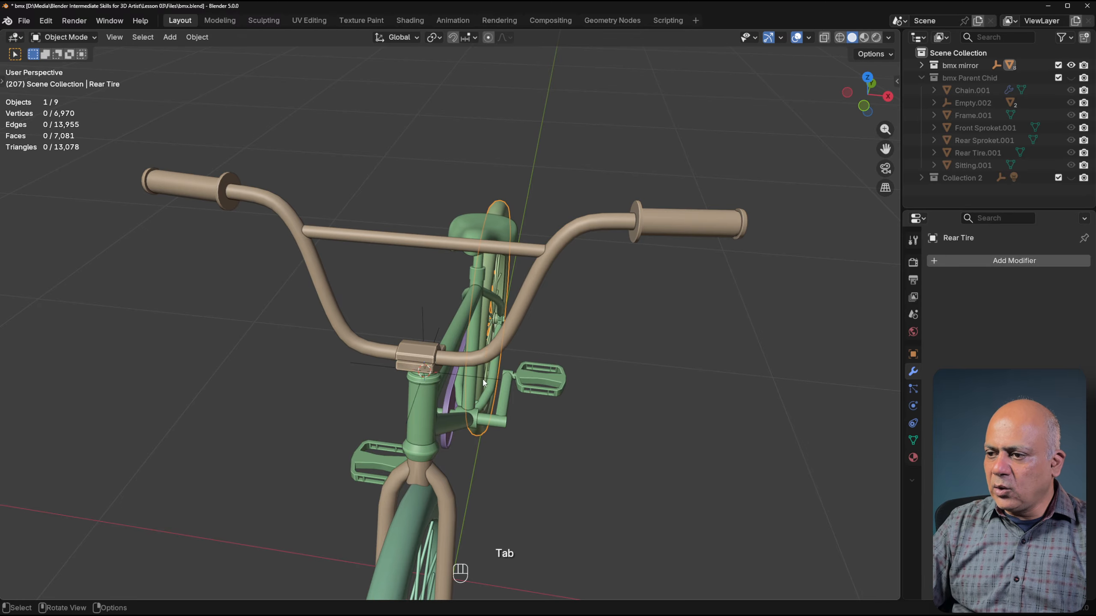
left_click(435, 335)
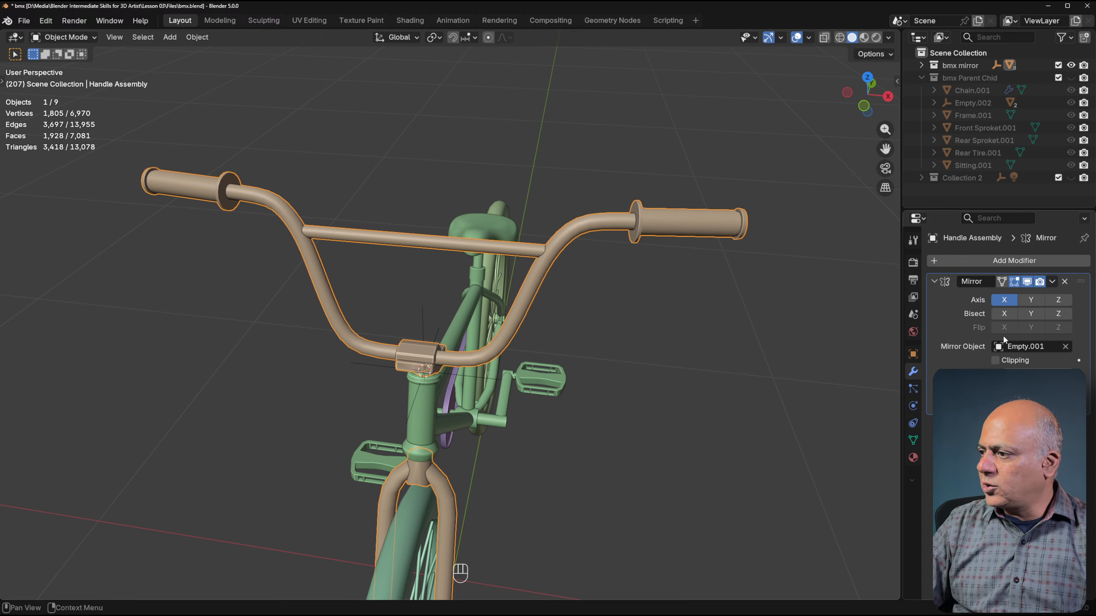
left_click(424, 319)
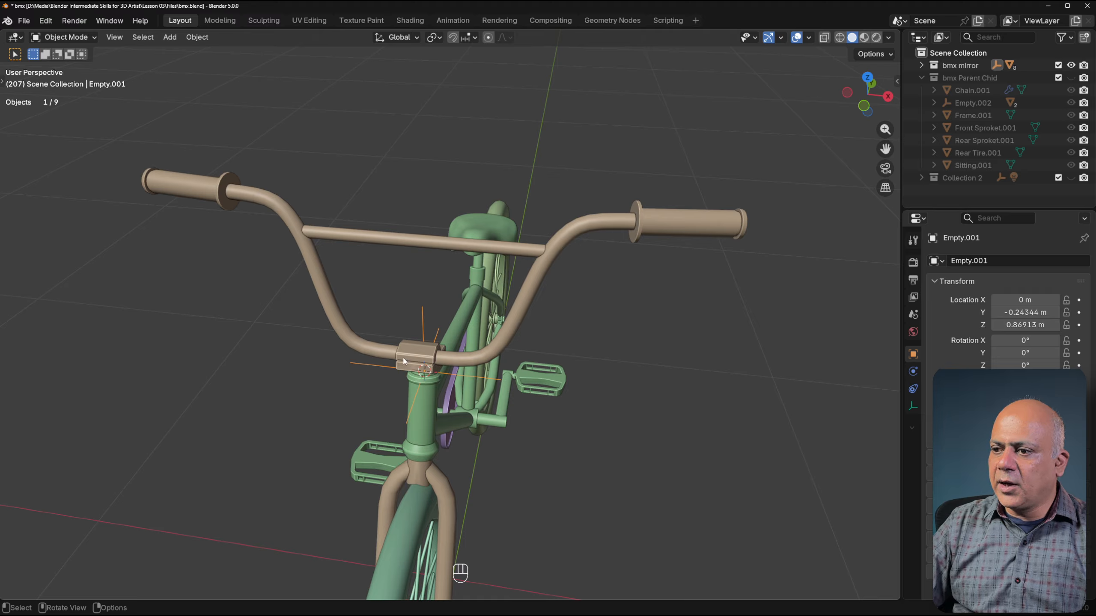
left_click(922, 65)
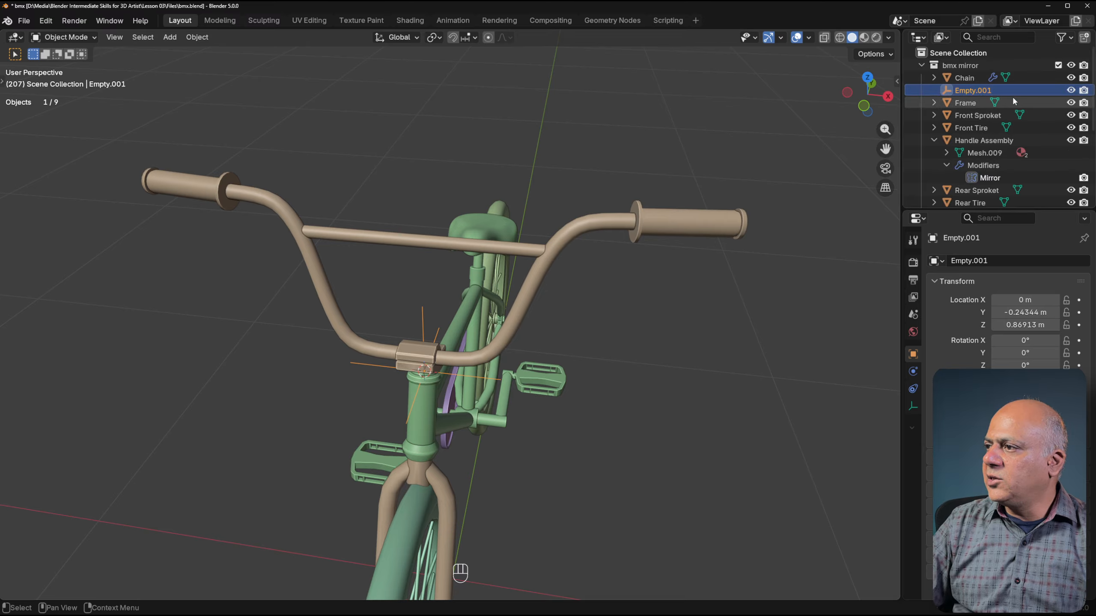
left_click(527, 305)
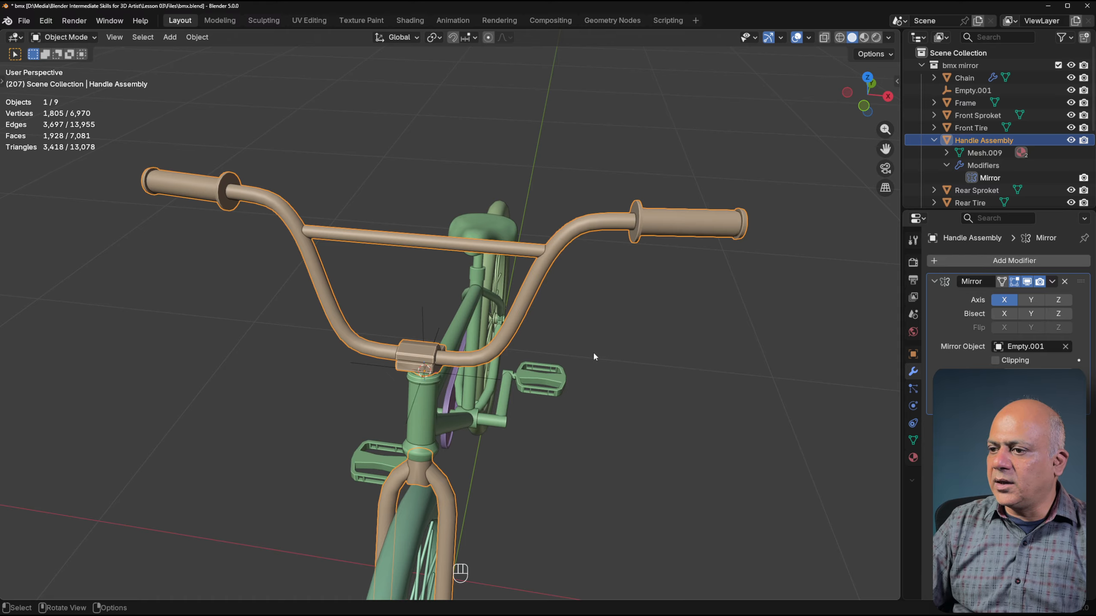
left_click(422, 325)
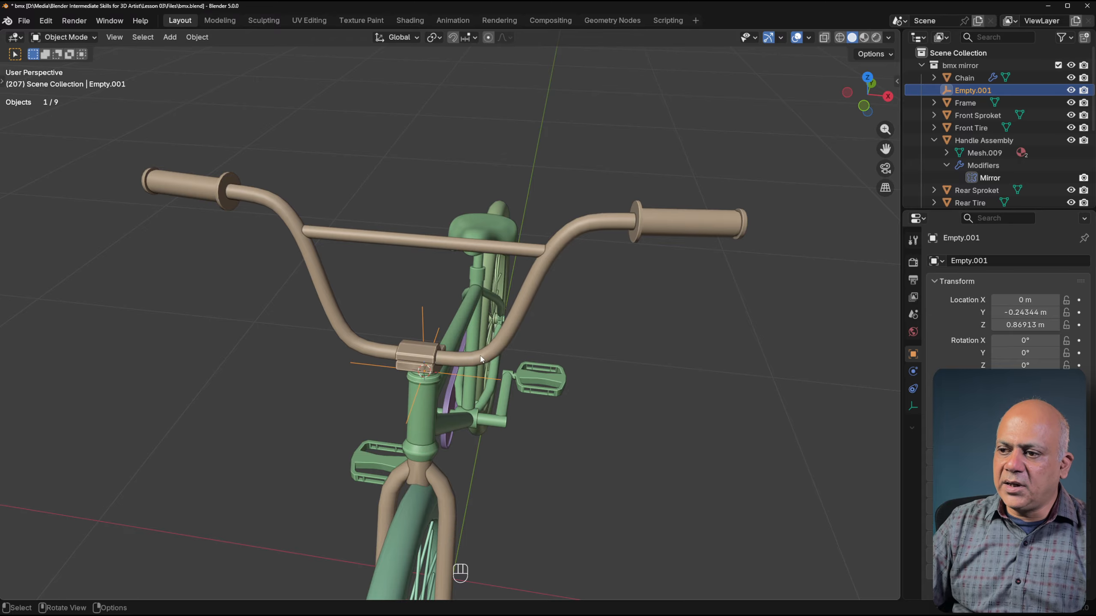
Examine the empty's placement relative to the handlebars from several angles and in a front orthographic view.
scroll(422, 425, "down", 3)
middle_click_drag(421, 424, 460, 354)
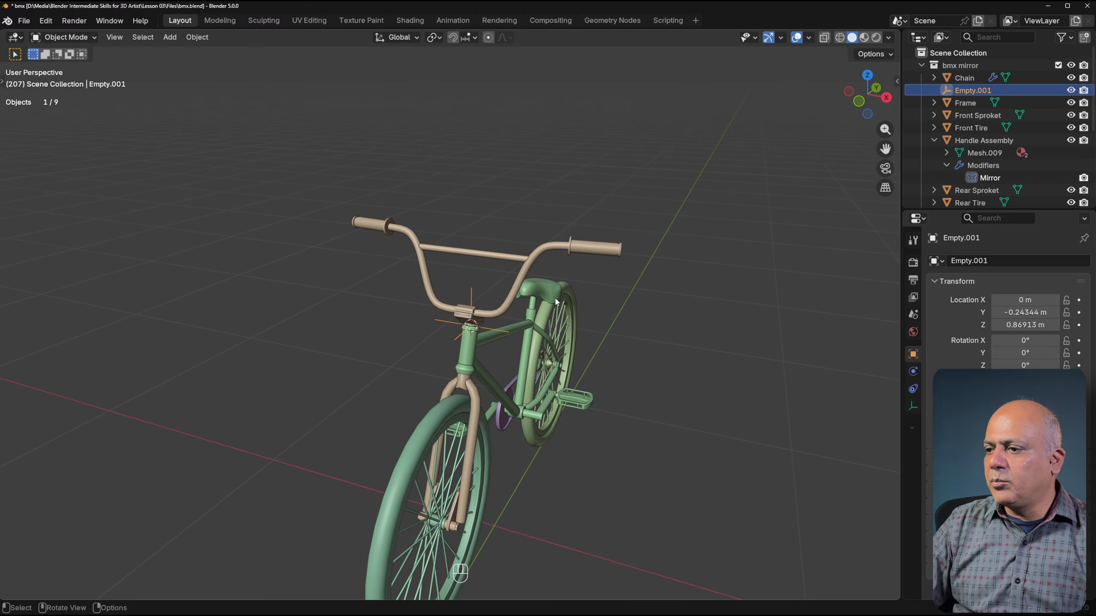
middle_click_drag(404, 336, 546, 333)
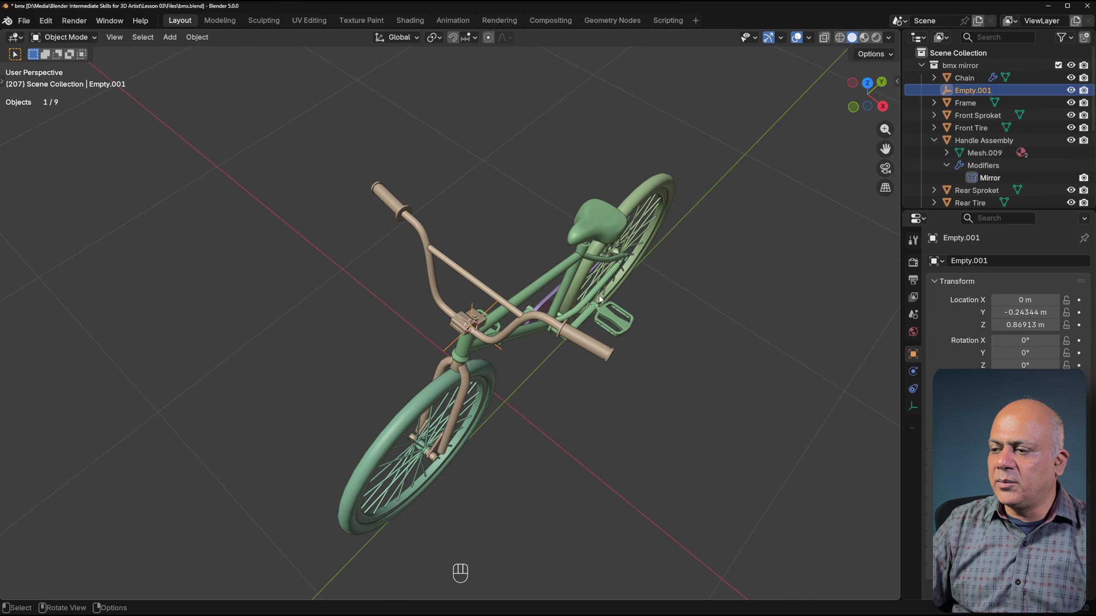
middle_click_drag(601, 298, 469, 329)
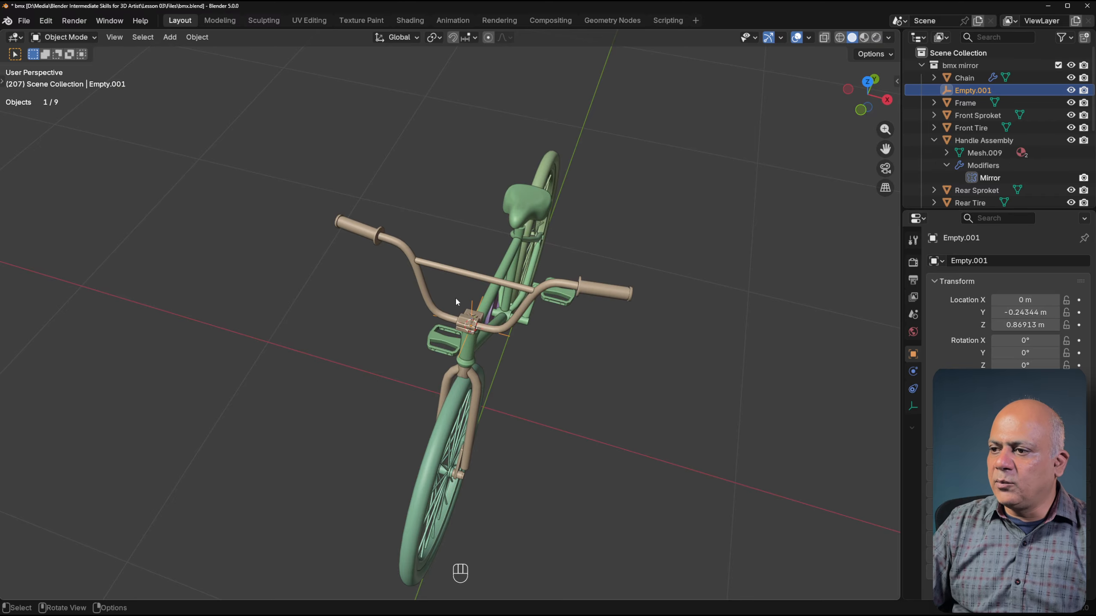
scroll(444, 327, "up", 5)
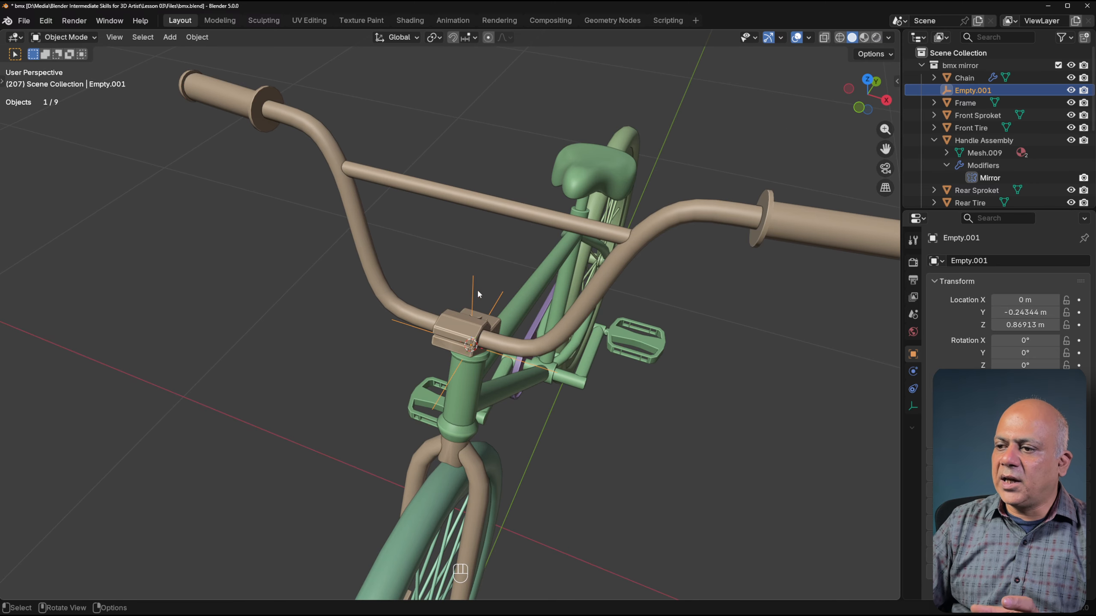
key("KP_1")
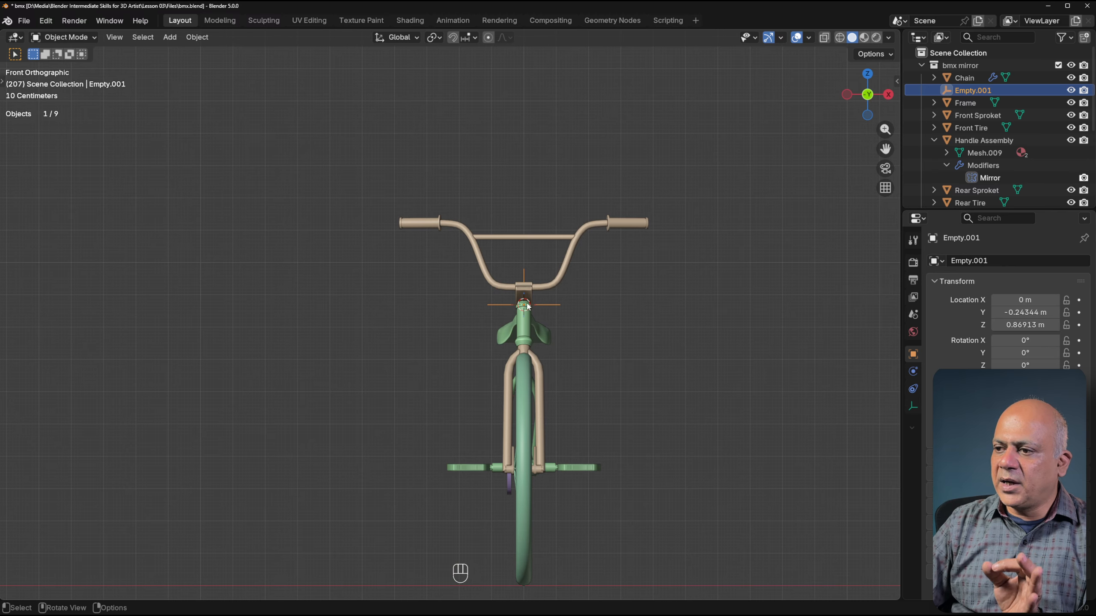
Select the Handle Assembly and examine it around the stem and head tube in perspective.
left_click(559, 283)
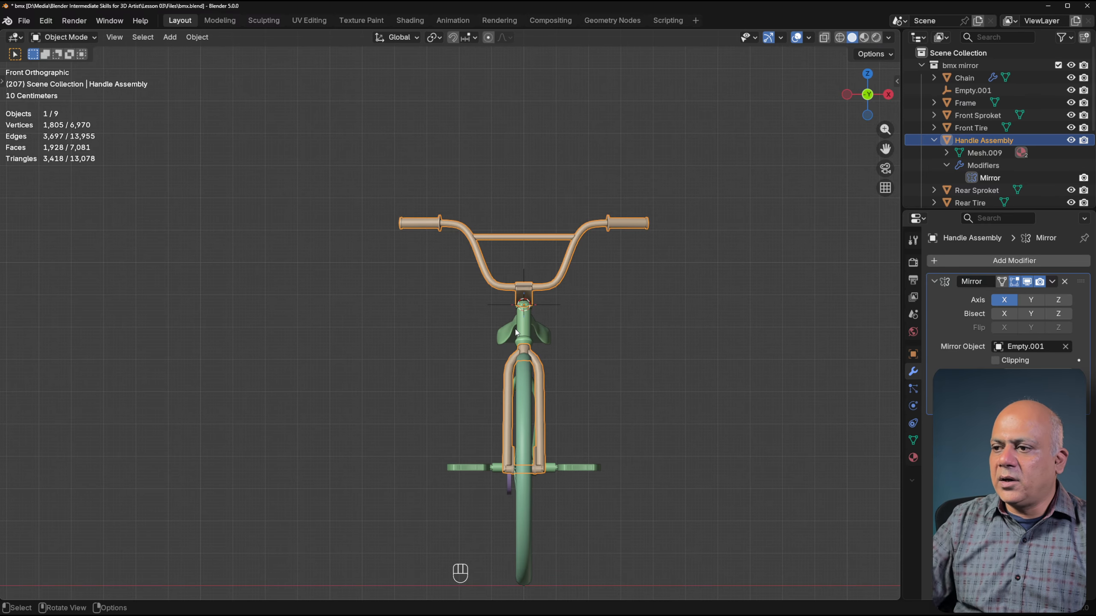
scroll(515, 328, "down", 3)
middle_click_drag(526, 363, 780, 265)
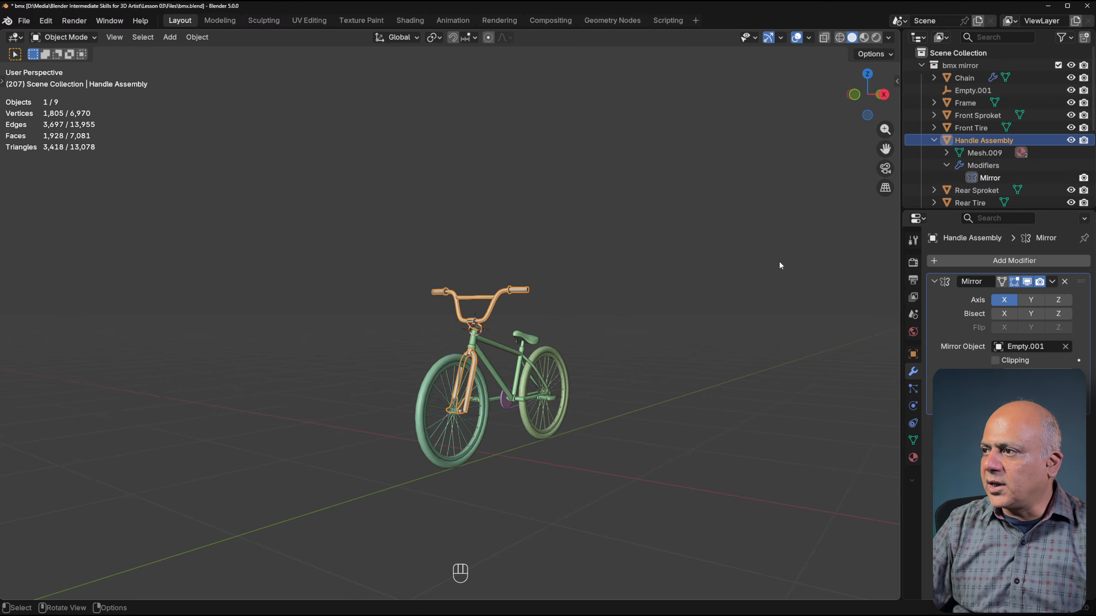
scroll(647, 345, "up", 3)
middle_click_drag(345, 310, 374, 341)
scroll(277, 273, "up", 6)
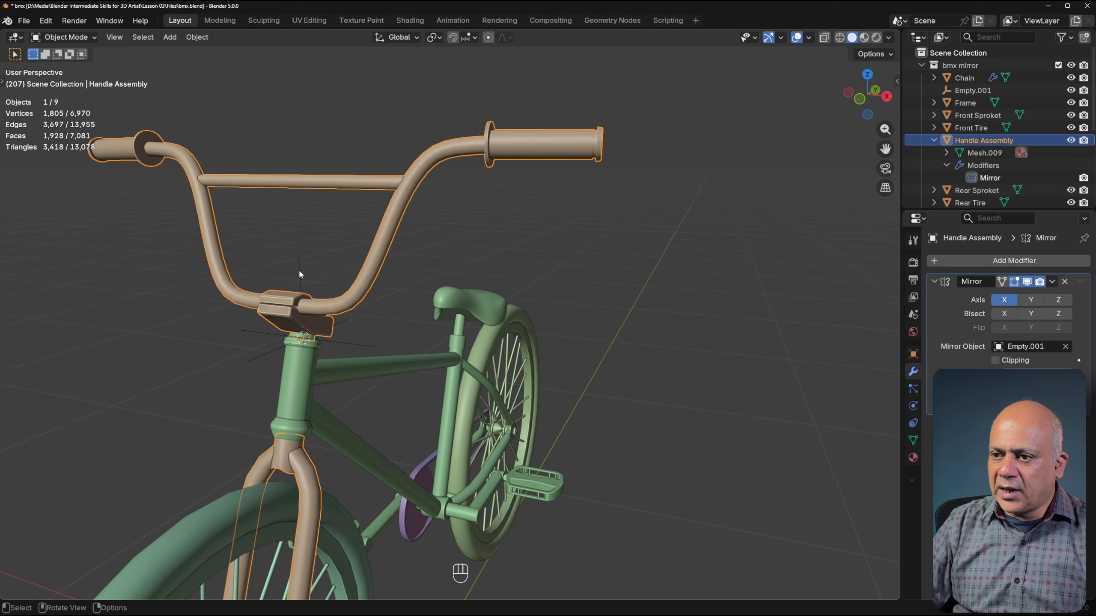
Select the empty at the top of the head tube and show its transform values.
left_click(300, 274)
scroll(843, 234, "down", 4)
middle_click_drag(842, 233, 730, 283)
scroll(698, 301, "up", 4)
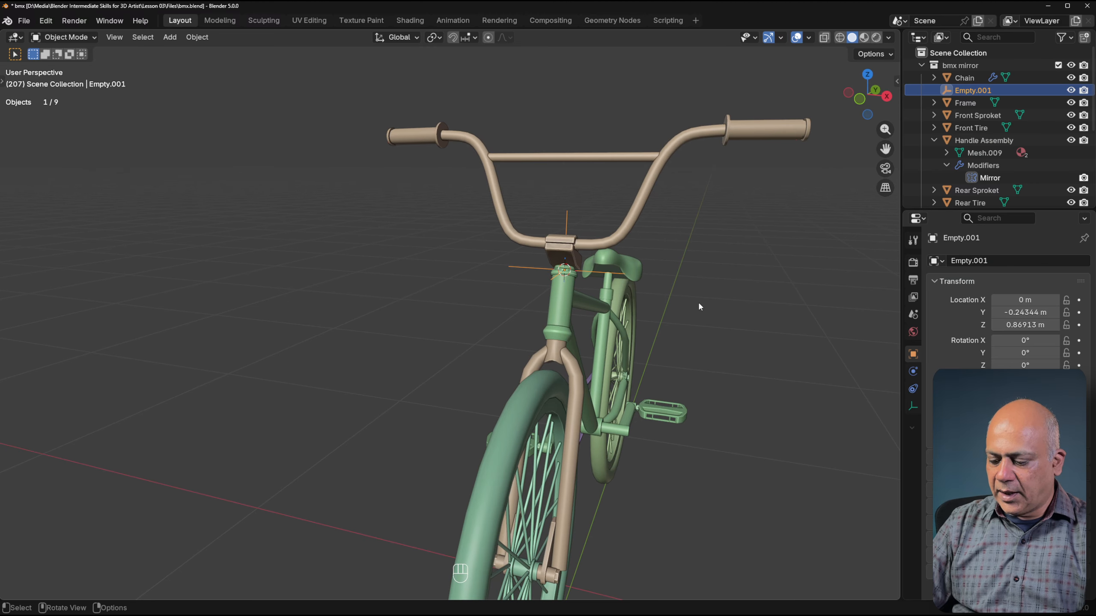
key("n")
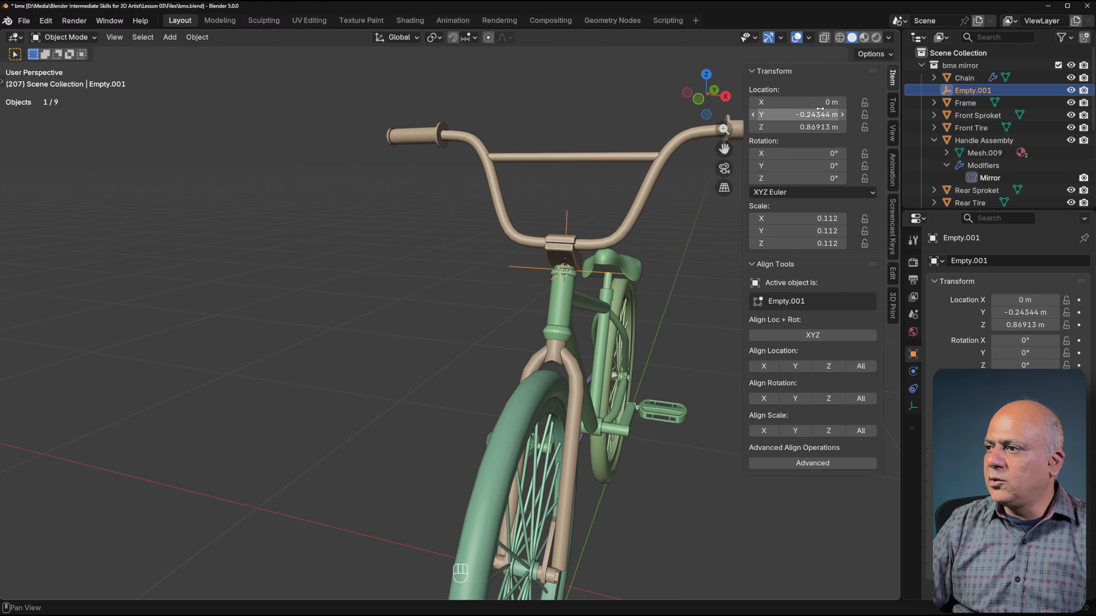
scroll(457, 189, "down", 1)
middle_click_drag(457, 193, 462, 213)
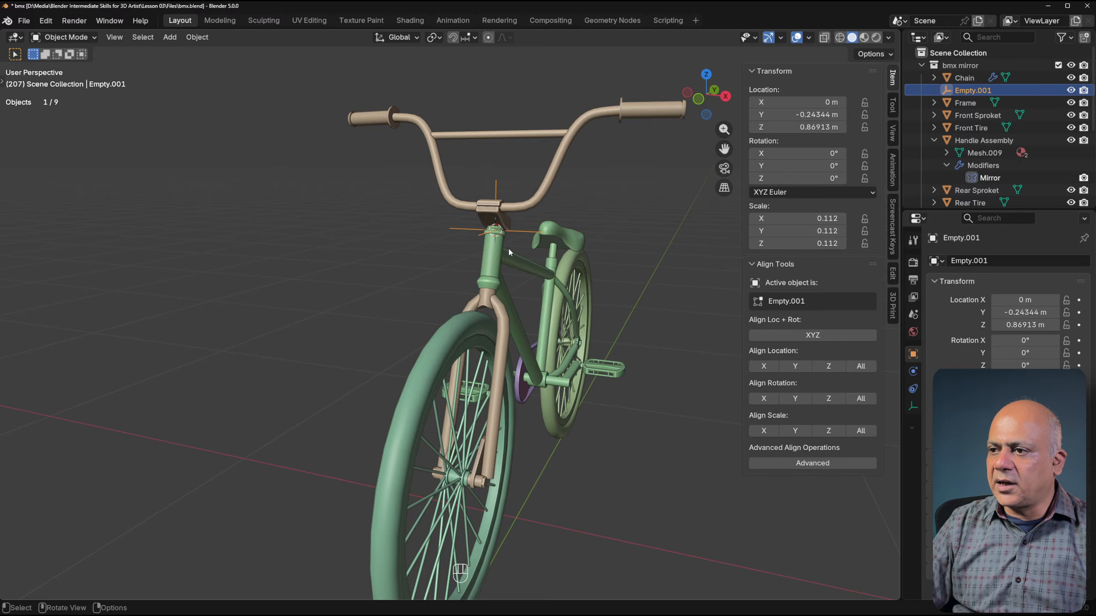
Snap the 3D cursor to the selected empty at the top of the head tube.
scroll(509, 250, "down", 3)
scroll(510, 252, "up", 2)
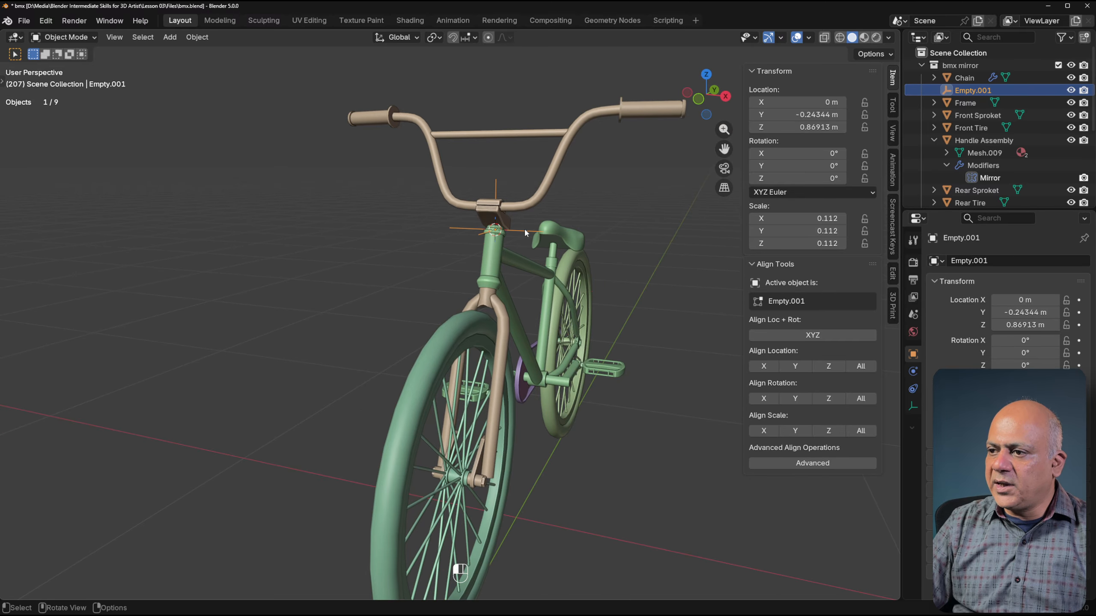
key("shift+s")
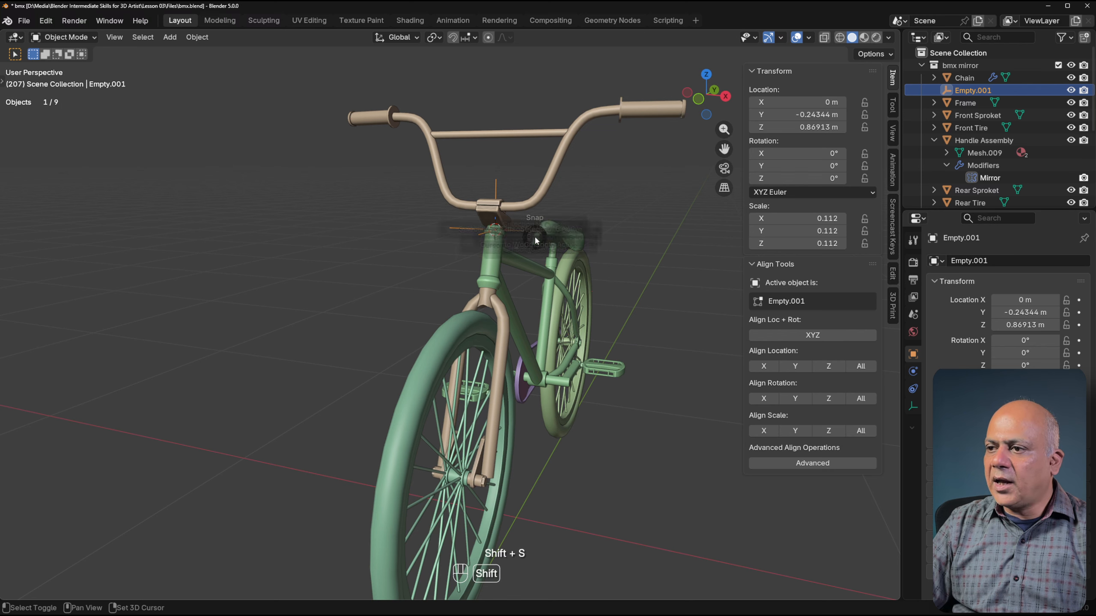
left_click(532, 311)
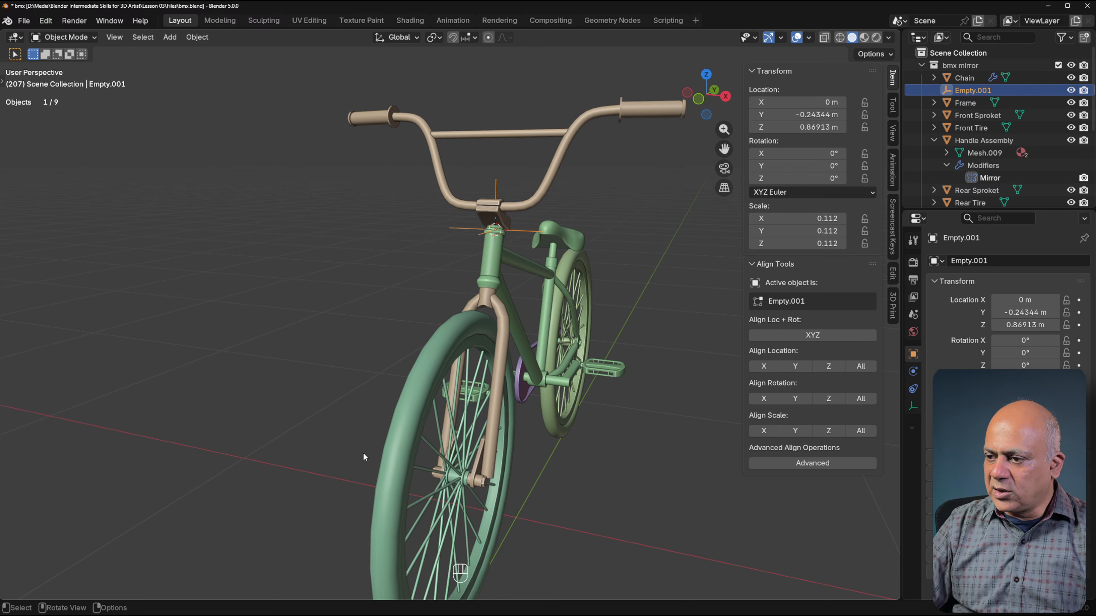
Bring up the Front Tire's Set Origin options, dismiss them unused, and reselect the empty on the head tube.
left_click(463, 321)
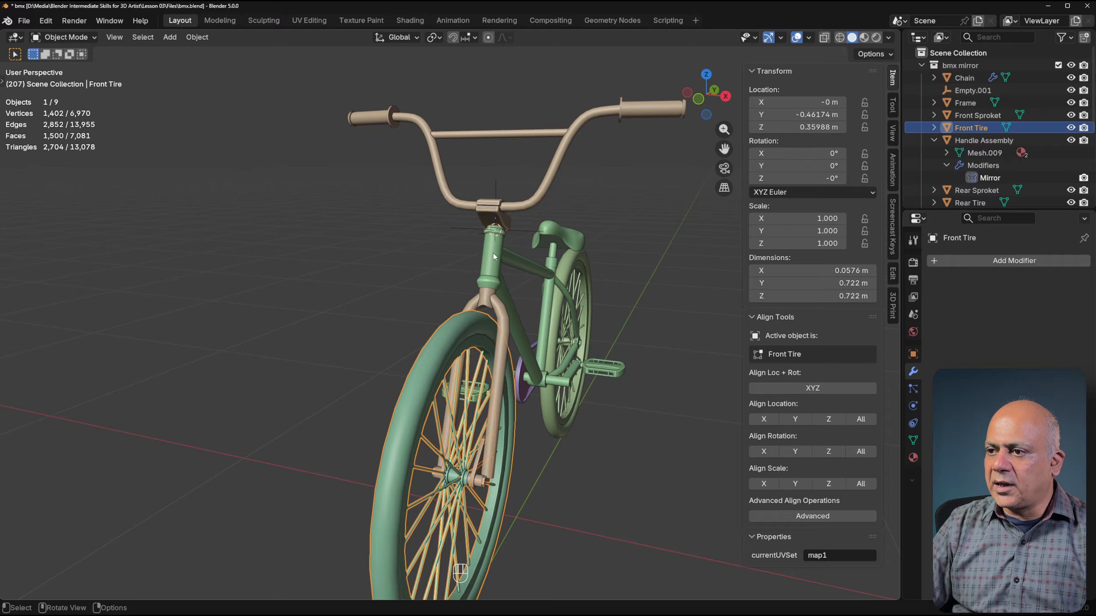
right_click(462, 313)
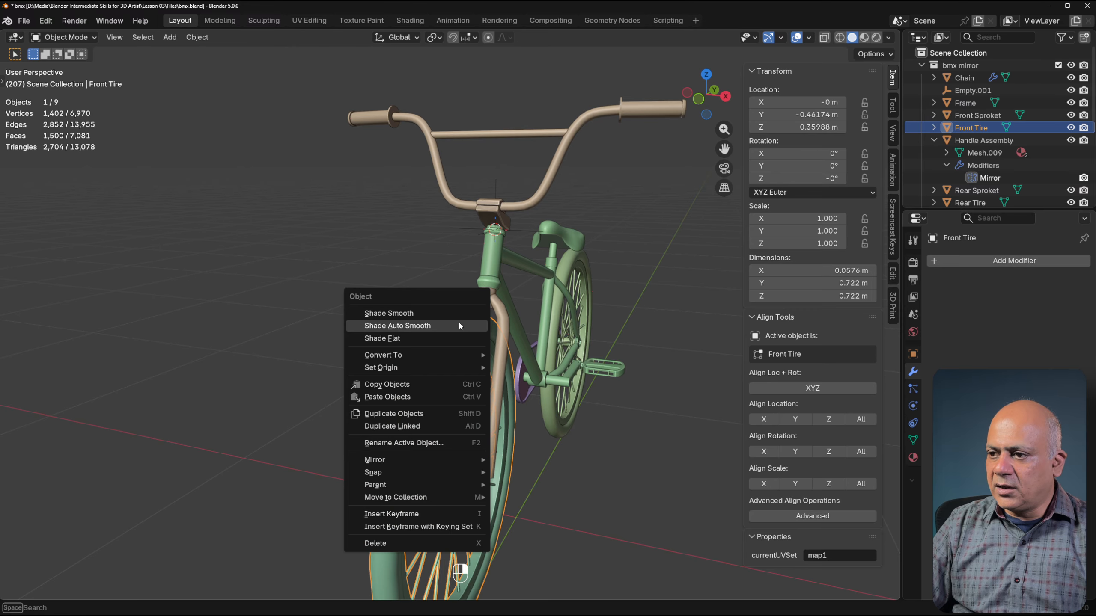
mouse_move(395, 369)
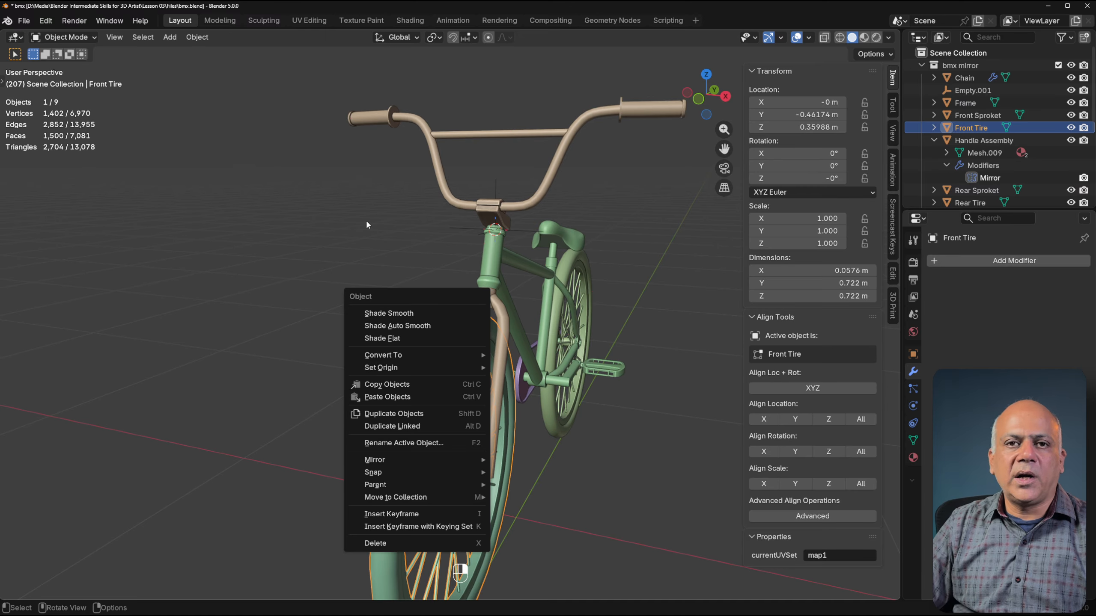
left_click(522, 231)
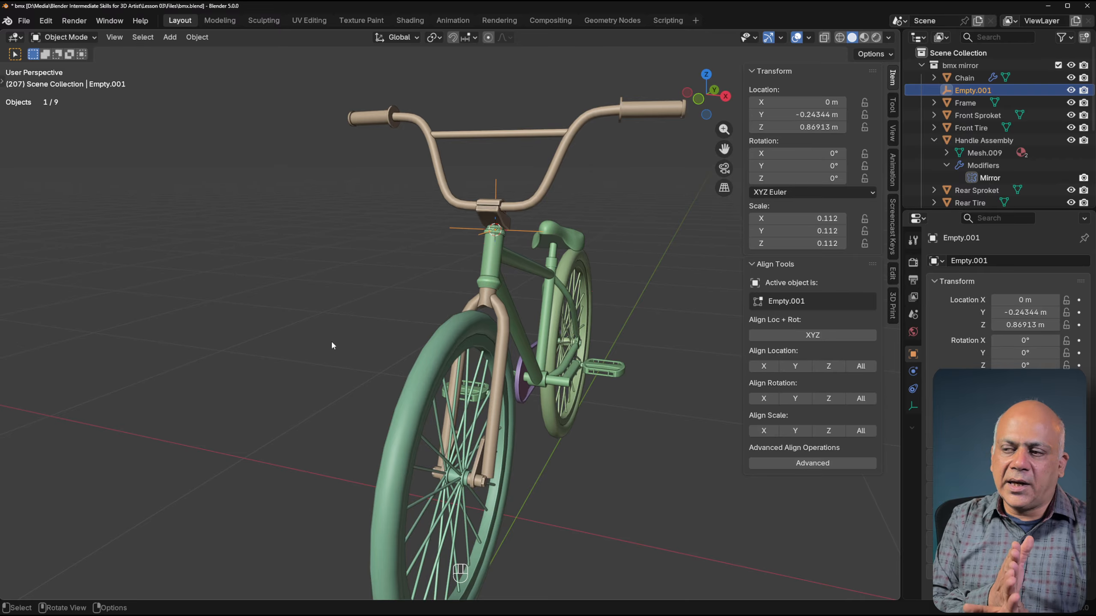
Collapse the bmx mirror and bmx Parent Chid collections, and make Collection 2 visible alongside the mirrored bike.
scroll(323, 354, "down", 3)
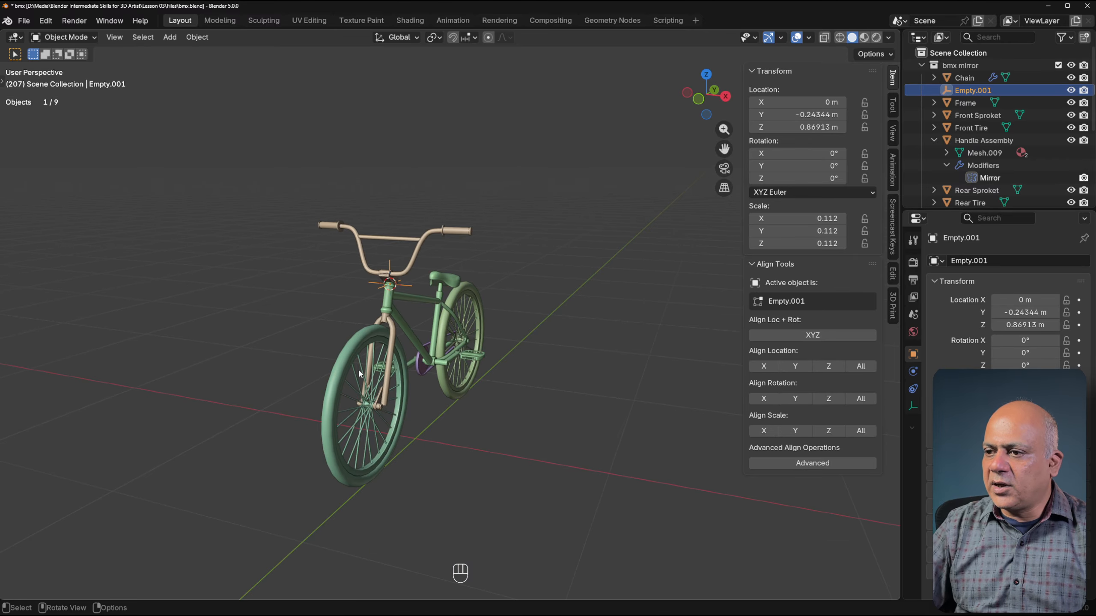
scroll(432, 373, "up", 2)
scroll(433, 377, "up", 2)
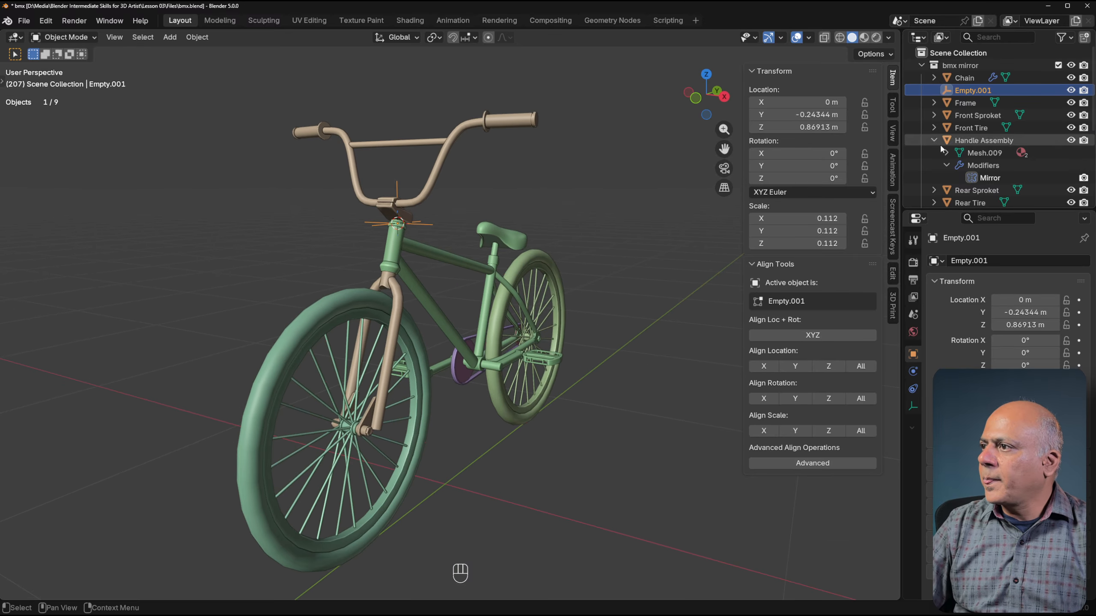
left_click(922, 65)
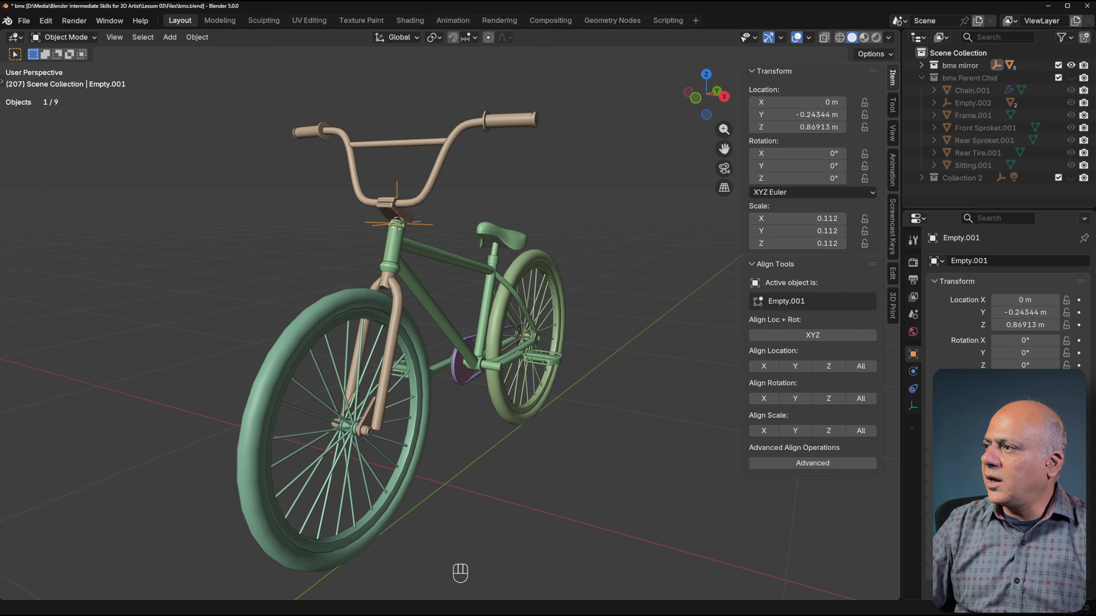
left_click(1072, 65)
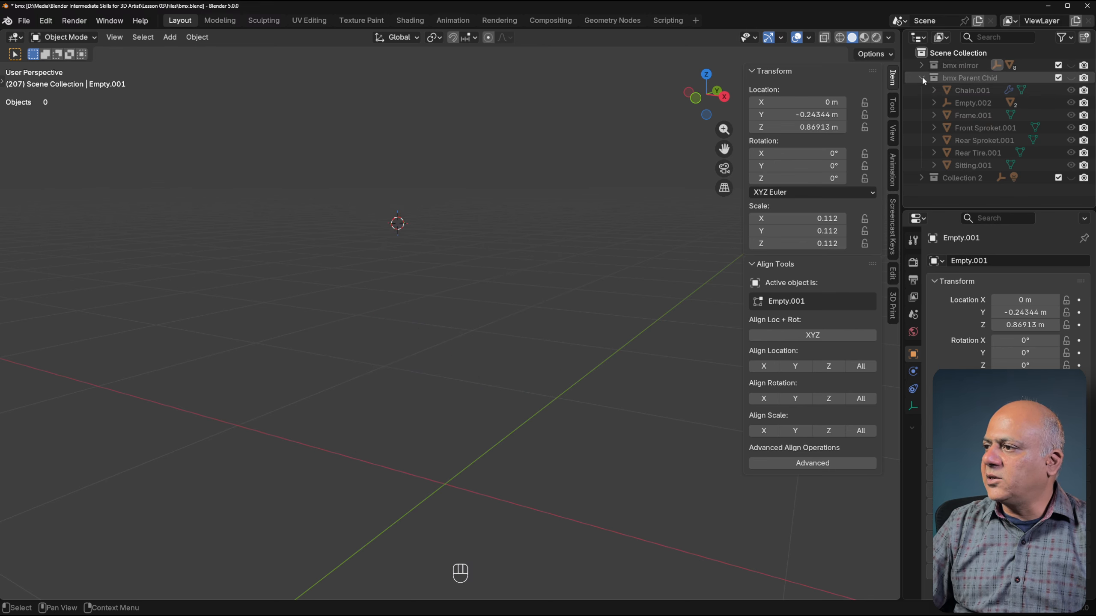
left_click(922, 78)
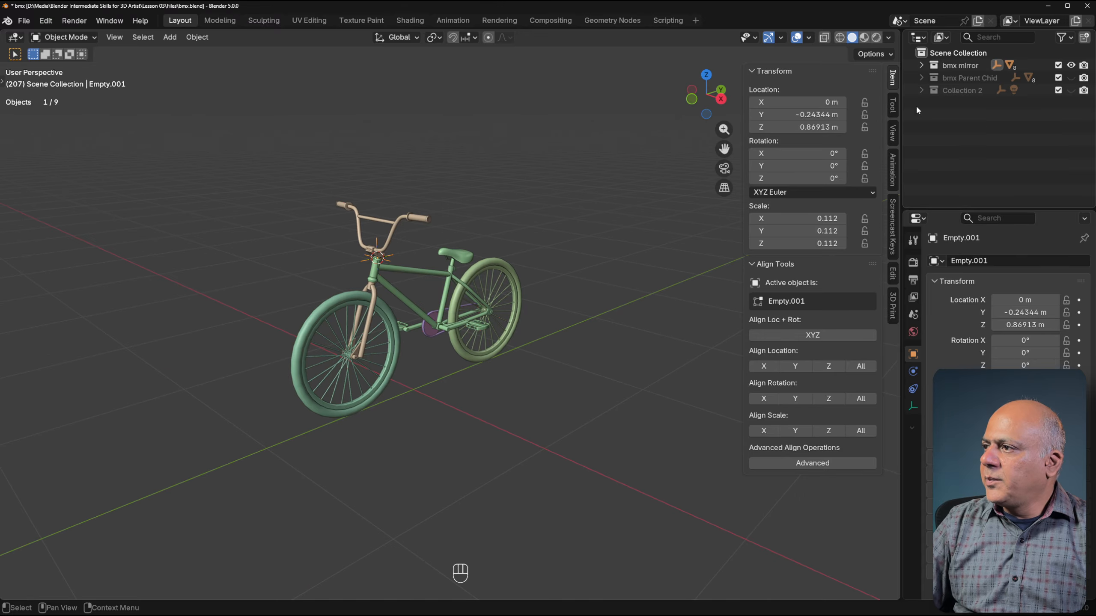
left_click(1072, 90)
scroll(570, 209, "down", 5)
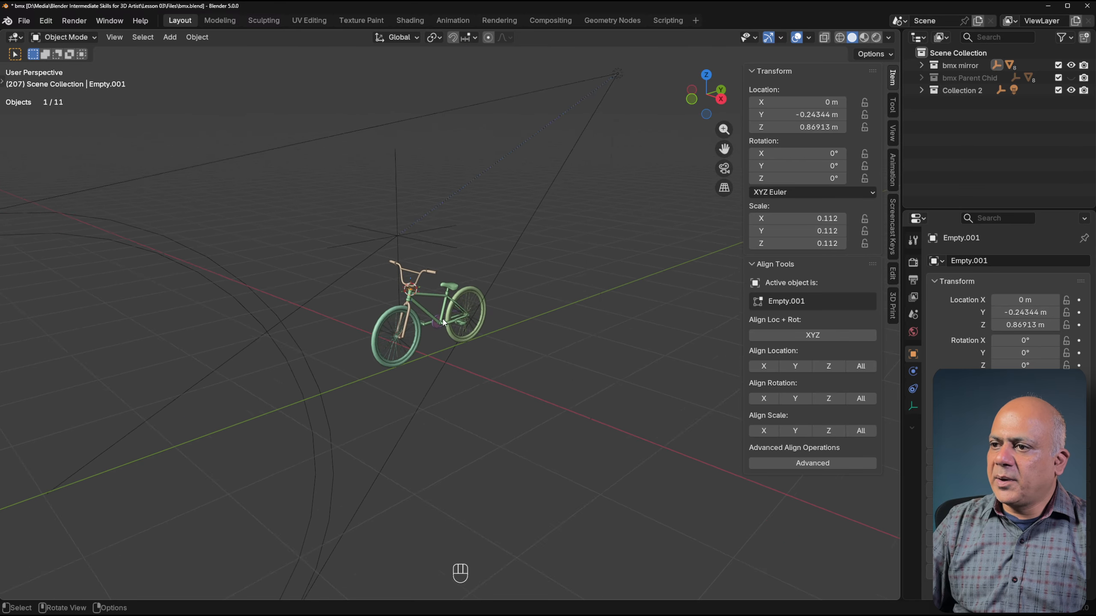
Compare the Area light with the Empty above the bike by selecting each in turn, ending on the Empty.
left_click(554, 168)
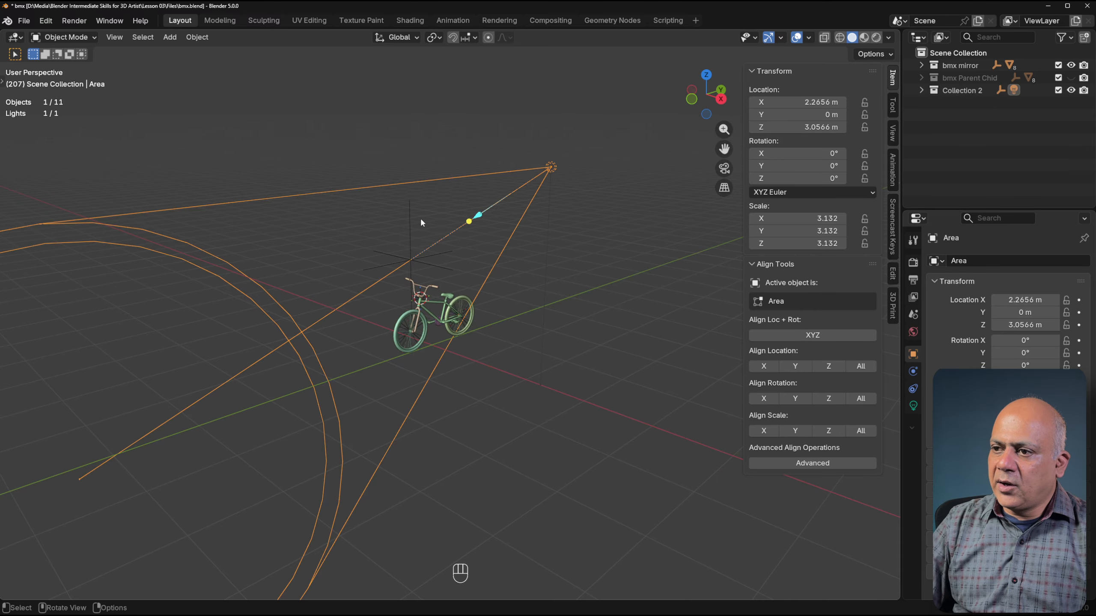
left_click(410, 221)
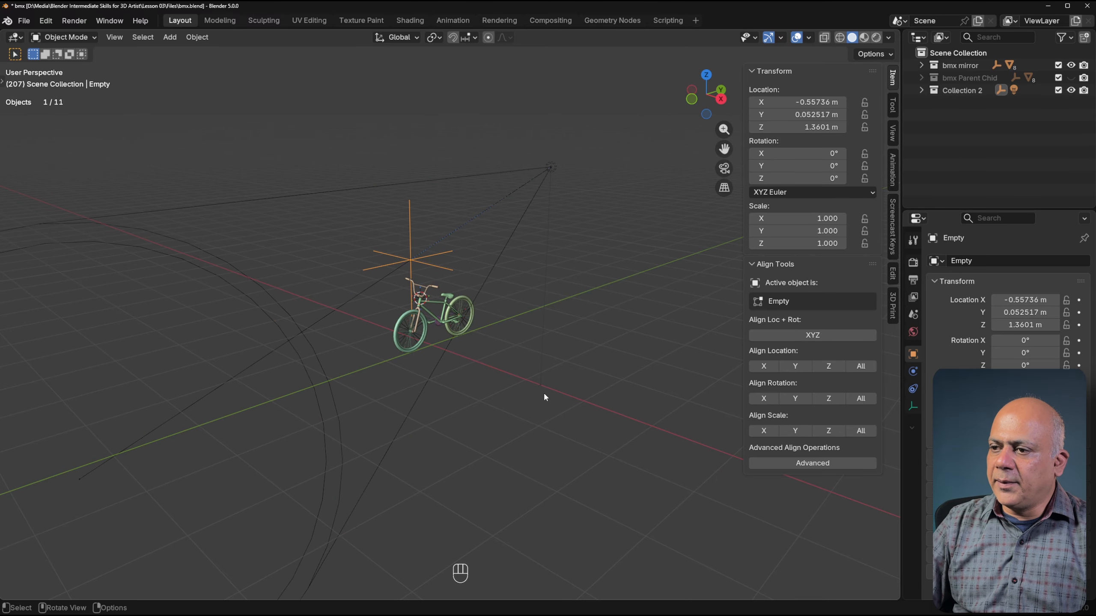
left_click(549, 169)
left_click(414, 233)
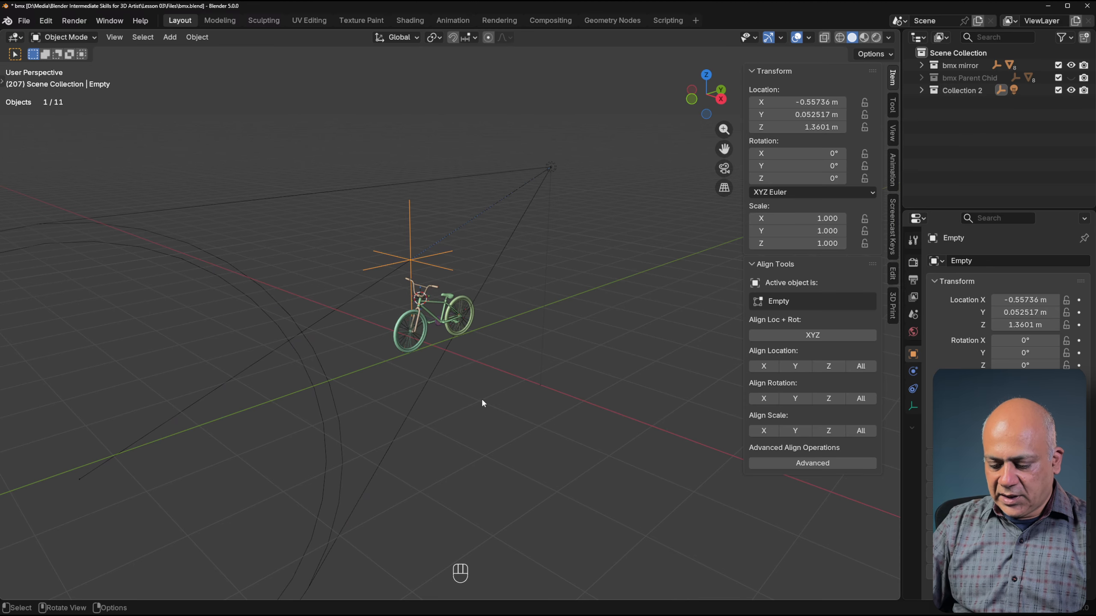
Try moving the Empty above the bike in Solid shading without keeping the change.
scroll(427, 376, "up", 3)
scroll(428, 375, "down", 2)
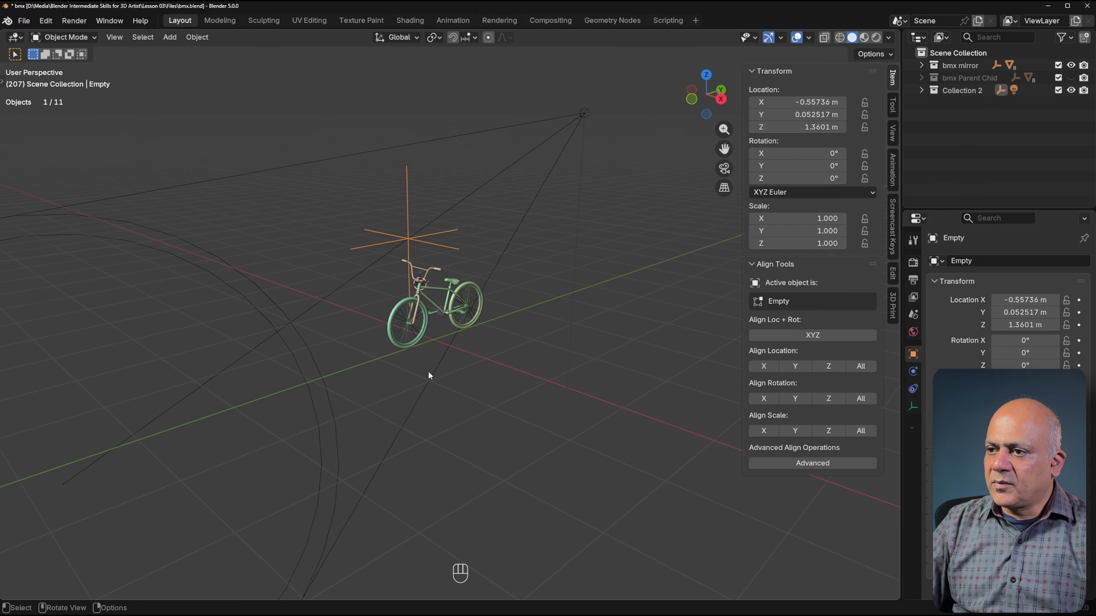
key("g")
right_click(464, 379)
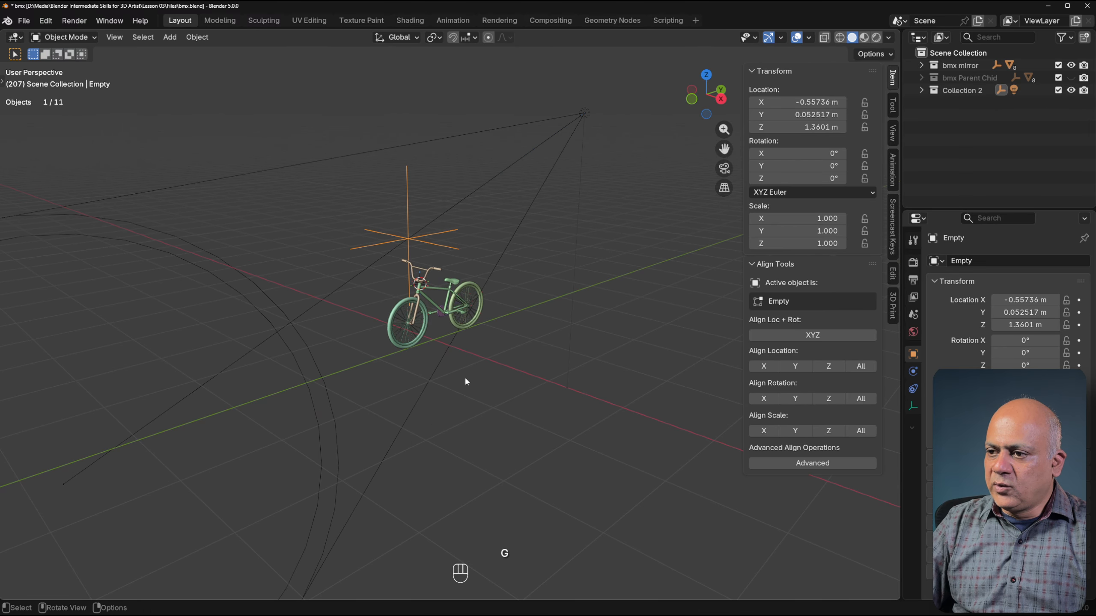
Compare the bike in Rendered and Material Preview shading, leaving the viewport in Rendered.
left_click(876, 37)
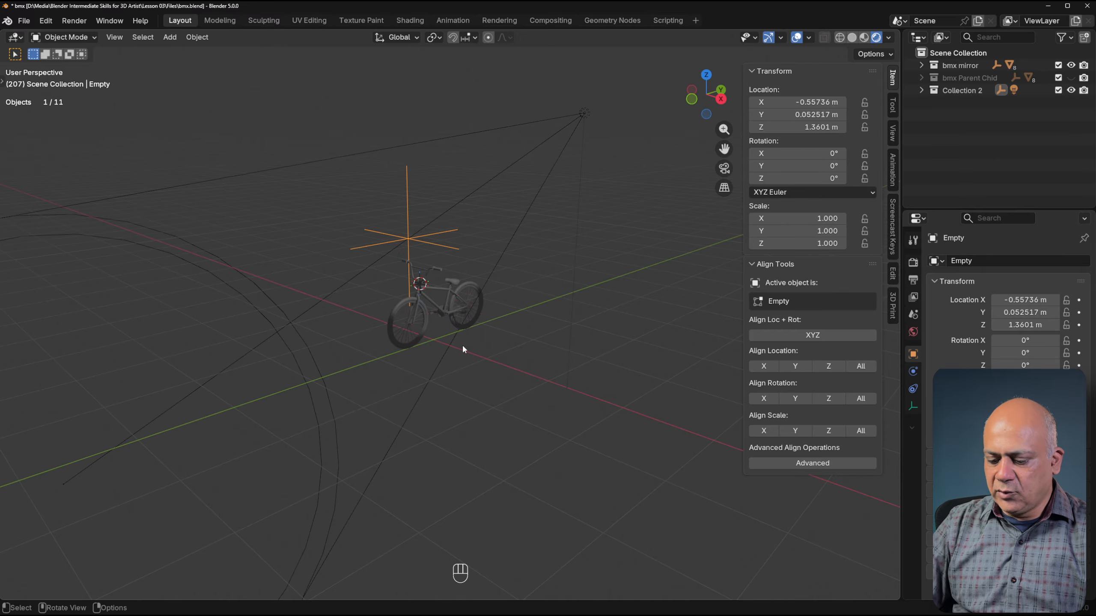
key("z")
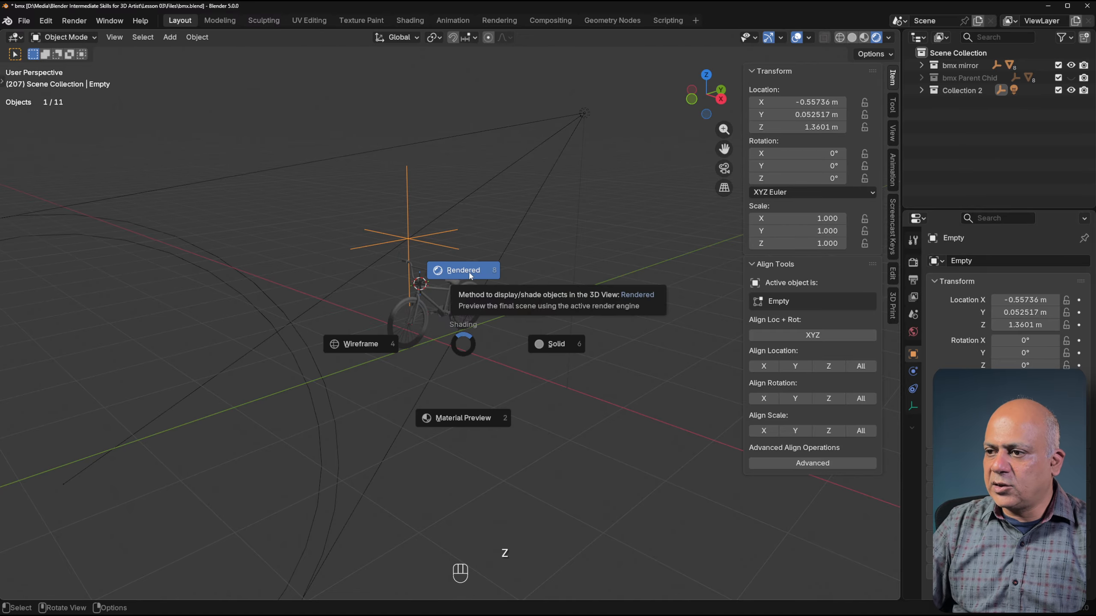
left_click(469, 271)
key("z")
left_click(478, 352)
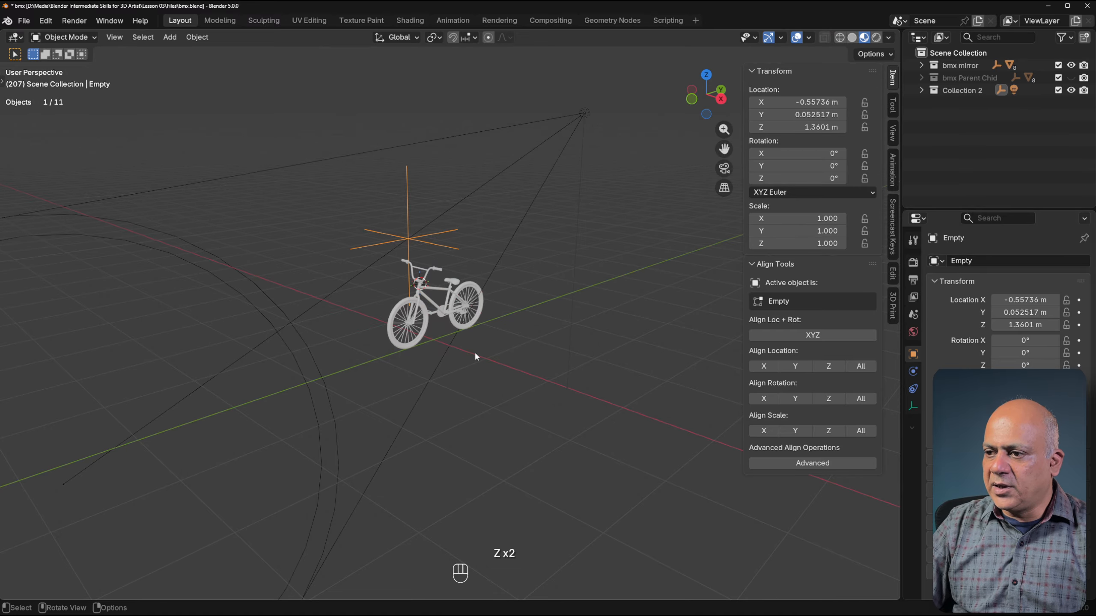
key("z")
left_click(475, 277)
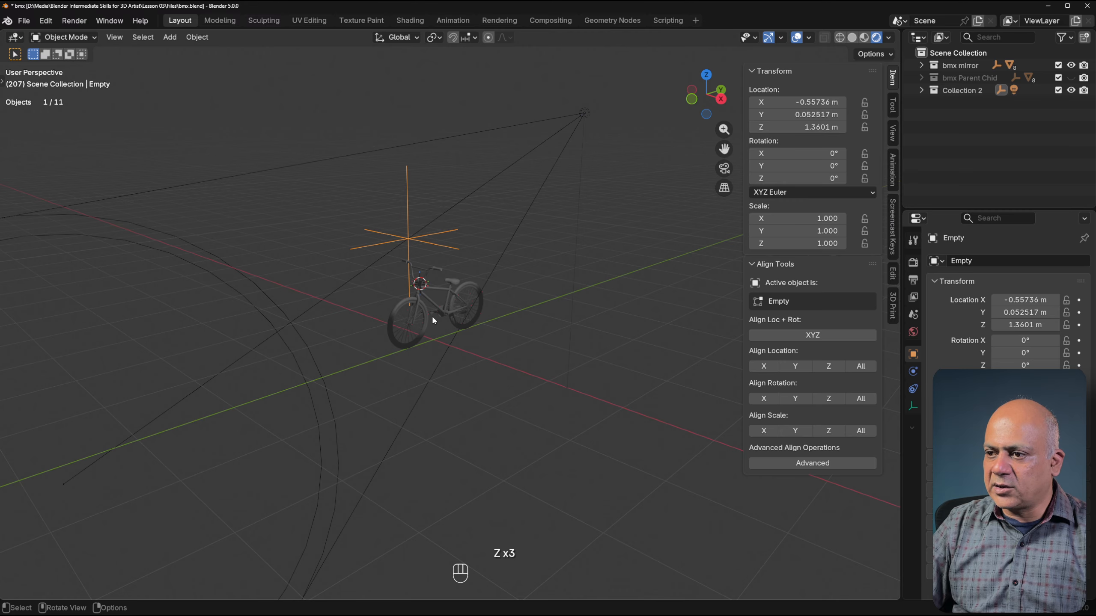
Try shifting the Empty slightly in Rendered shading to redirect the Area light, and restore its position.
scroll(433, 319, "up", 5)
scroll(431, 317, "down", 5)
scroll(393, 327, "up", 2)
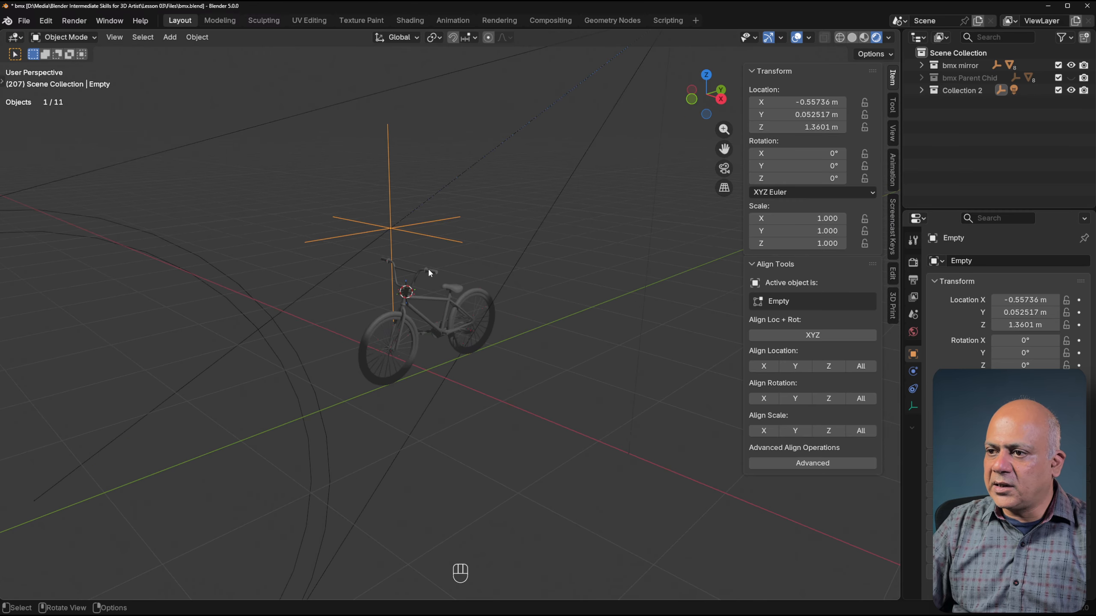
scroll(432, 259, "down", 3)
scroll(449, 178, "up", 3)
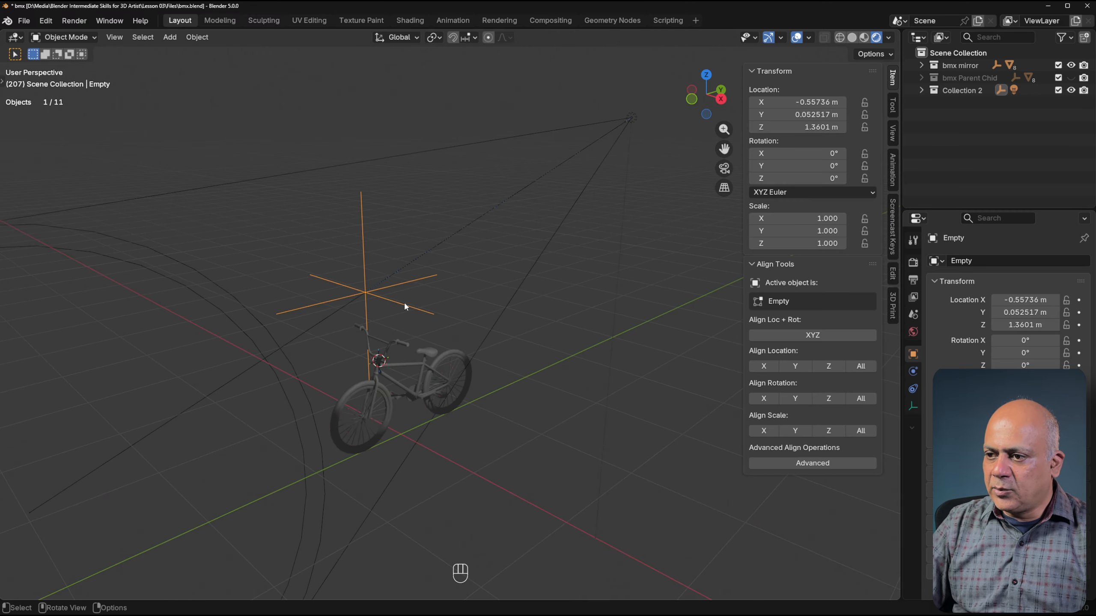
key("g")
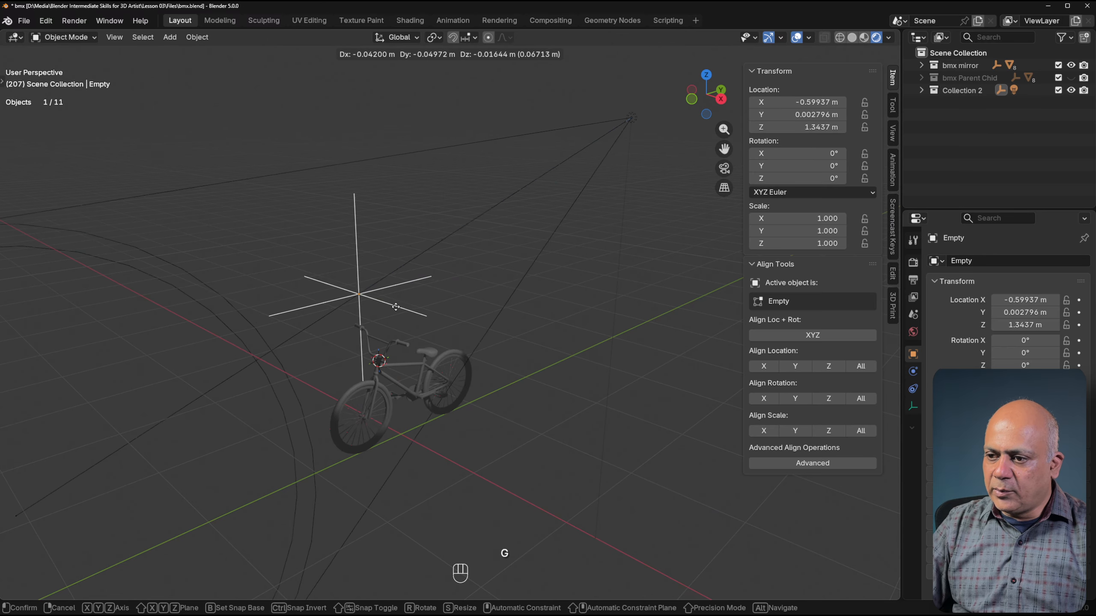
left_click(497, 296)
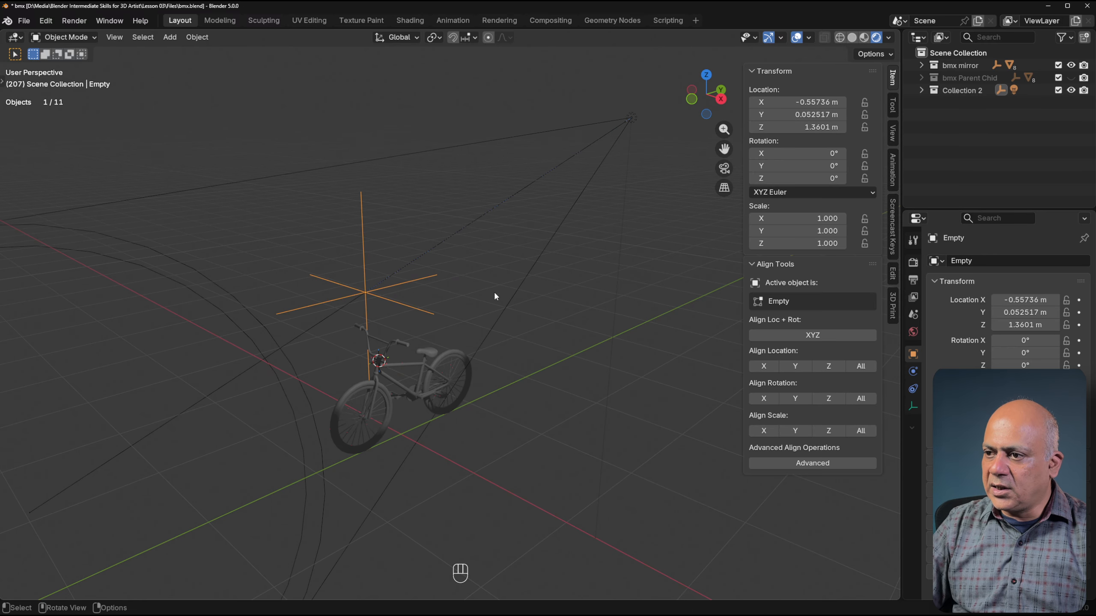
Examine the Area light's aim at the Empty from above, and try moving the Empty beyond the rear wheel without keeping the change.
middle_click_drag(497, 296, 471, 428)
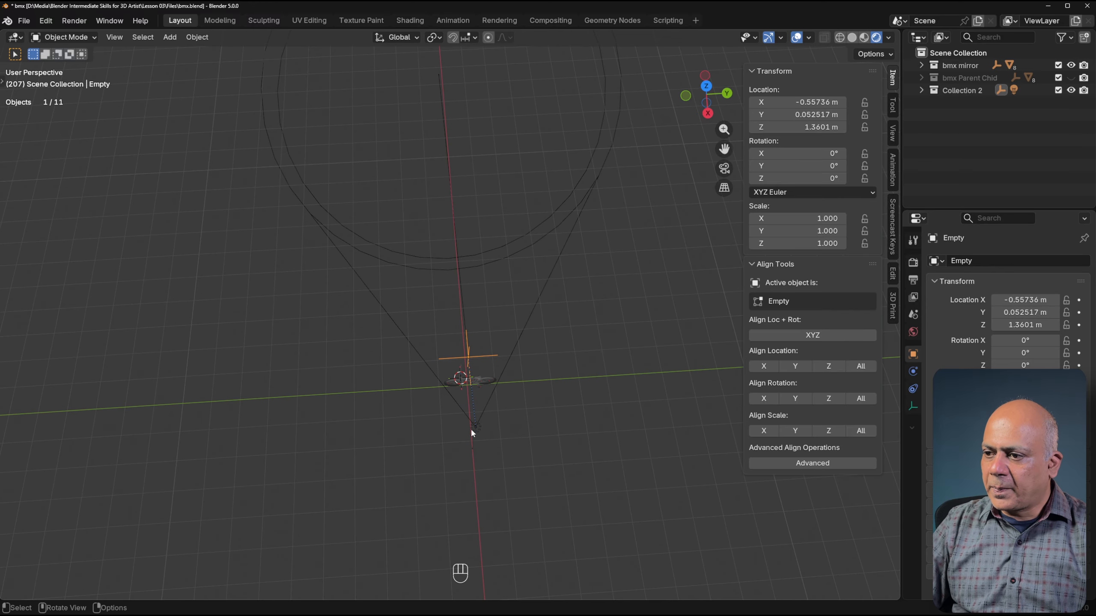
middle_click_drag(487, 381, 534, 418)
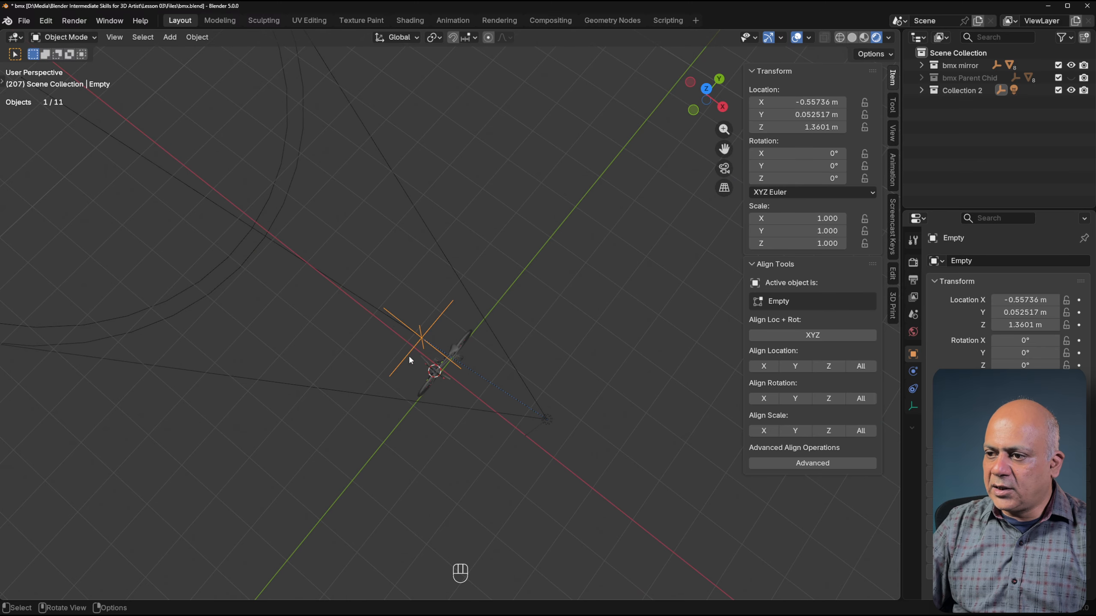
mouse_move(414, 332)
middle_mouse_down()
mouse_move(464, 404)
mouse_move(469, 377)
mouse_move(498, 468)
mouse_move(417, 351)
middle_mouse_up()
scroll(417, 351, "up", 4)
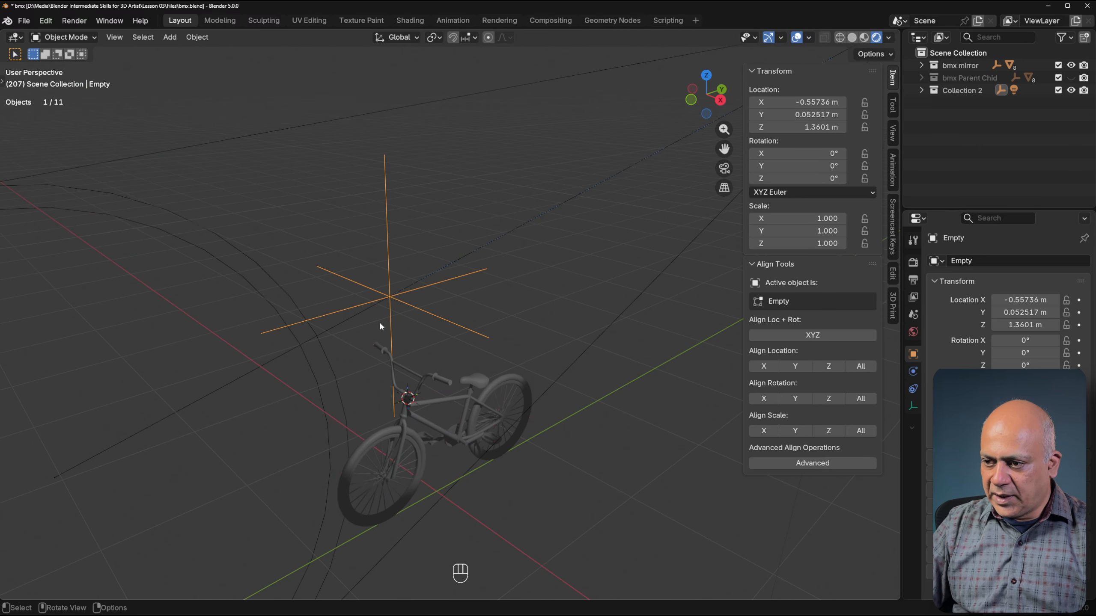
key("g")
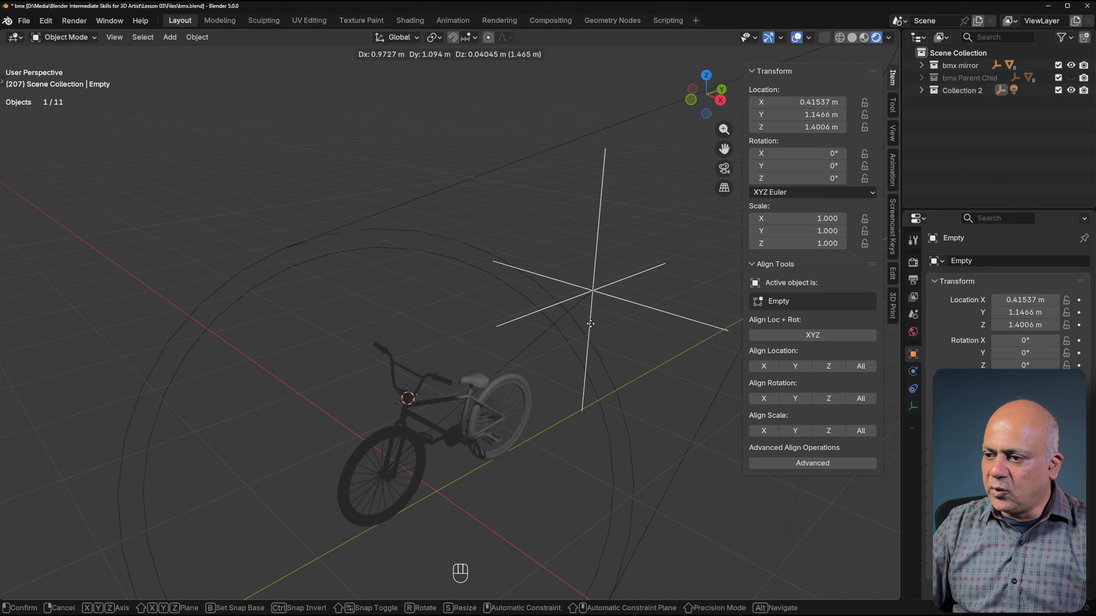
right_click(503, 342)
Try moving the Empty high up behind the bike to redirect the Area light, without keeping the change.
scroll(433, 342, "down", 4)
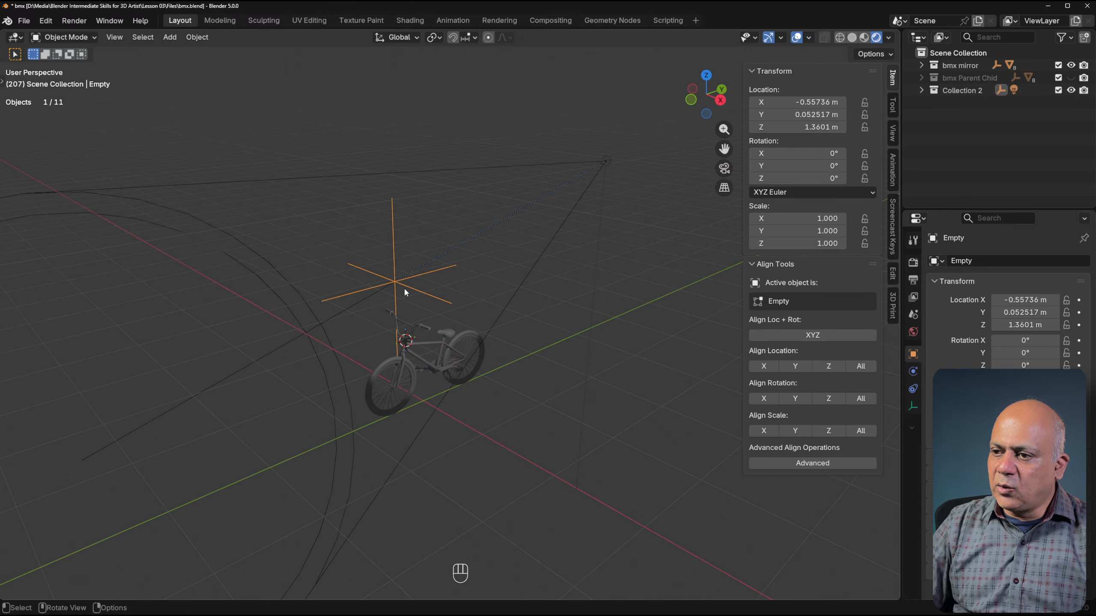
key("g")
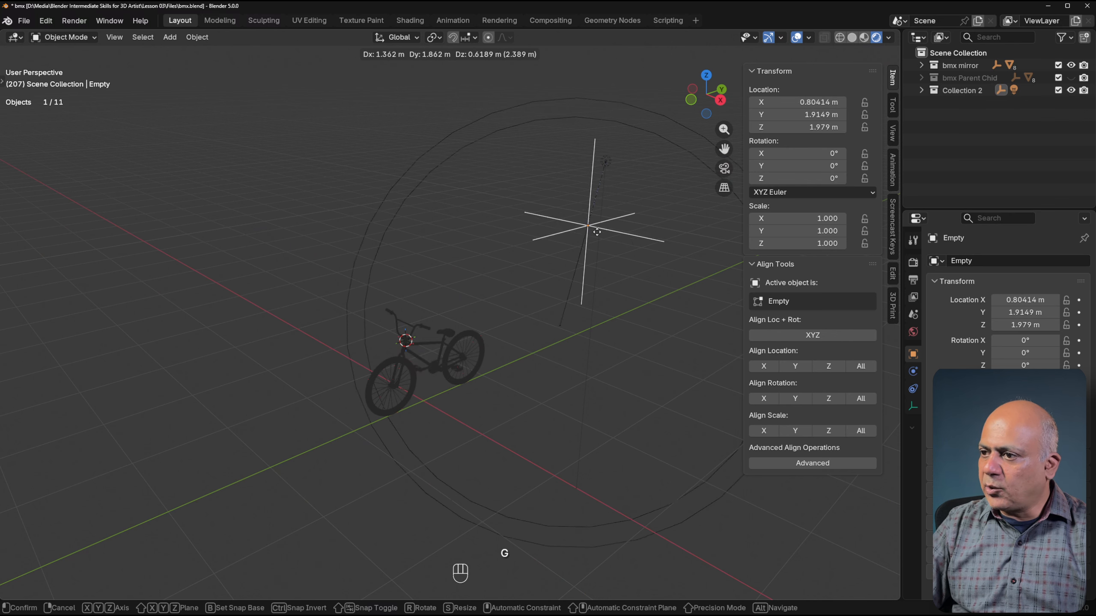
right_click(303, 317)
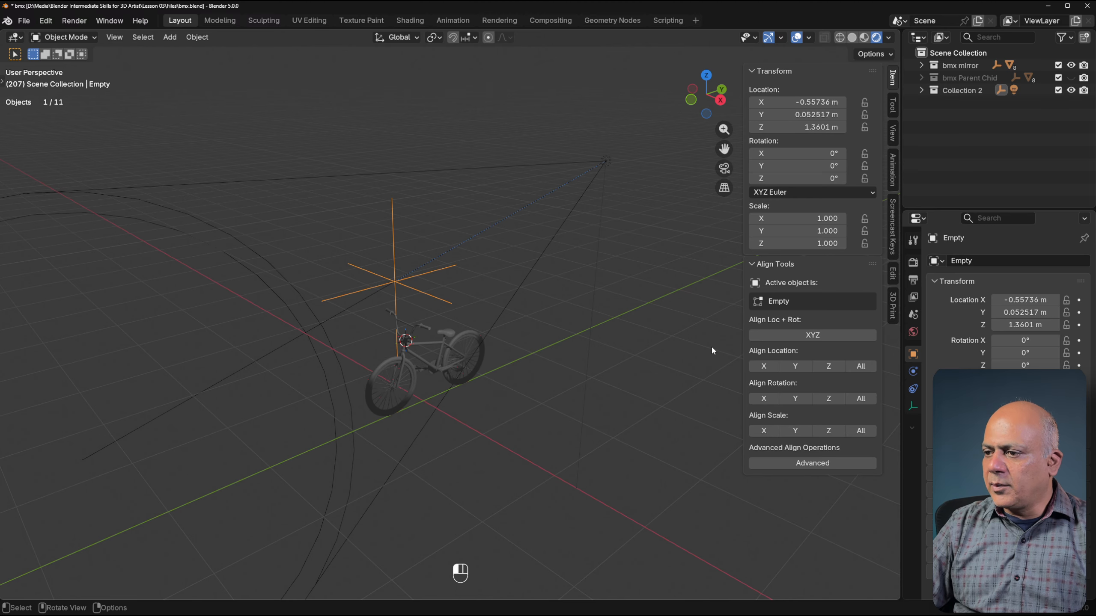
Add a Spot light at the 3D cursor on the bike.
left_click(587, 354)
key("shift+a")
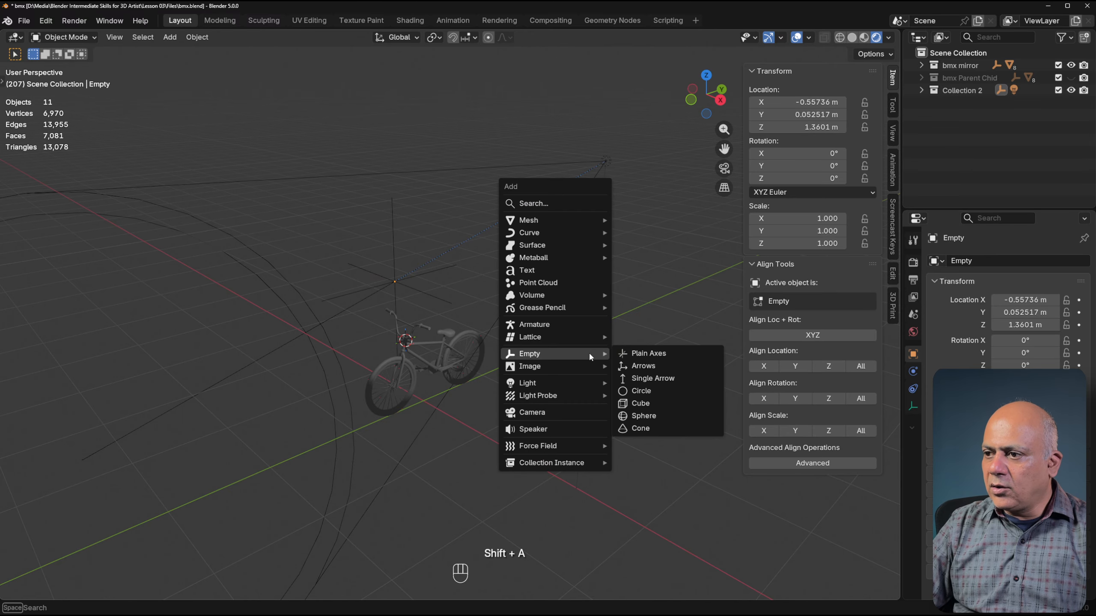
mouse_move(578, 382)
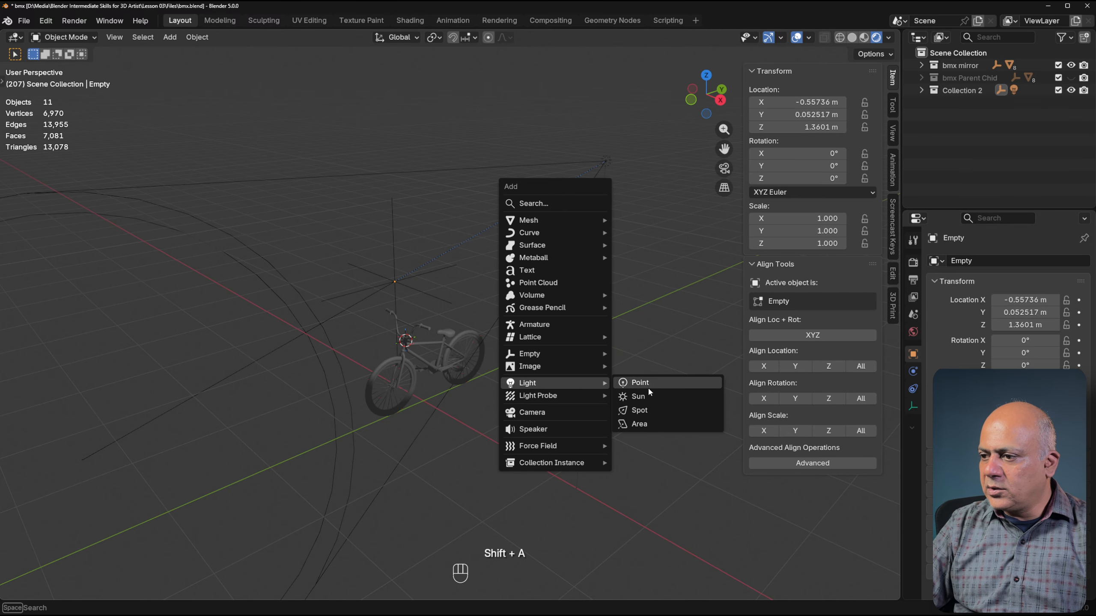
left_click(651, 409)
scroll(417, 351, "down", 6)
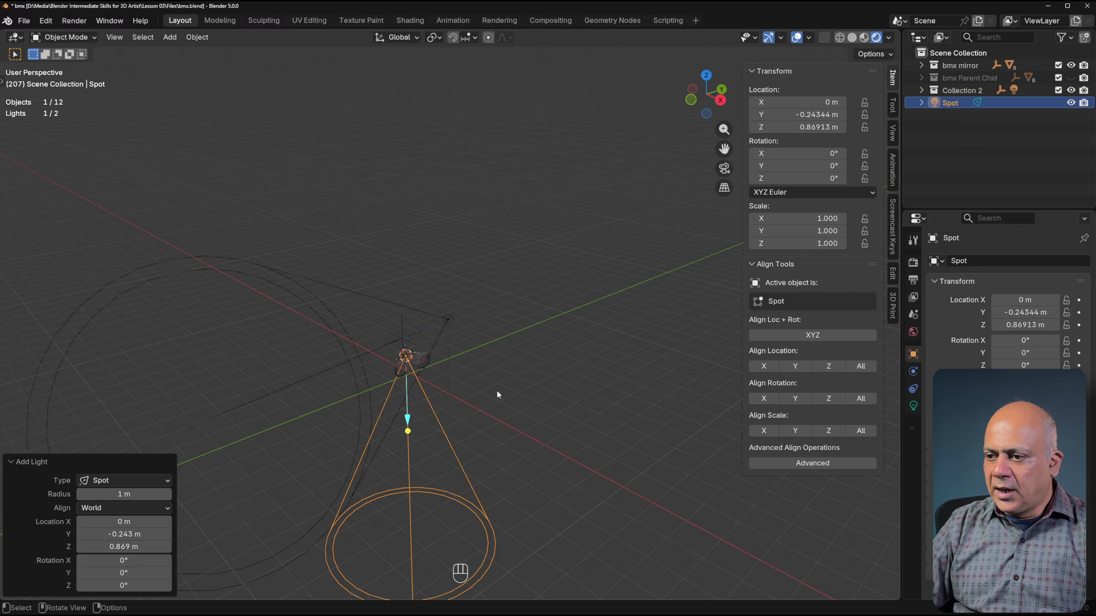
middle_click_drag(497, 395, 529, 396)
scroll(410, 408, "up", 5)
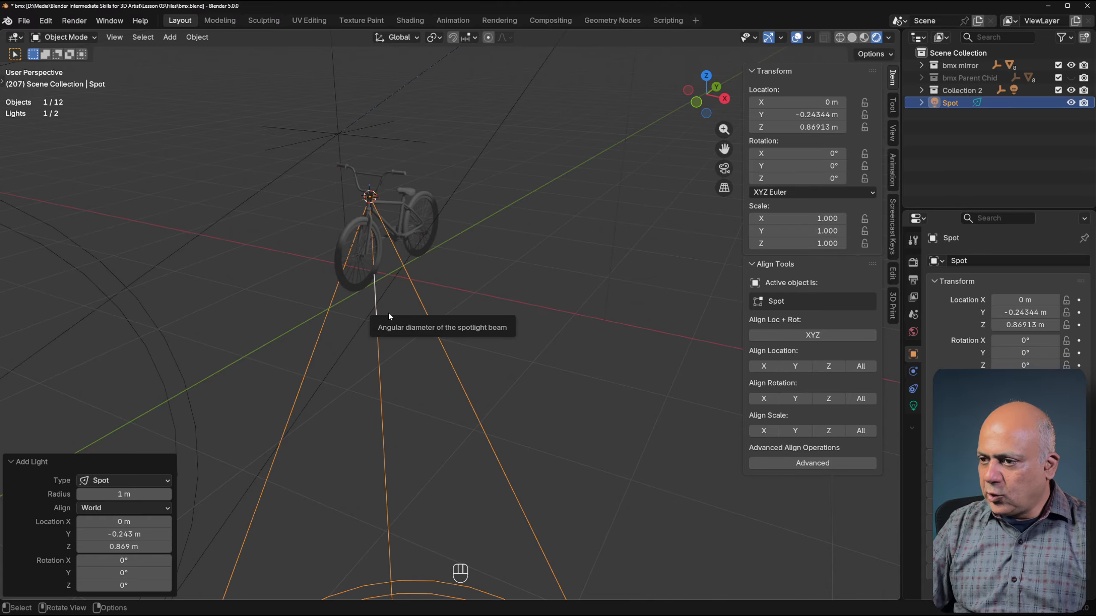
In front view, tilt the Spot light about 57.7° and move it about 5 m along X and 2.9 m up.
key("KP_1")
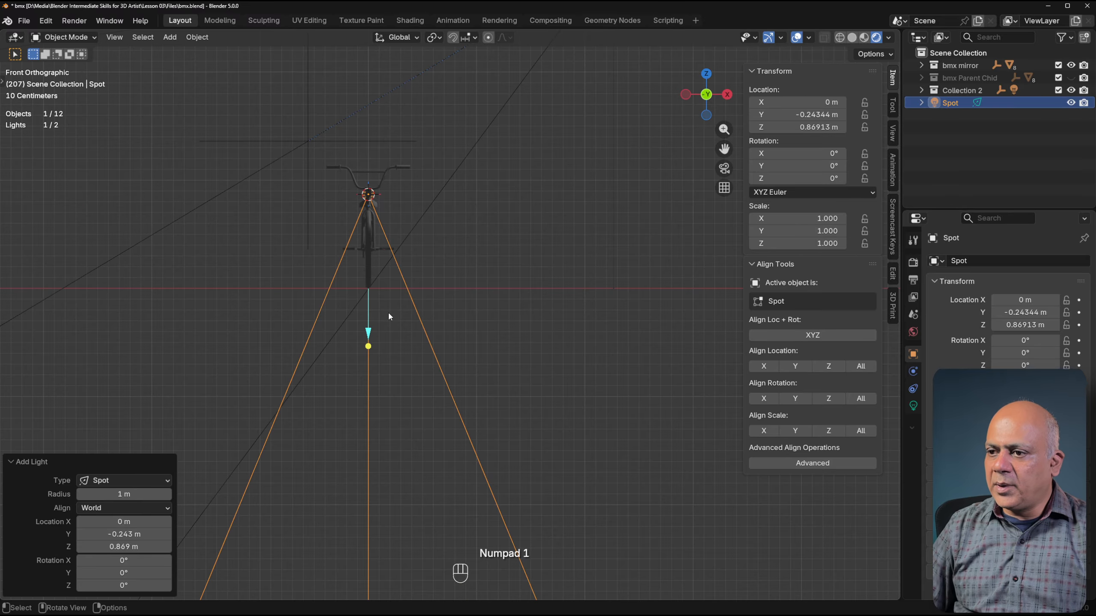
key("r")
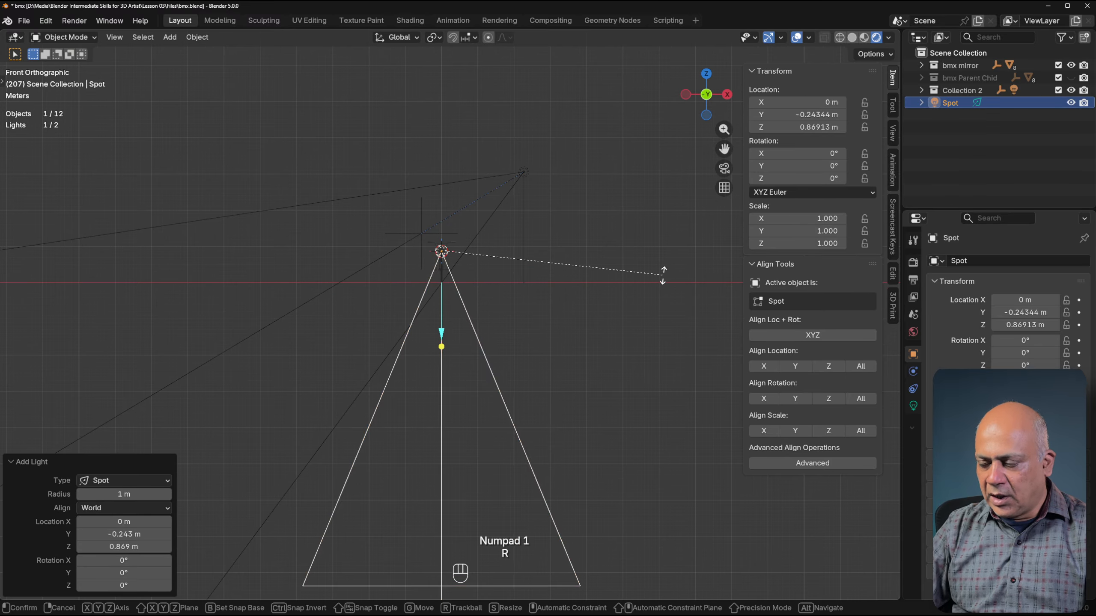
left_click(561, 497)
key("g")
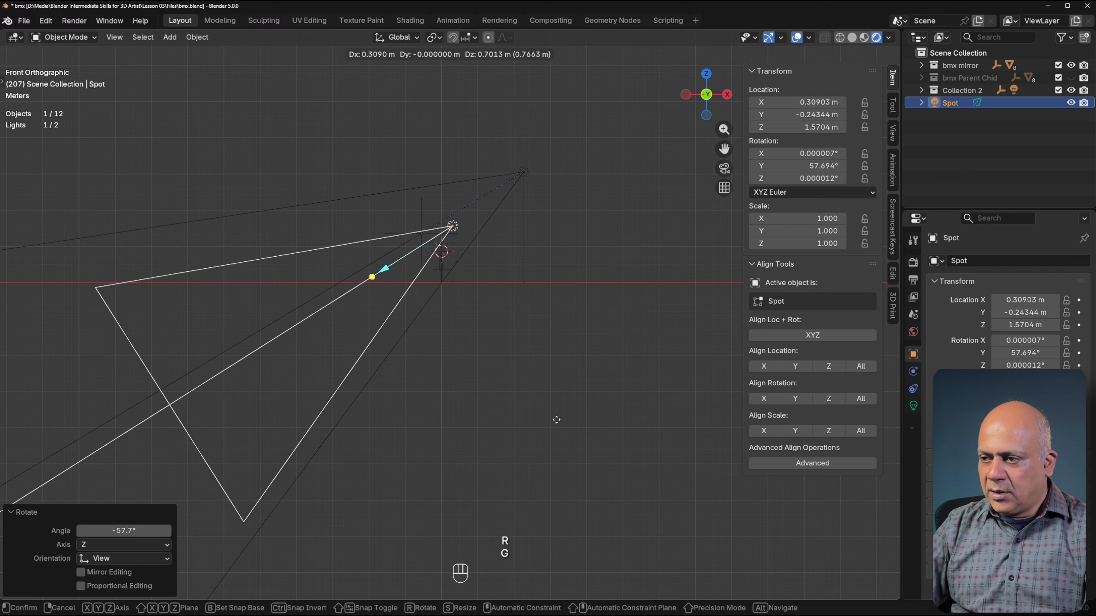
left_click(720, 343)
middle_click_drag(720, 343, 577, 268)
scroll(669, 207, "up", 2)
scroll(577, 267, "down", 3)
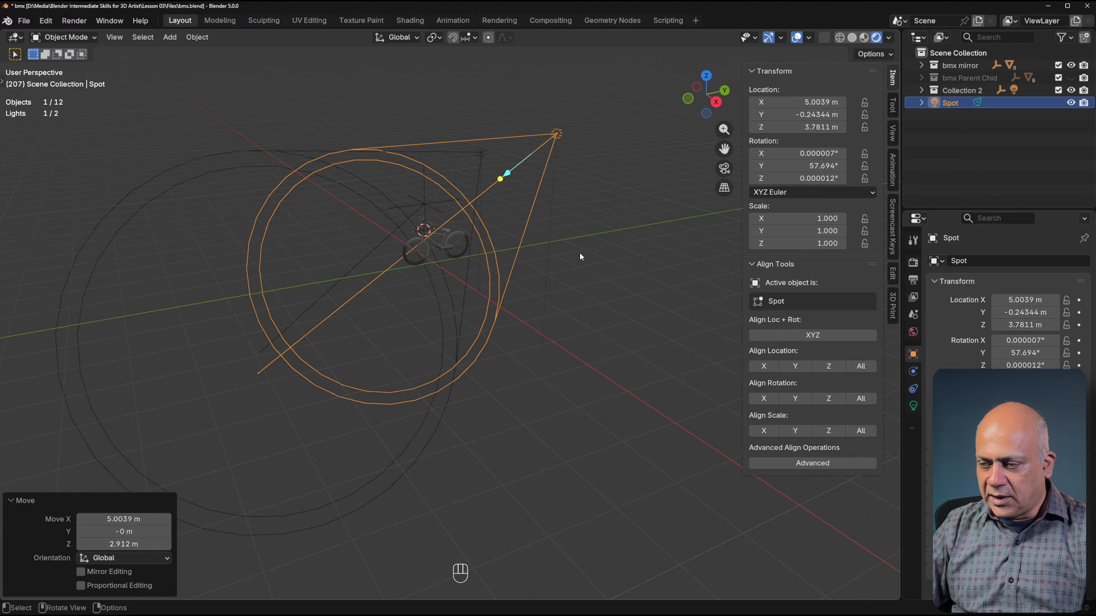
Rotate the Spot light about -14.2° around the global Z axis and check its aim at the bike.
key("r")
key("z")
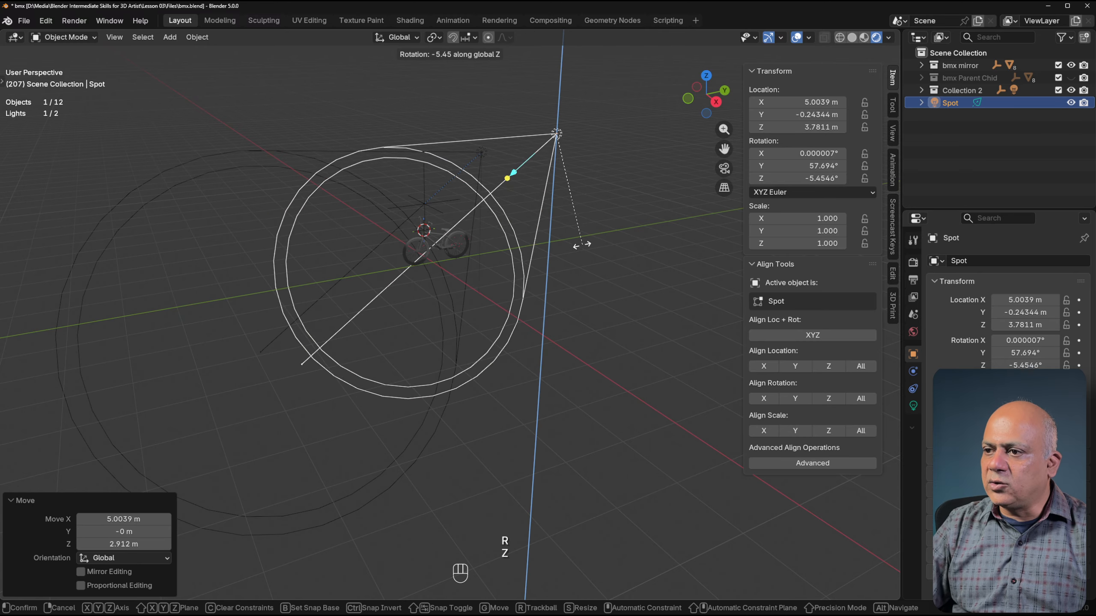
left_click(565, 247)
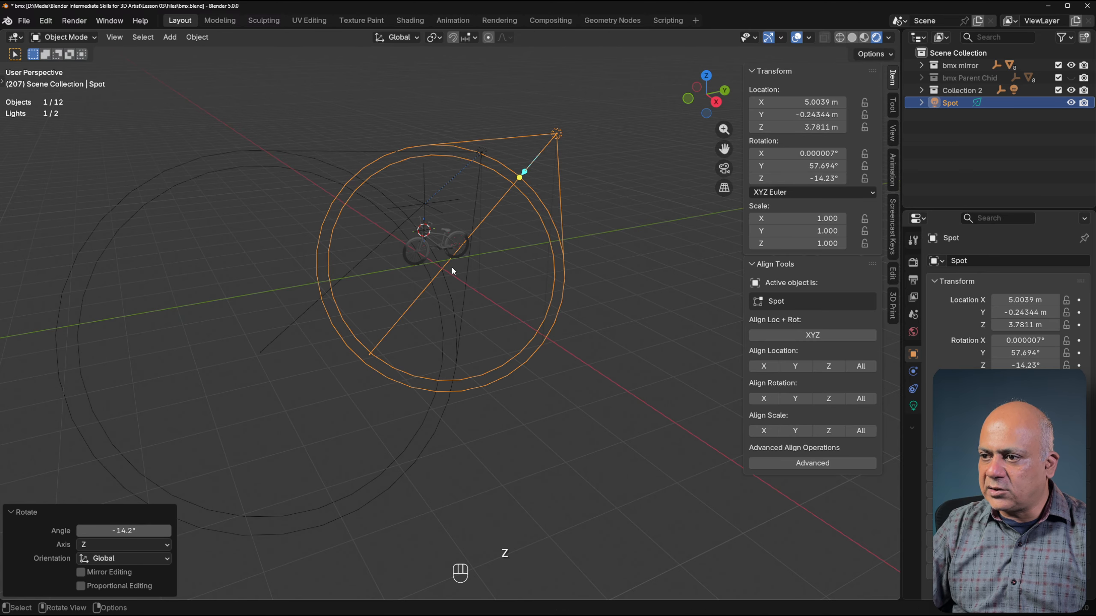
scroll(457, 250, "up", 2)
scroll(456, 267, "up", 1)
scroll(452, 264, "down", 3)
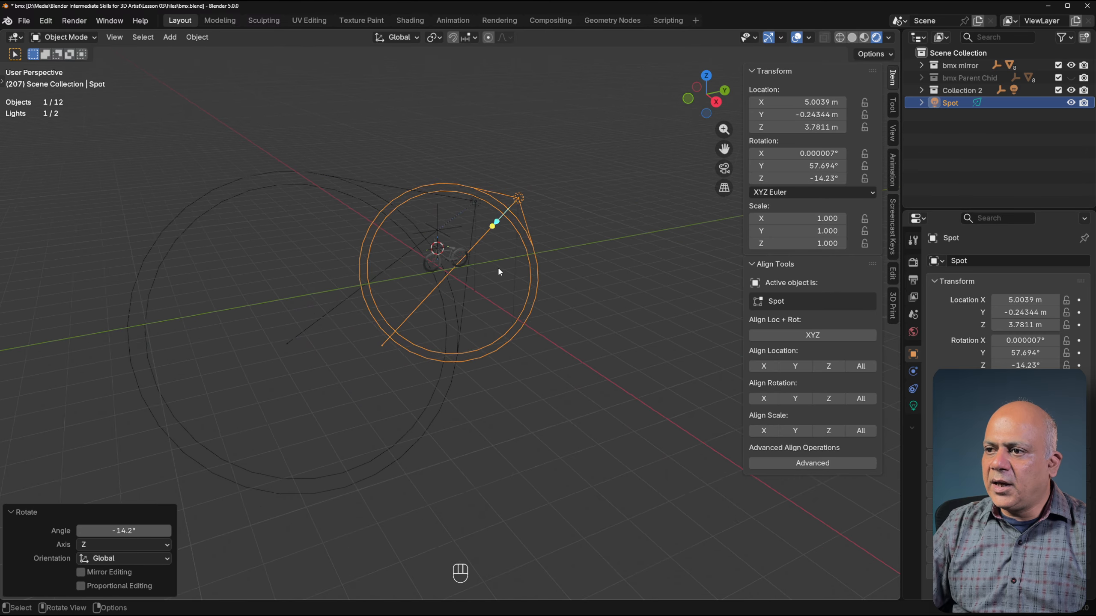
middle_click_drag(498, 266, 474, 259)
scroll(466, 209, "up", 3)
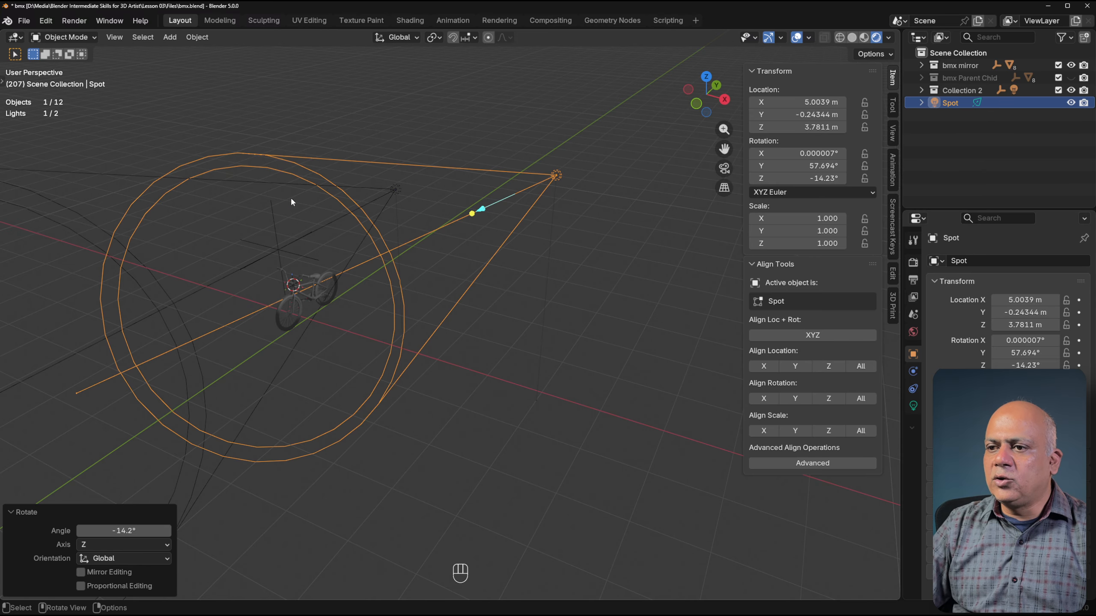
Delete the Spot light and select the Area light.
key("x")
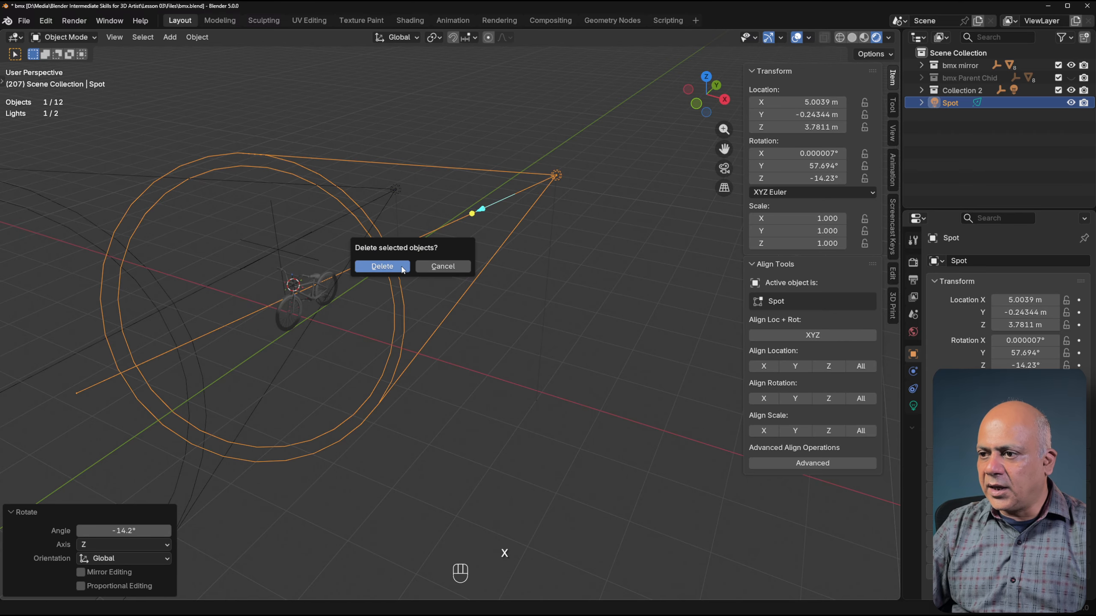
left_click(386, 271)
left_click(392, 190)
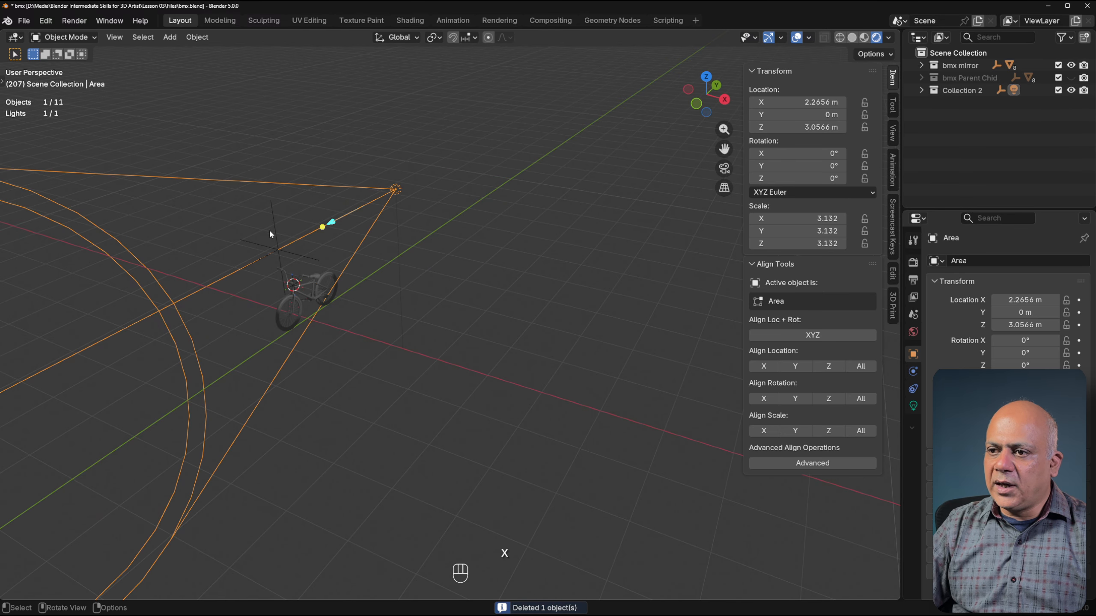
Try moving the Empty over the bike's rear to swing the Area light, without keeping the change.
left_click(269, 228)
key("g")
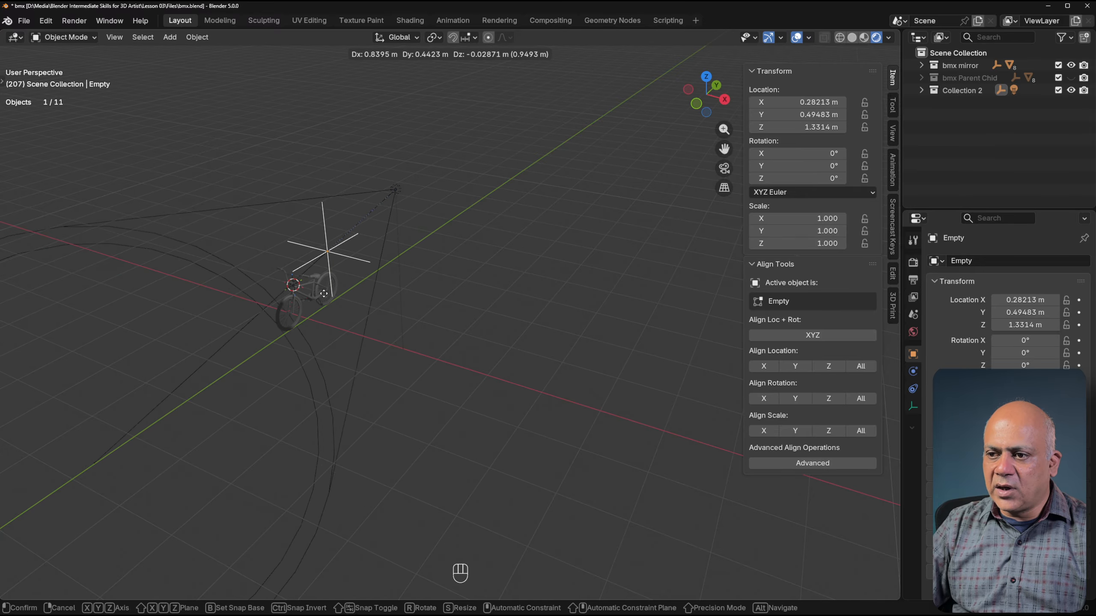
right_click(256, 321)
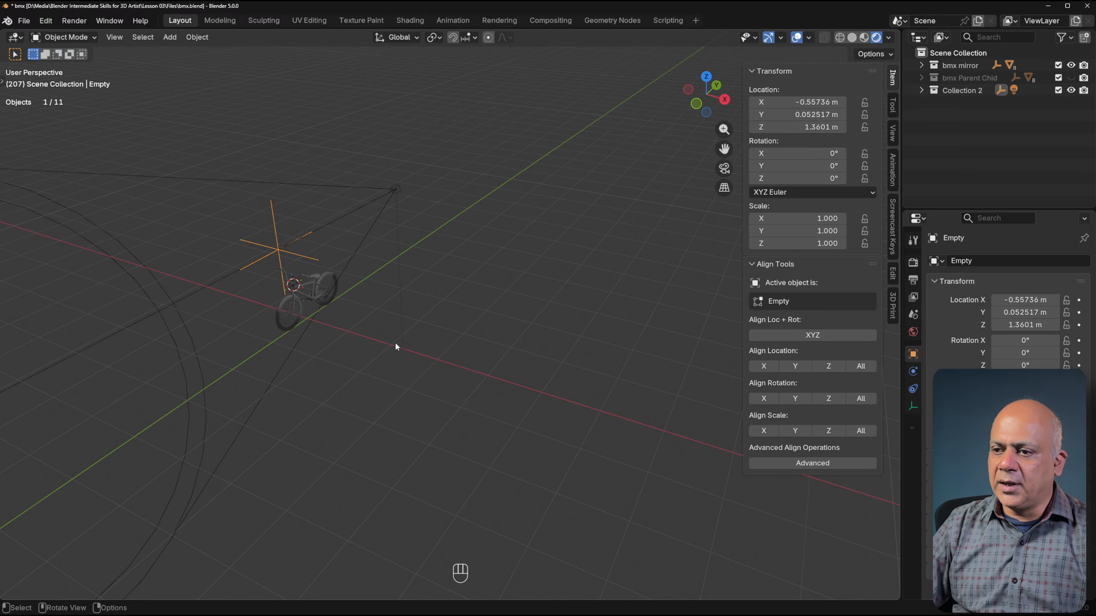
scroll(394, 341, "down", 5)
middle_click_drag(411, 335, 493, 264)
scroll(519, 272, "up", 5)
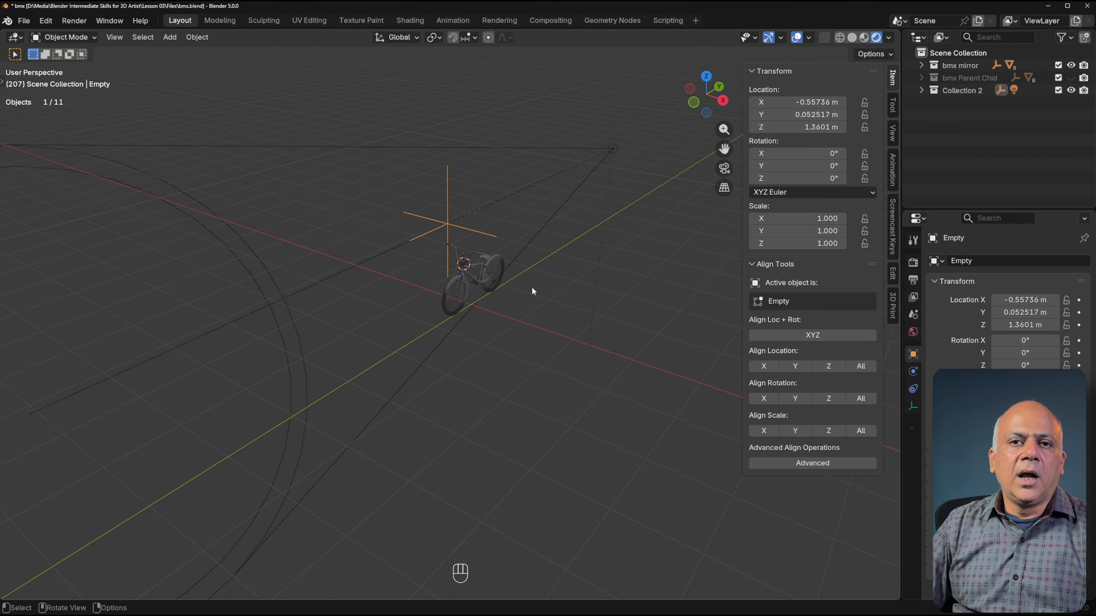